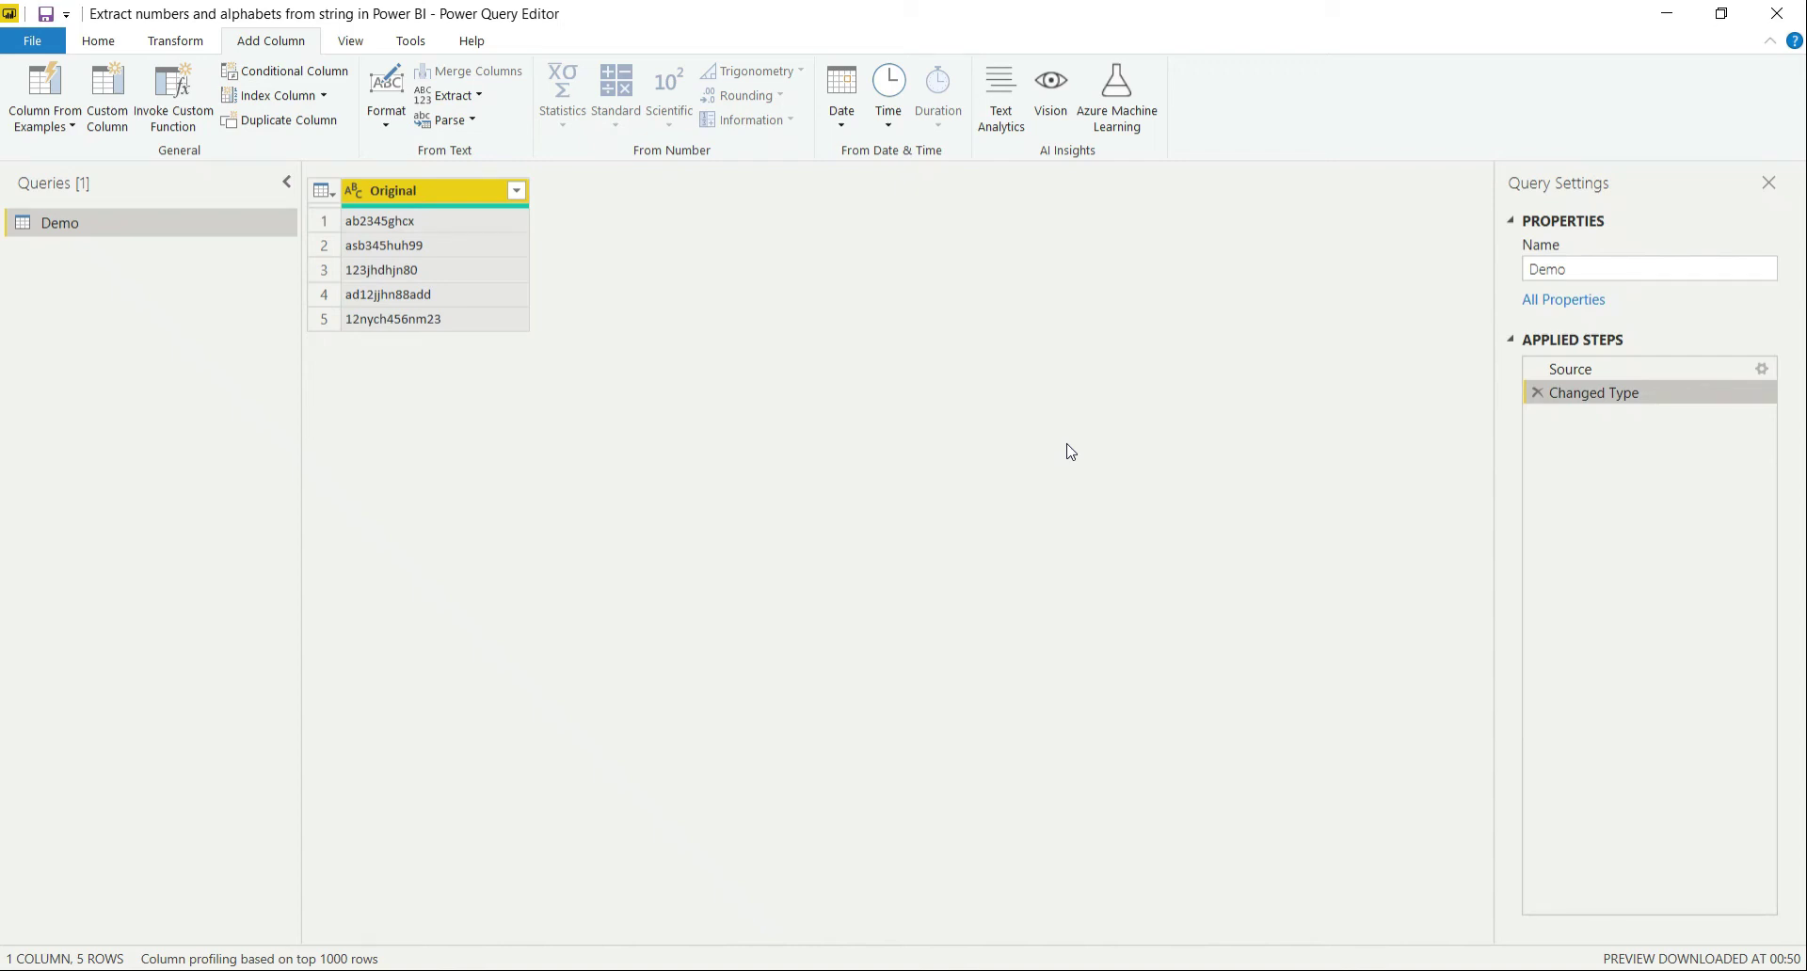
# Step: Inspect Original values such as 123jhdhjn80, asb345huh99 and 12nych456nm23, then select the Original column
pyautogui.click(451, 279)
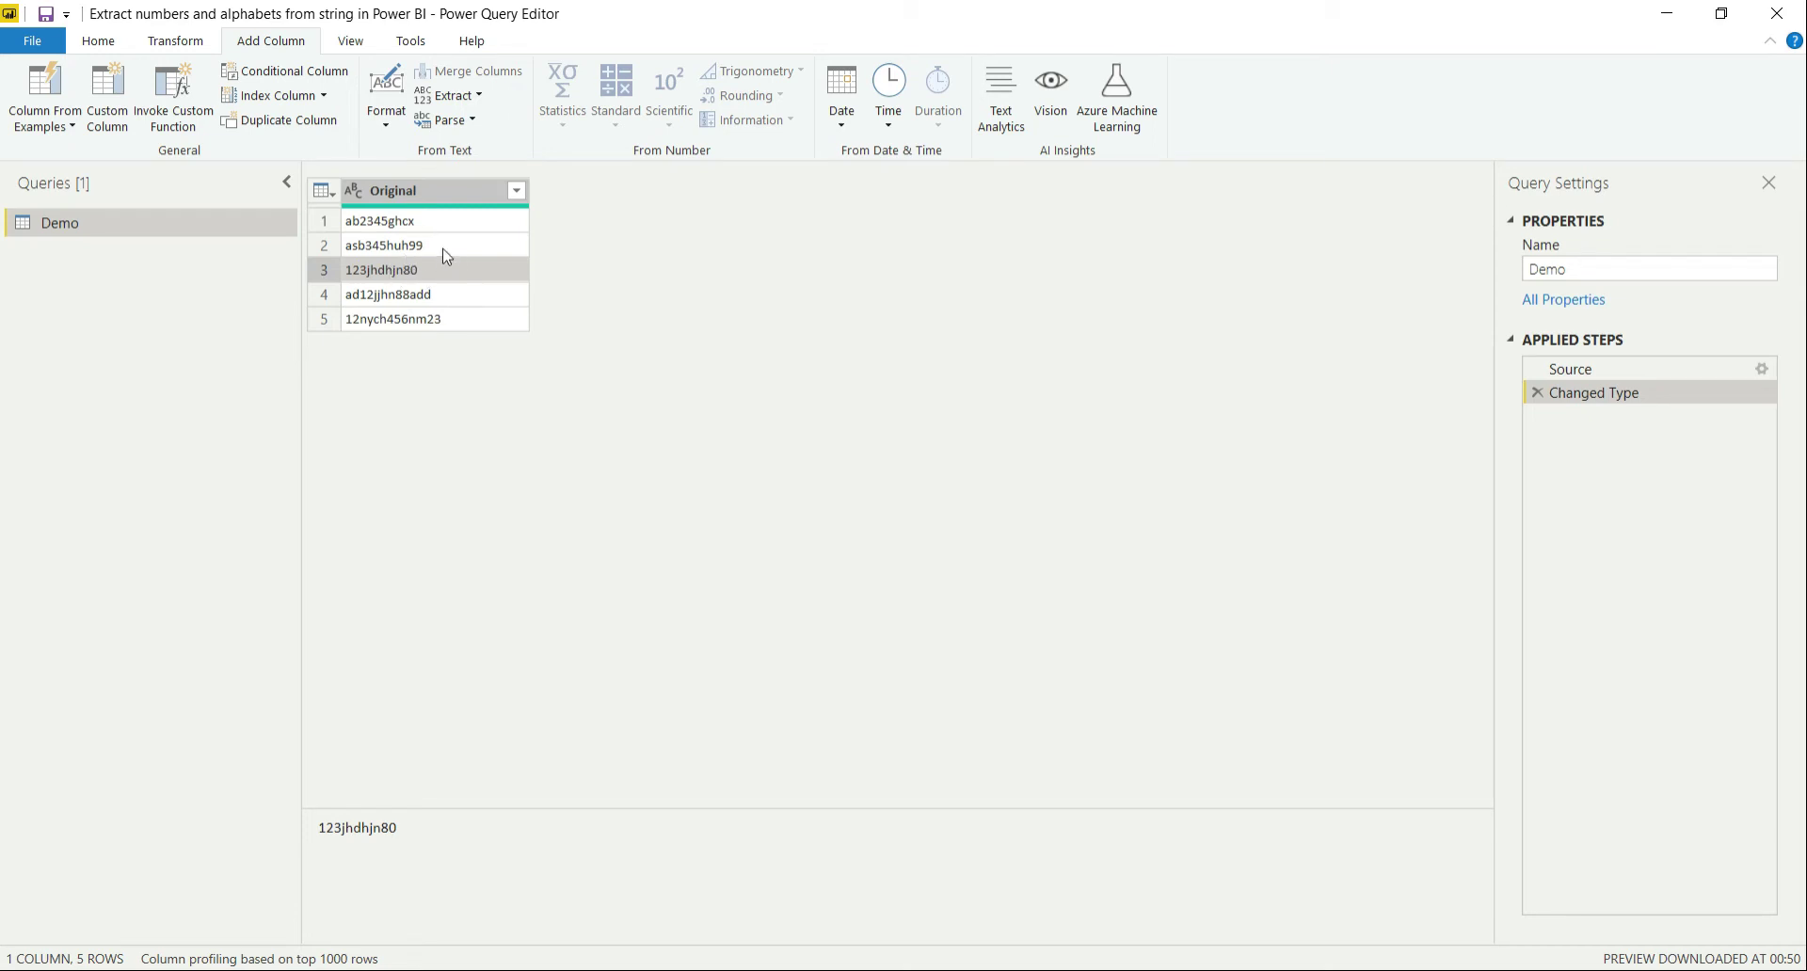
pyautogui.click(396, 248)
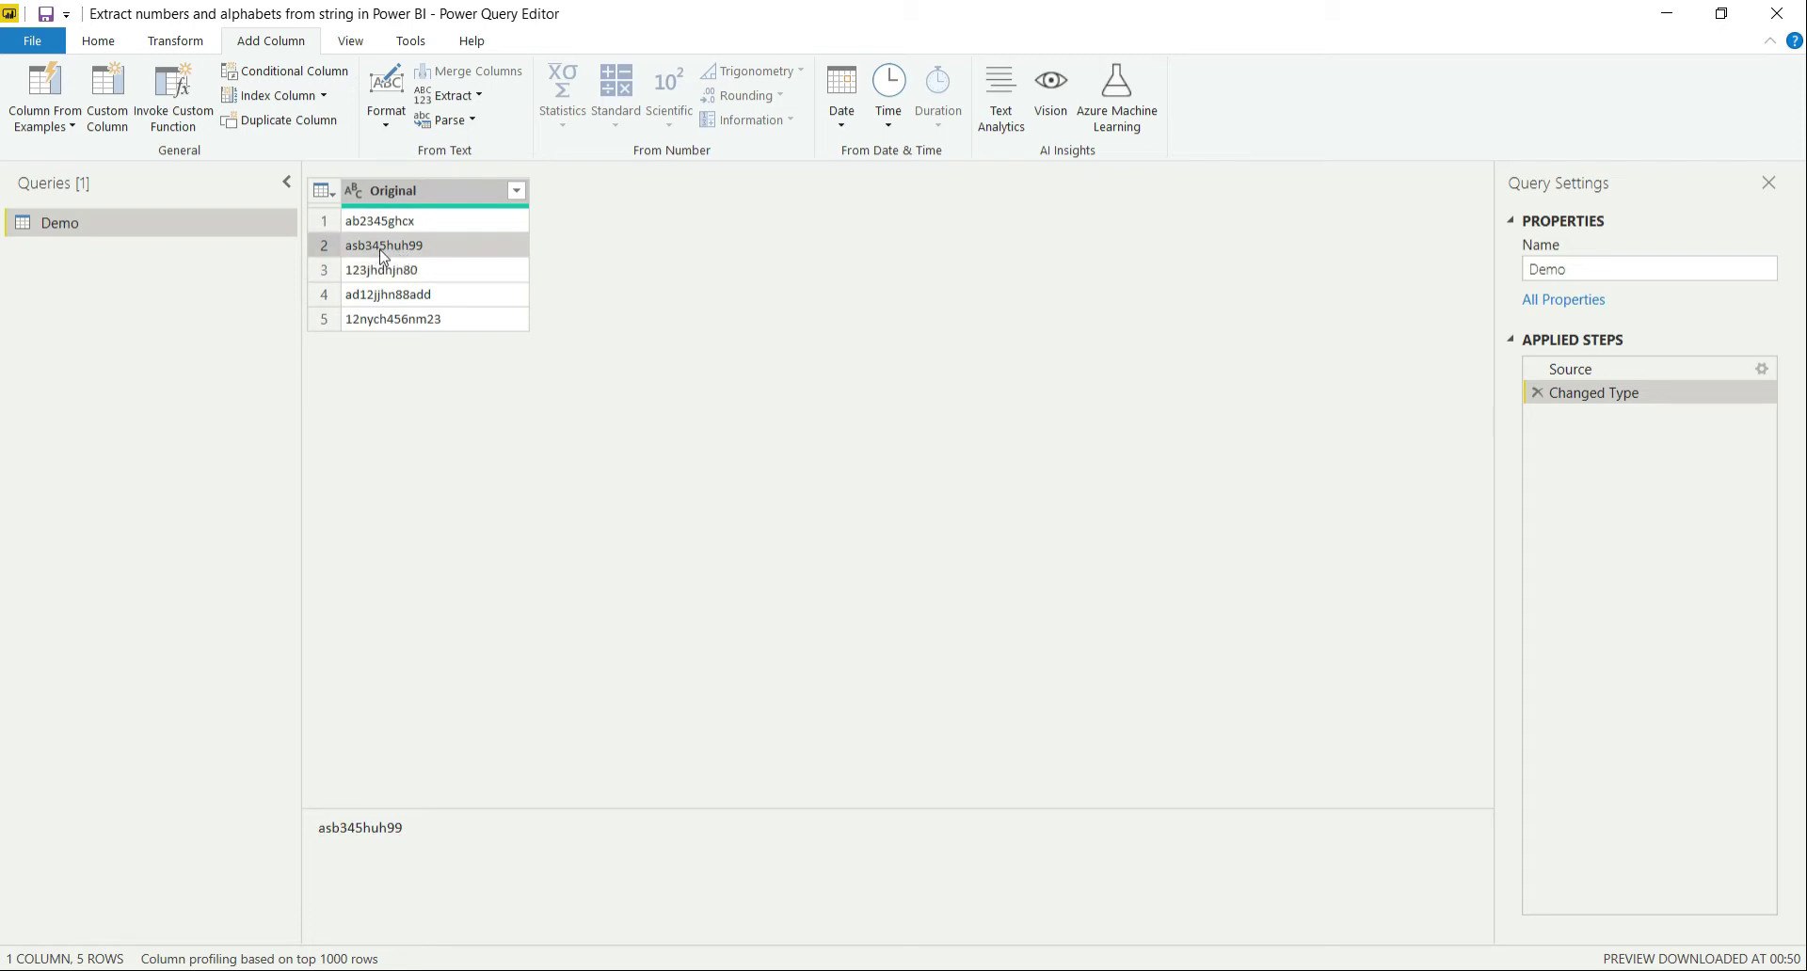
pyautogui.click(443, 295)
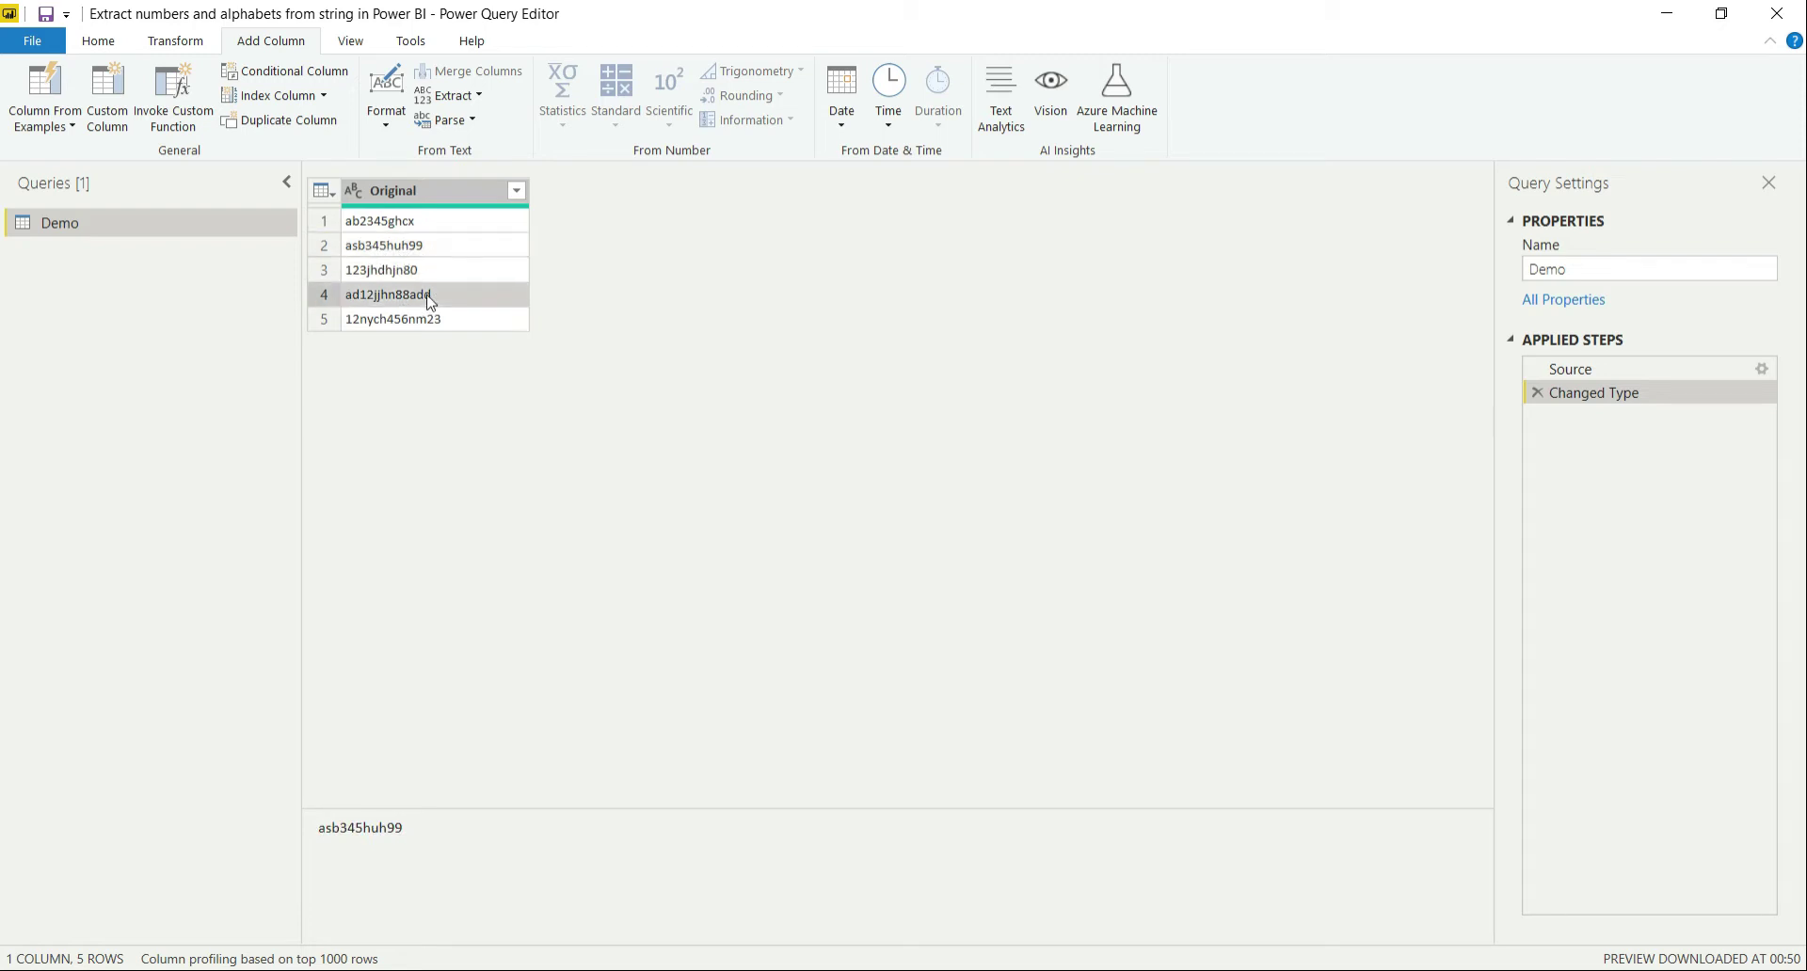
pyautogui.click(448, 323)
pyautogui.click(420, 189)
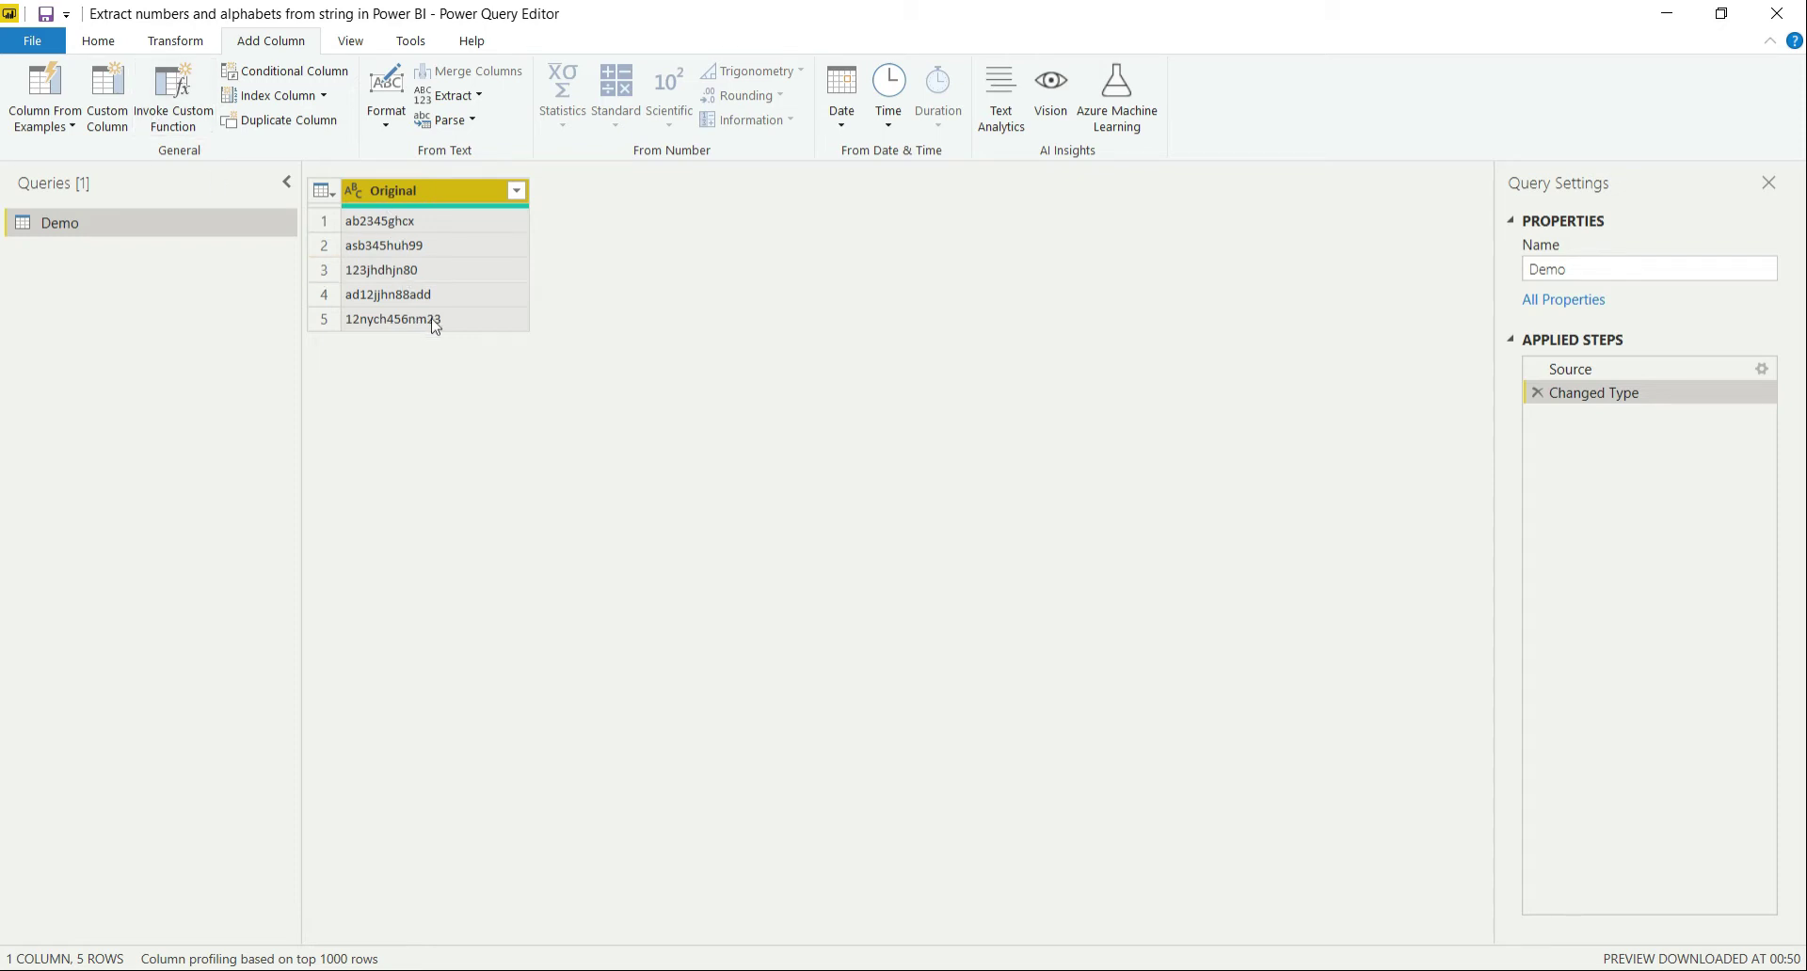
# Step: Define a custom column 'Strings' with formula Text.Remove([Original],{"0".."9"})
pyautogui.click(123, 75)
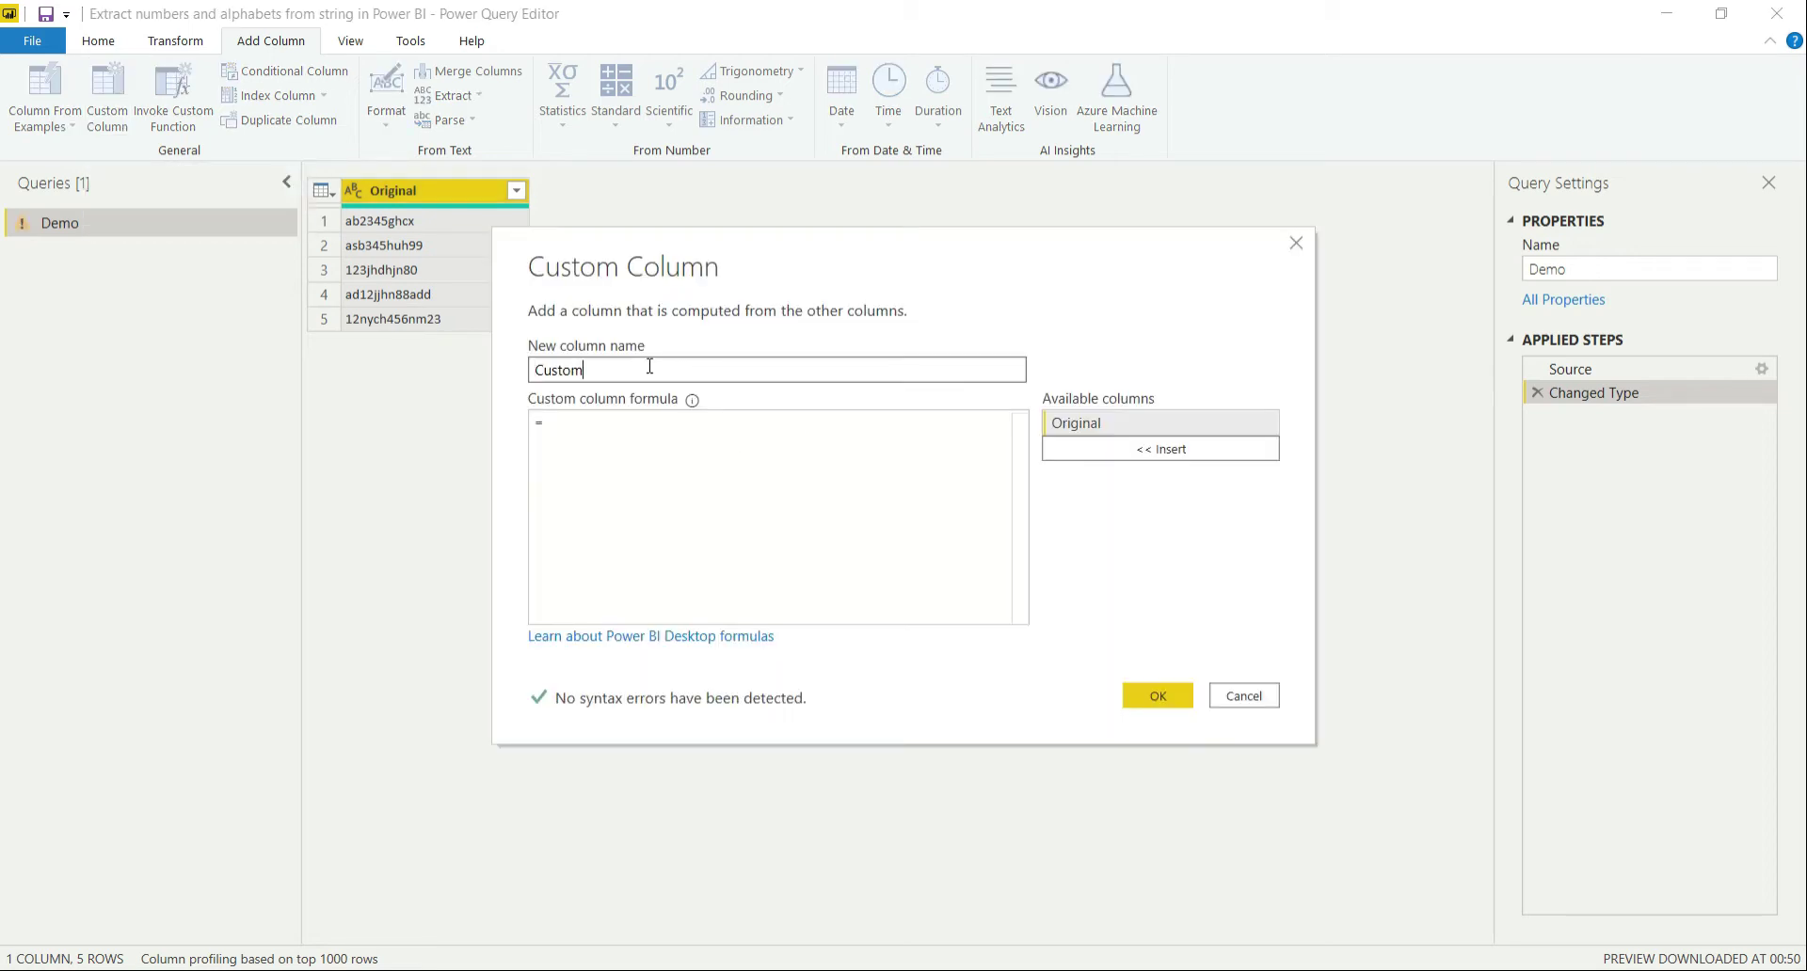
pyautogui.moveTo(649, 366); pyautogui.dragTo(530, 373)
pyautogui.write('Strings')
pyautogui.click(560, 417)
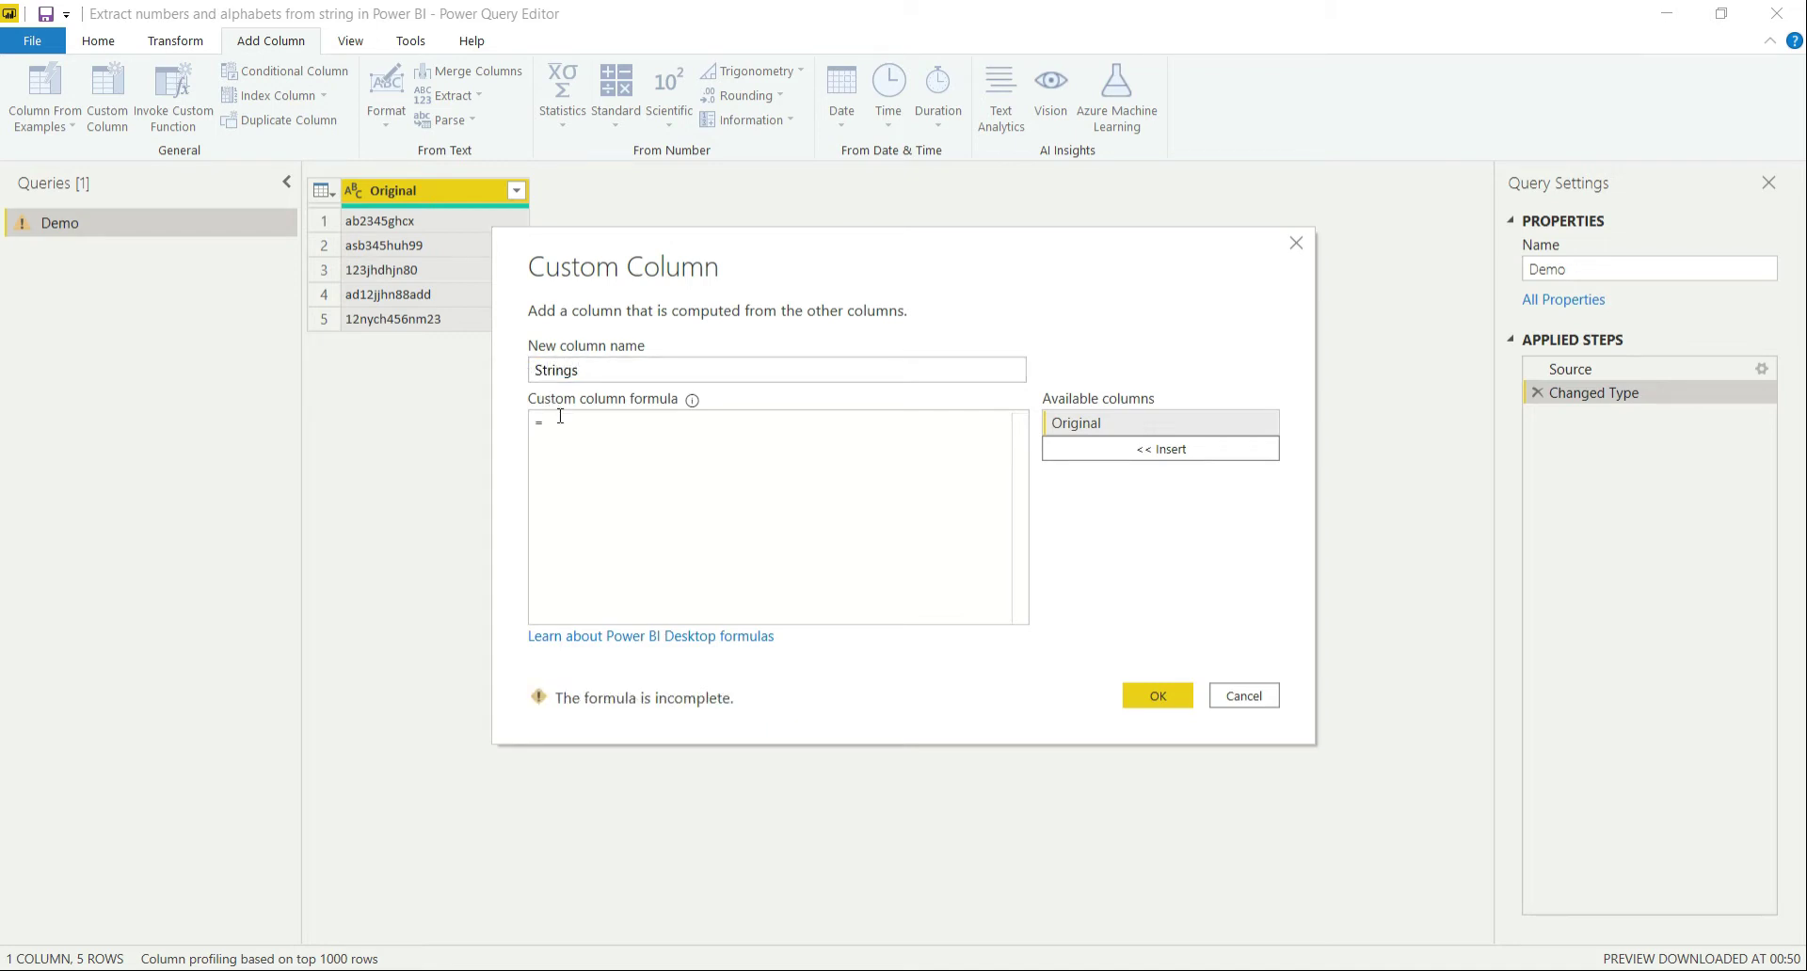
pyautogui.write('Text')
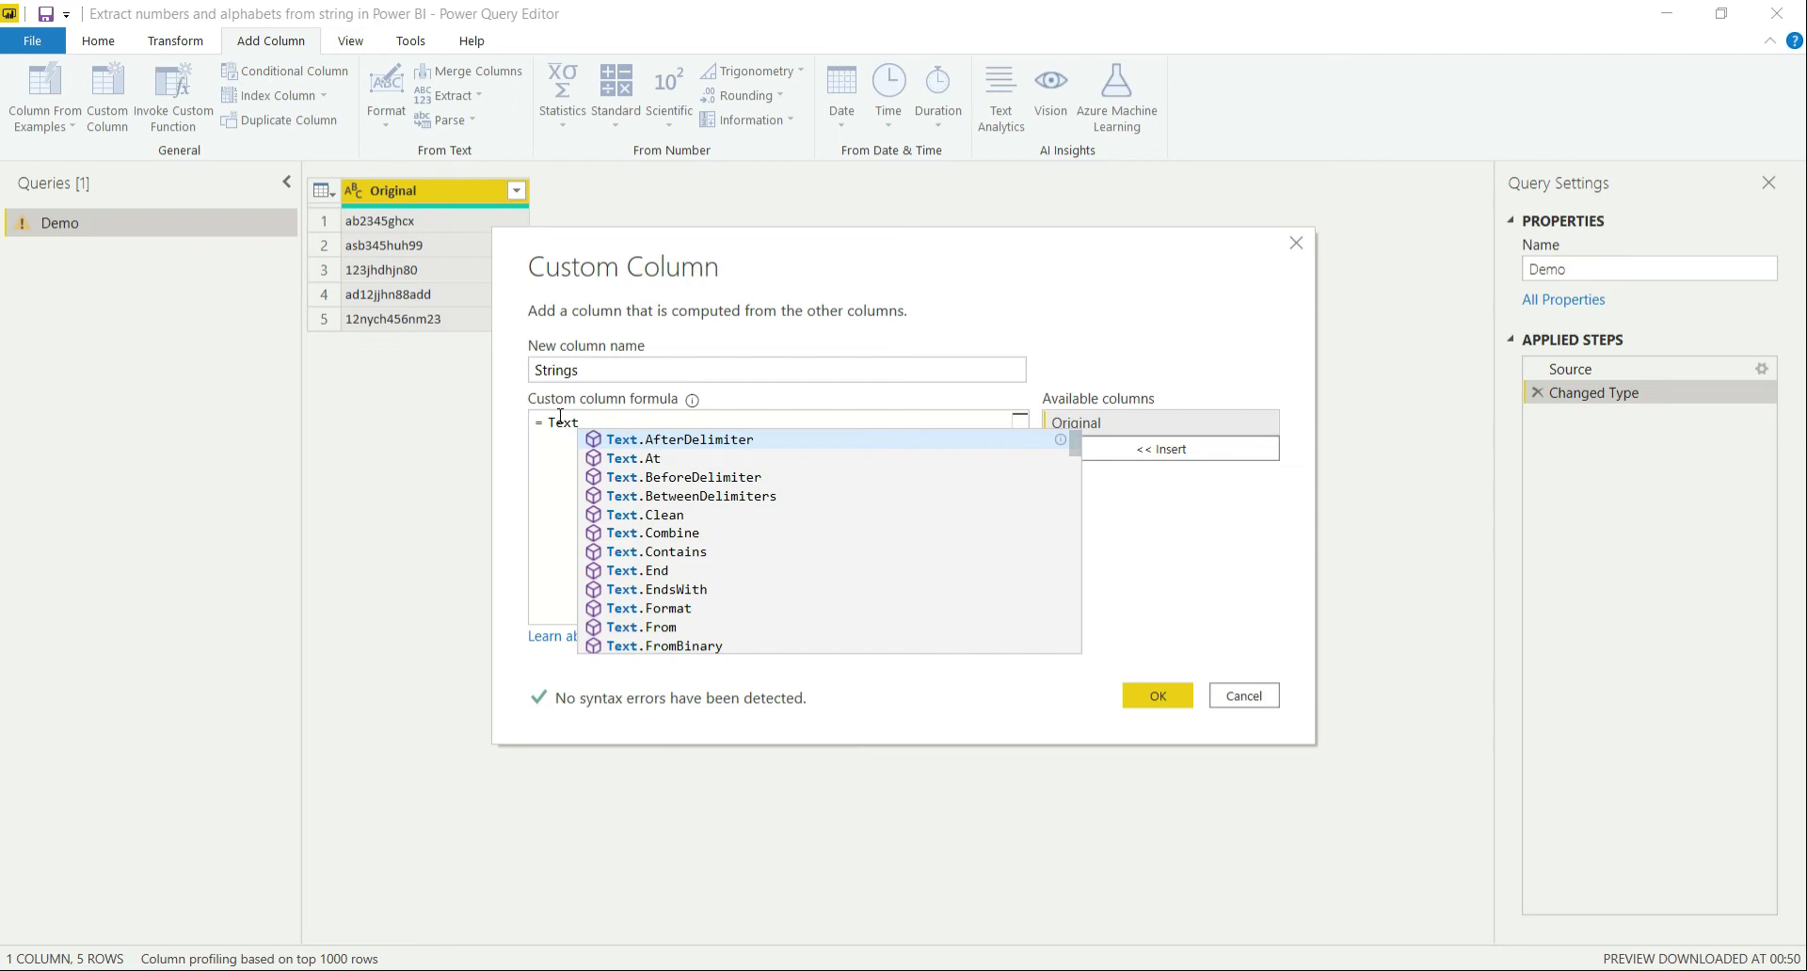
pyautogui.write('.Remove')
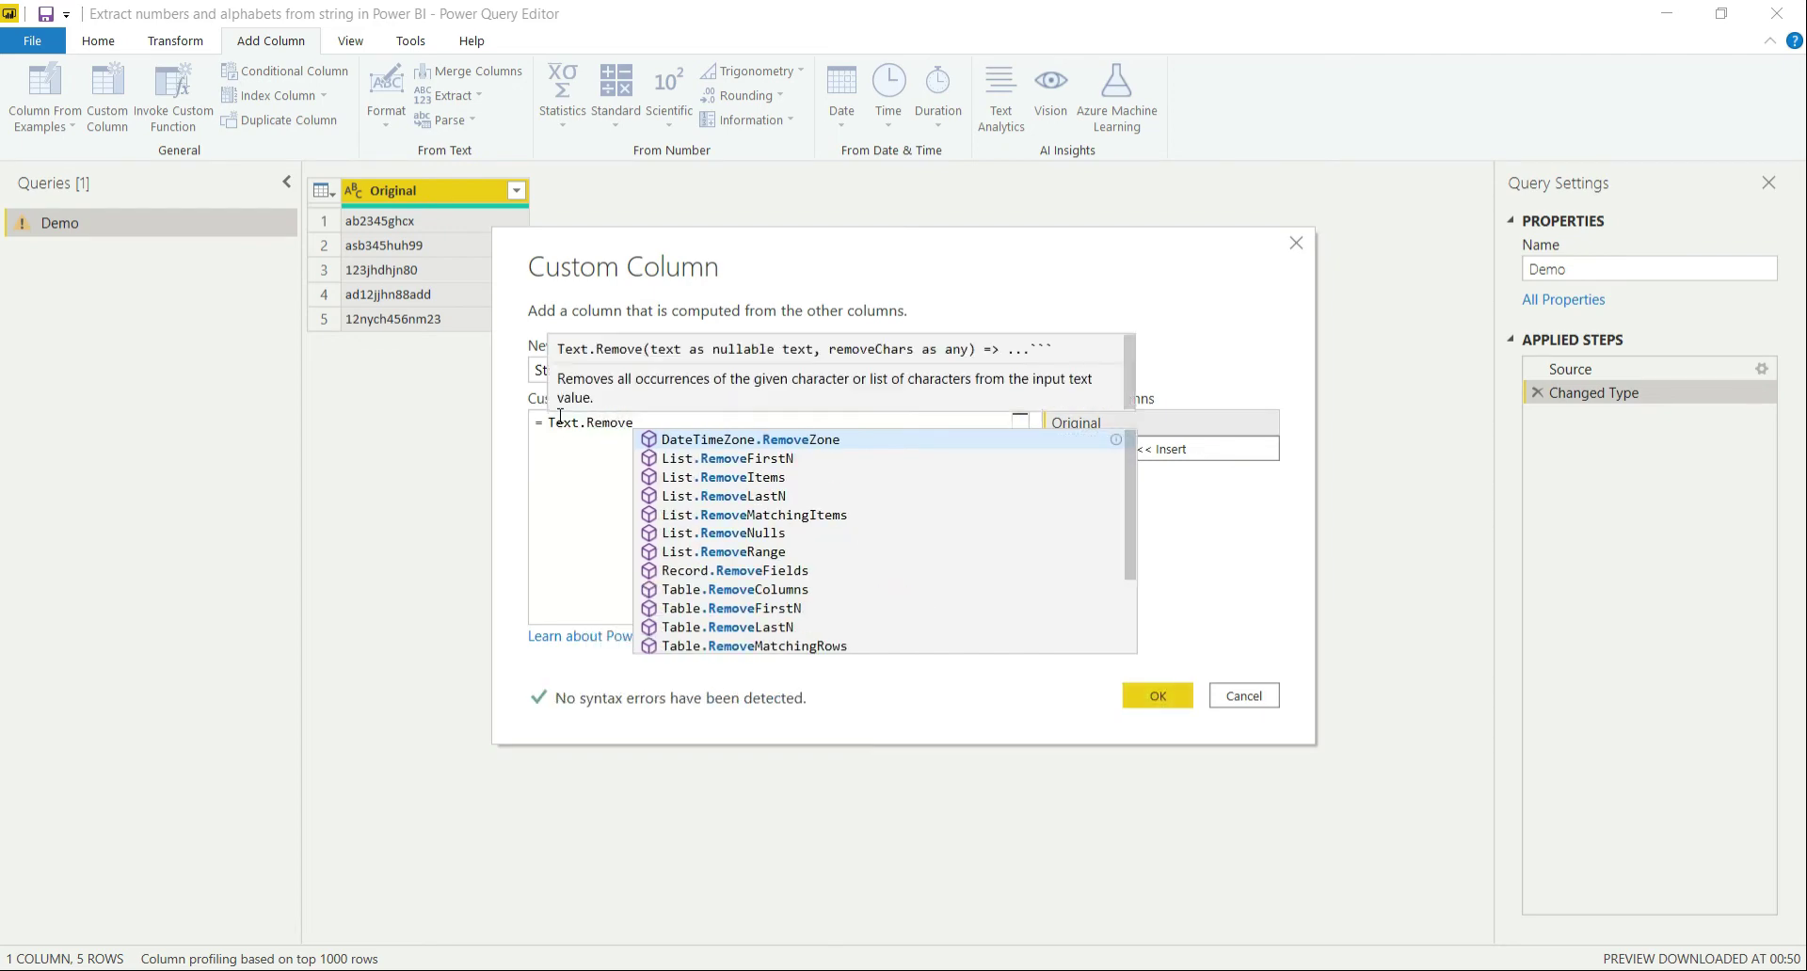
pyautogui.write('(')
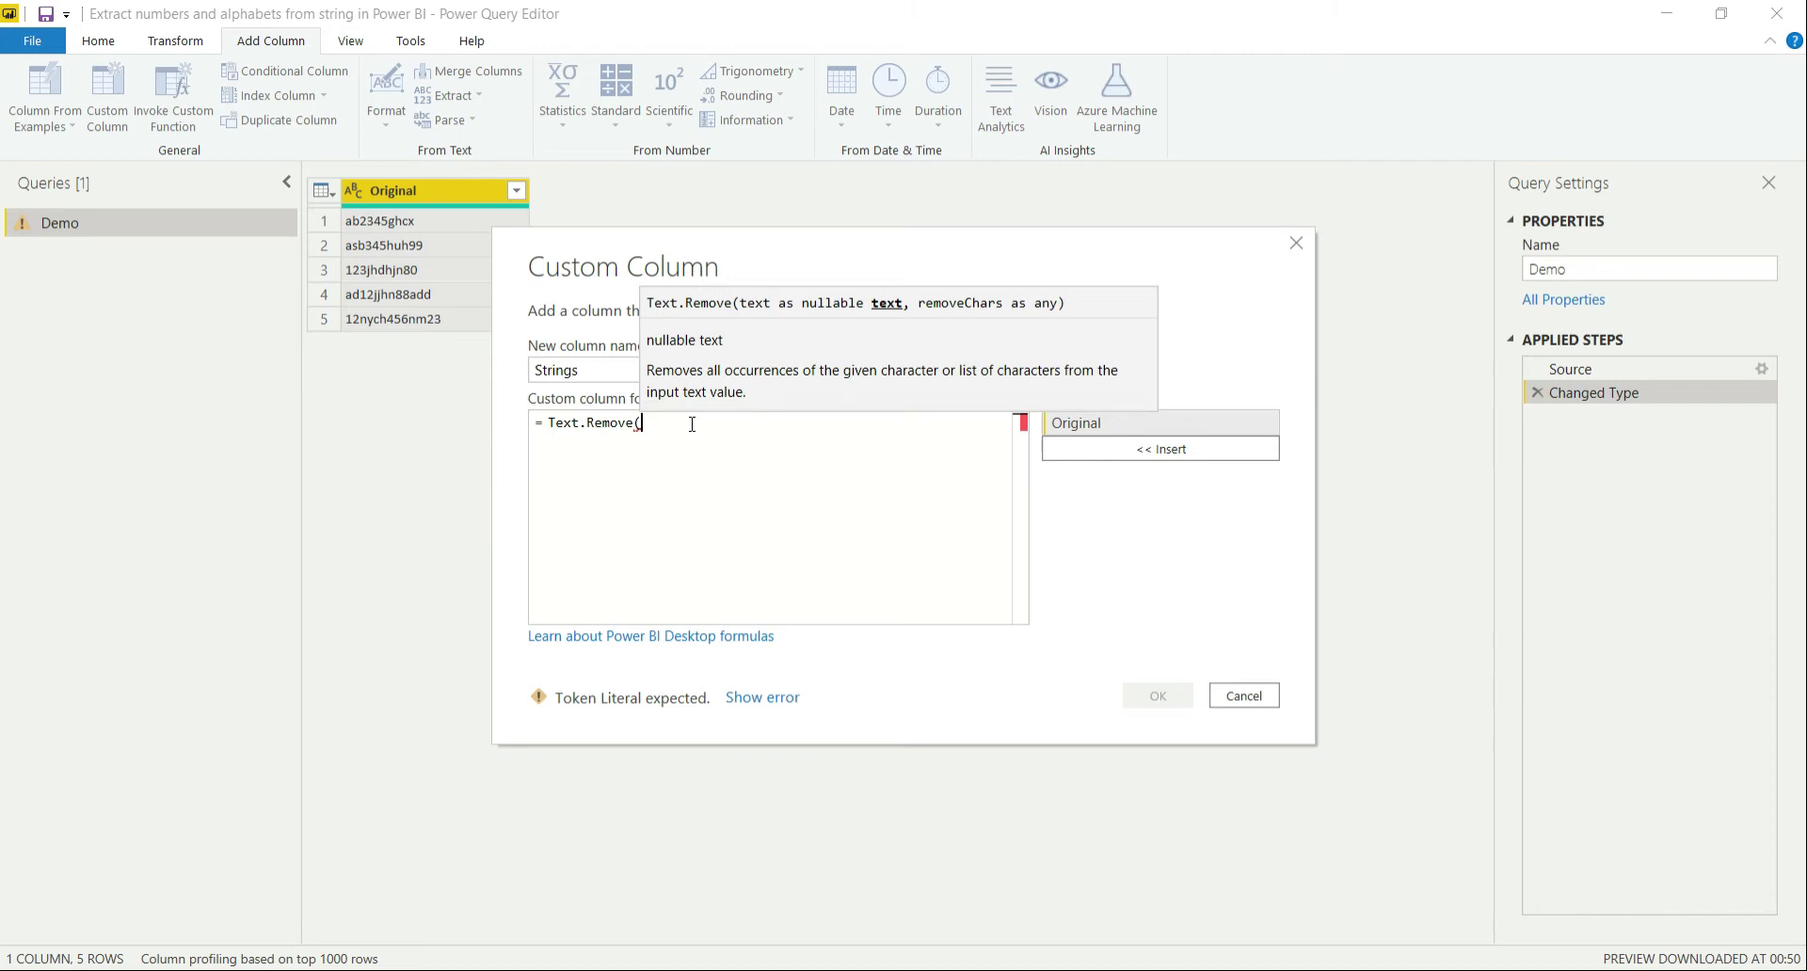
pyautogui.write(')')
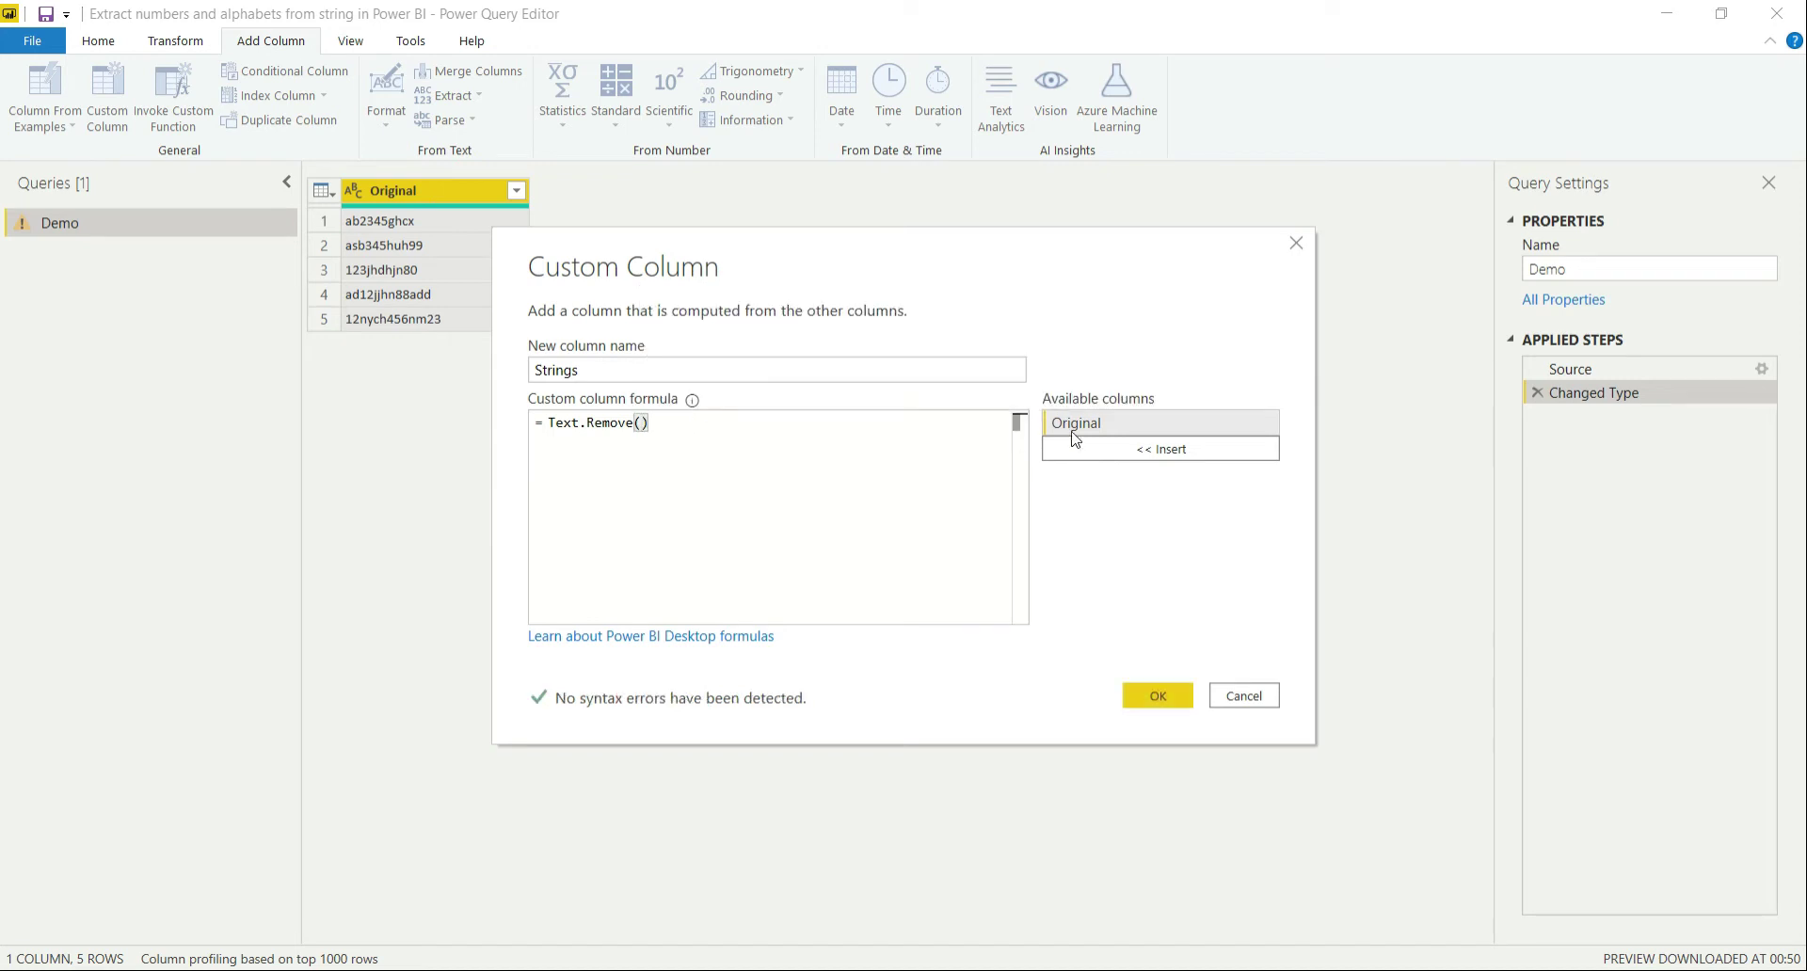
pyautogui.click(1123, 450)
pyautogui.write(',')
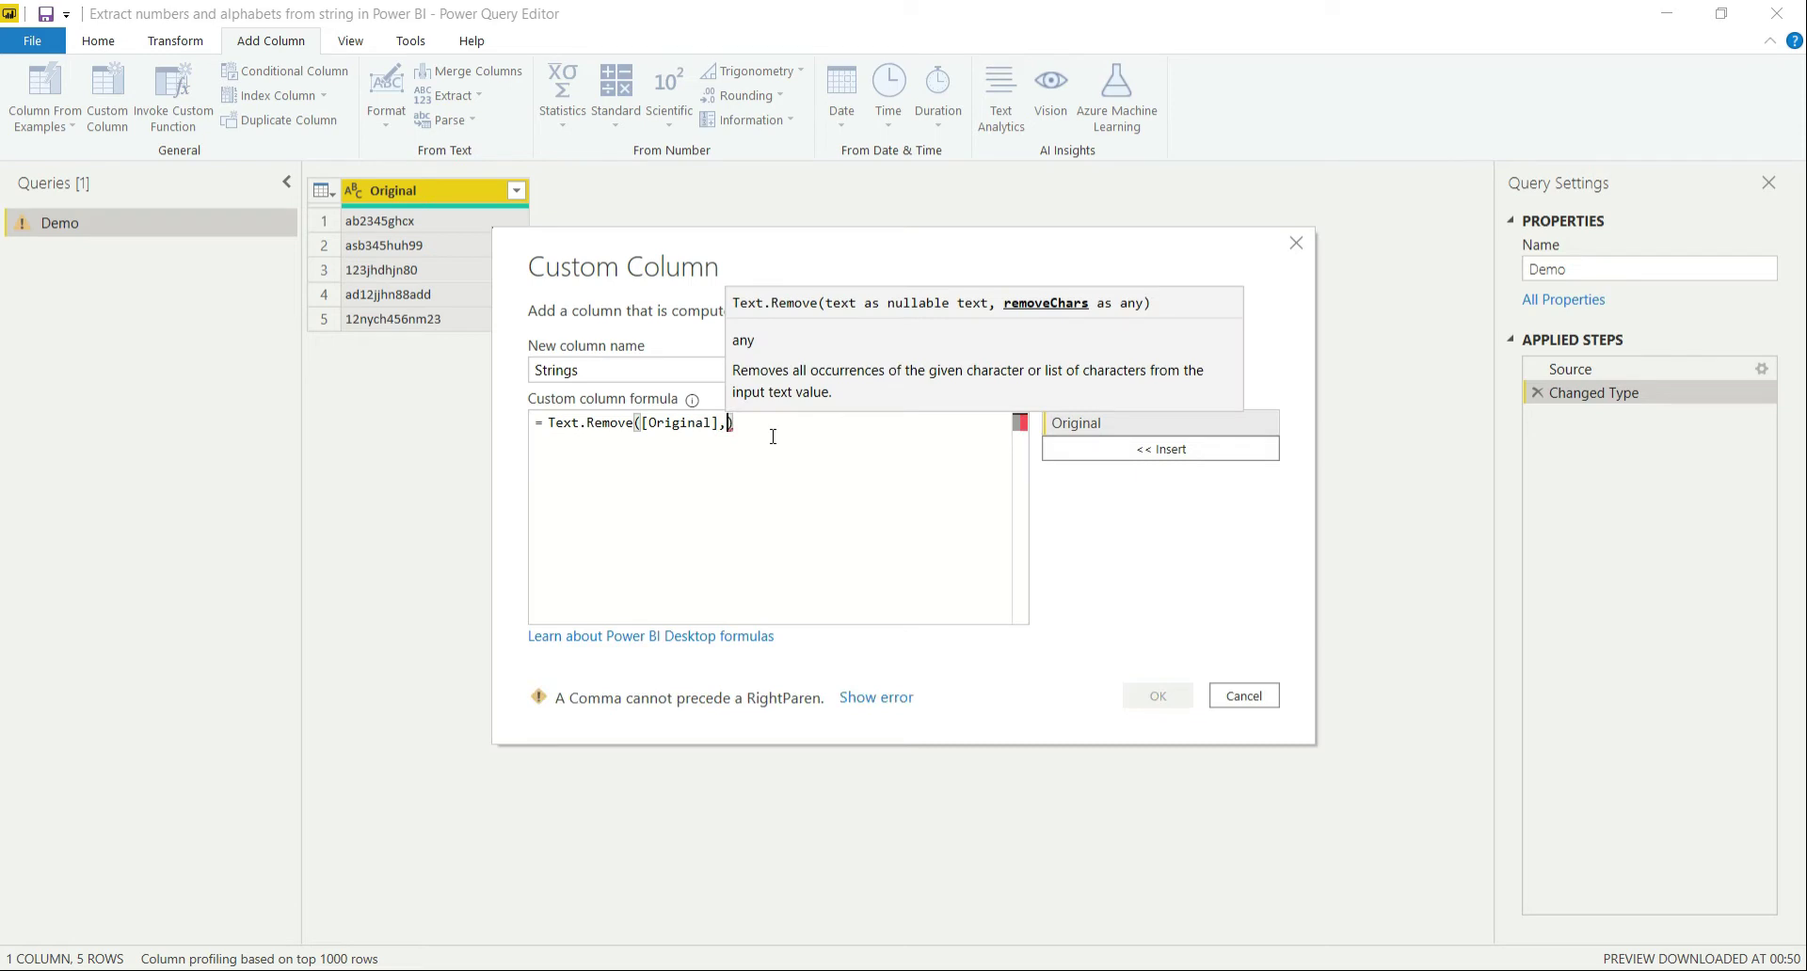
pyautogui.write('{"0"')
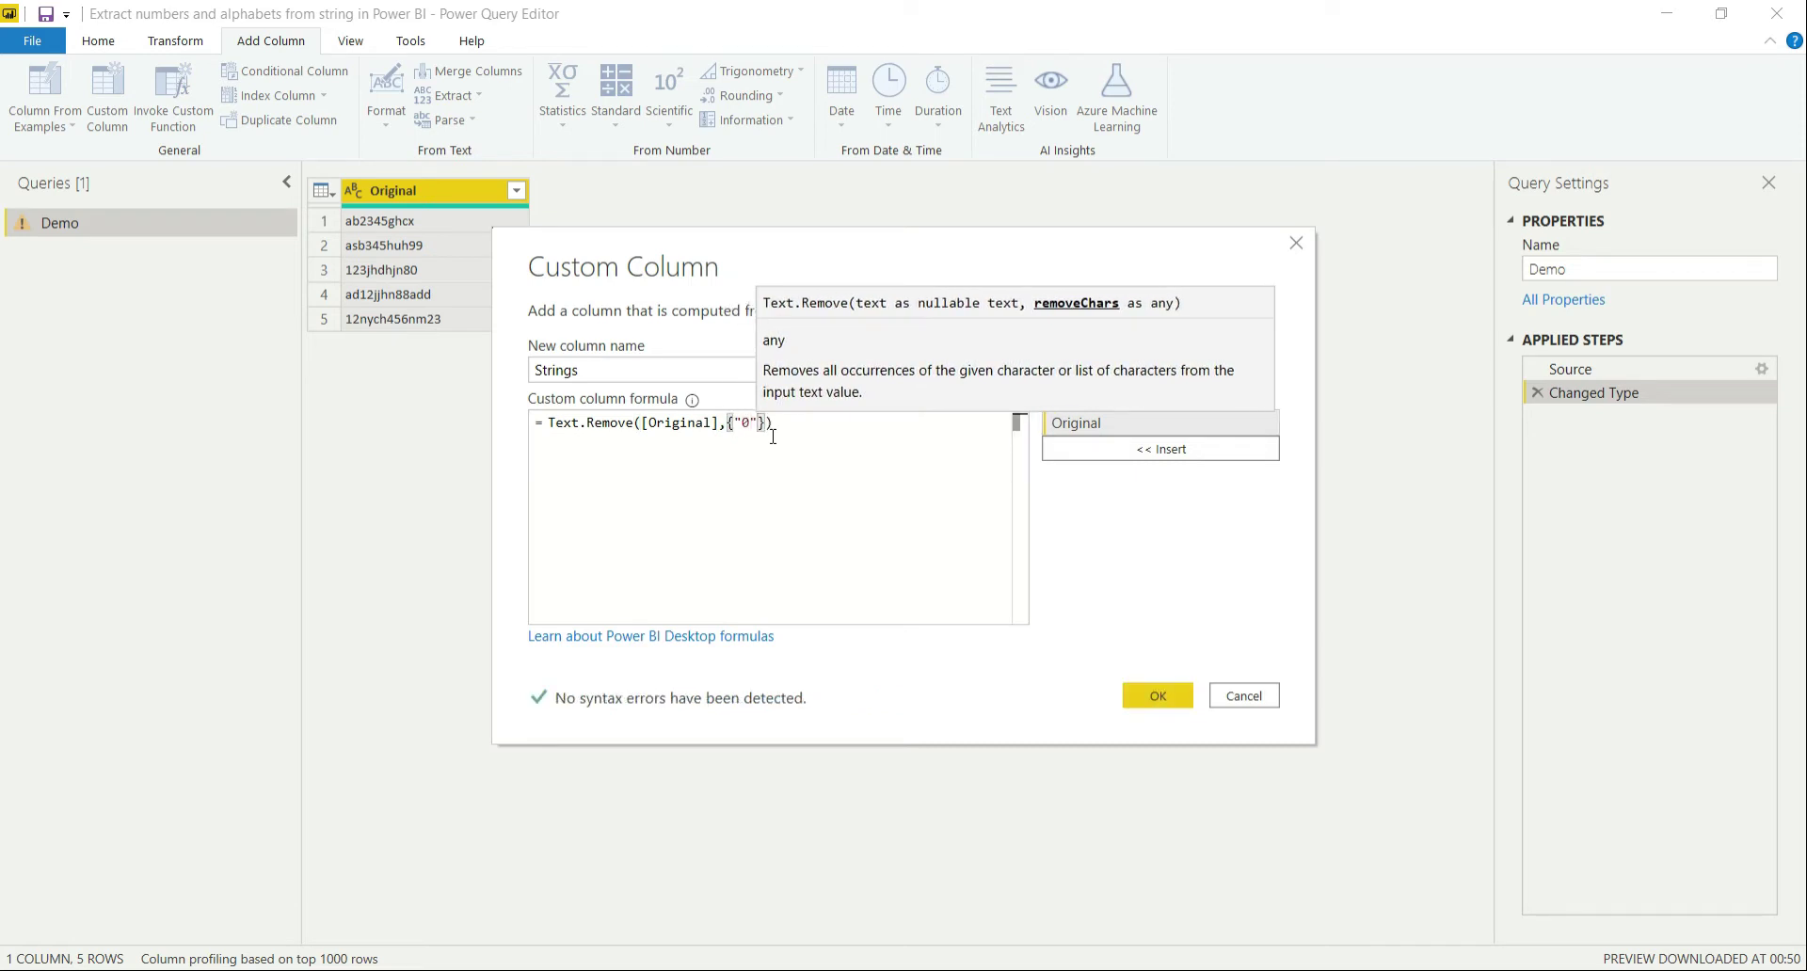
pyautogui.write(',')
pyautogui.press('BackSpace')
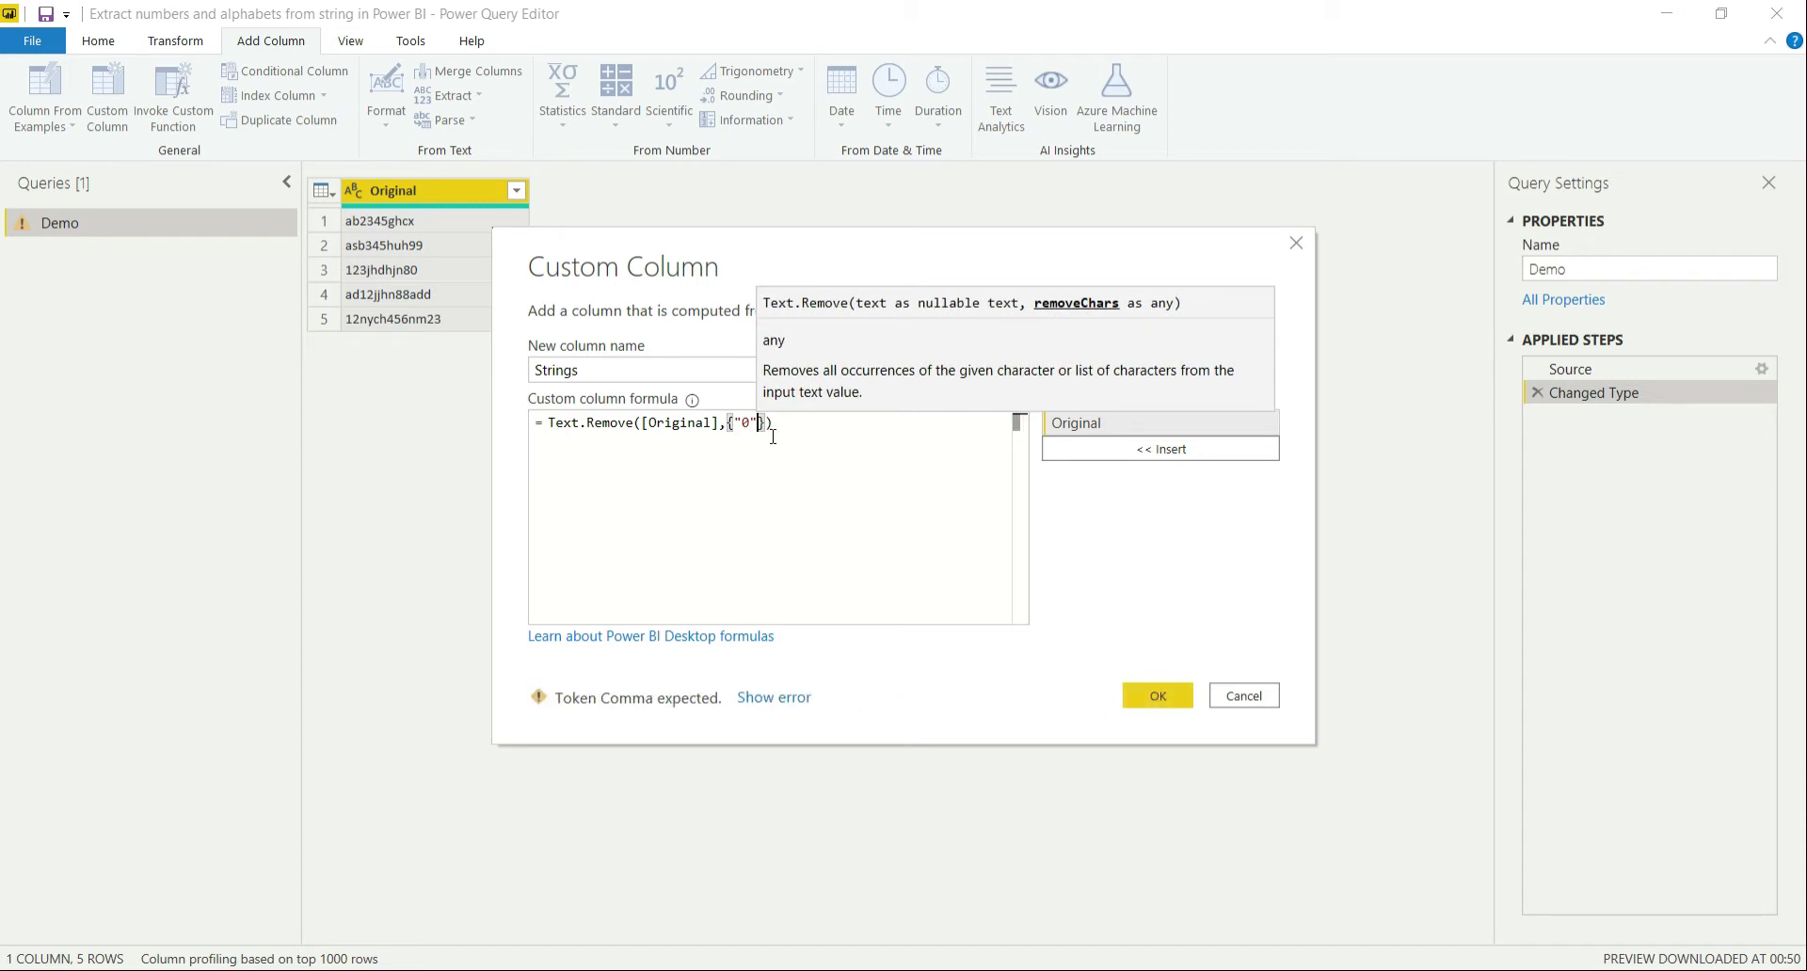
pyautogui.write('.."')
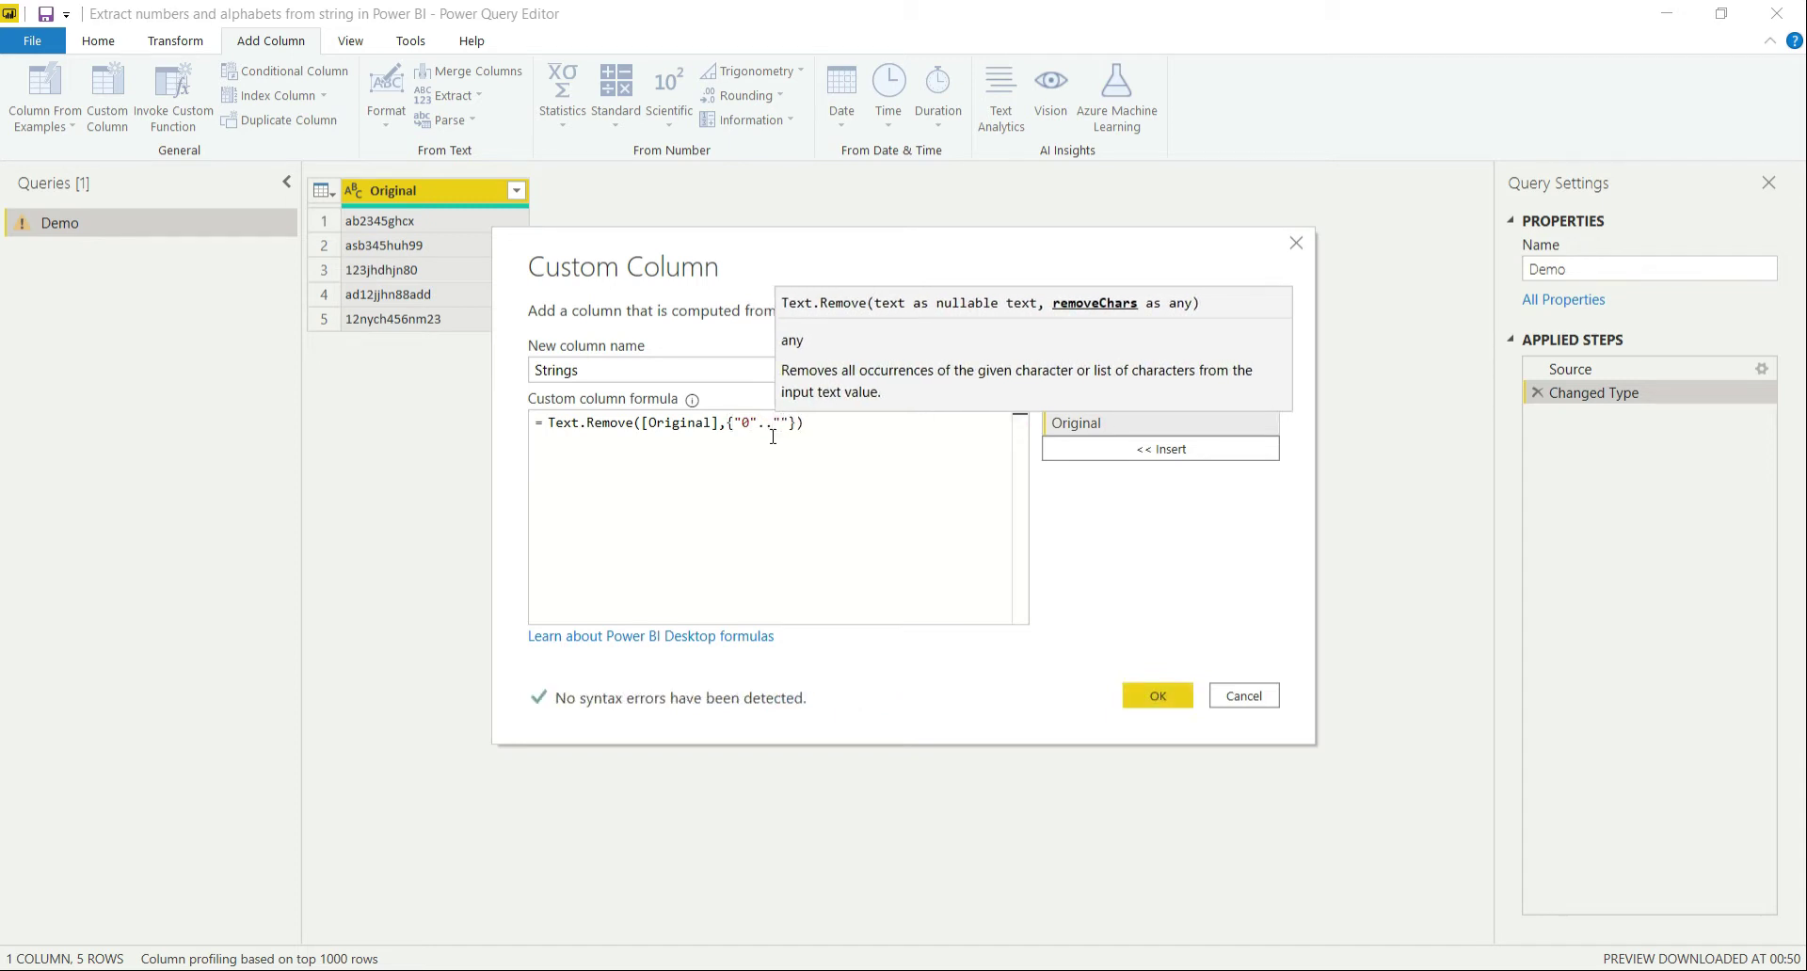
pyautogui.write('9')
pyautogui.click(850, 457)
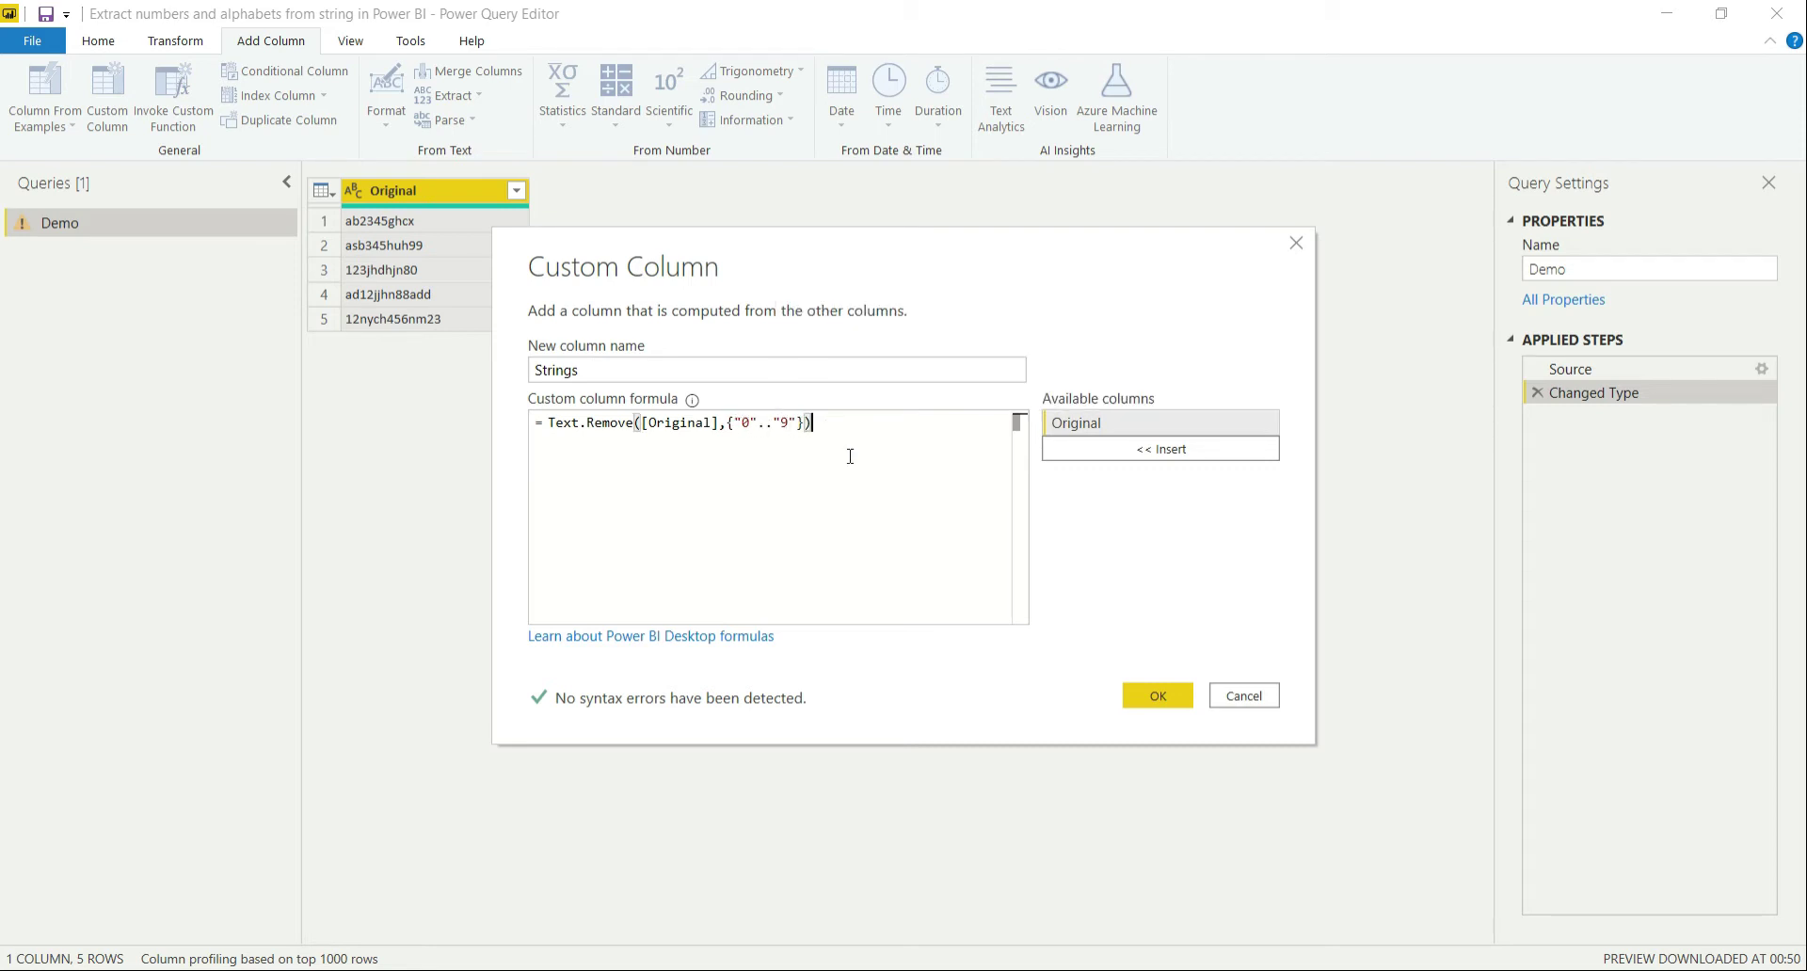
# Step: Create the Strings column and check its digit-free values, from abghcx to nychnm
pyautogui.click(1158, 694)
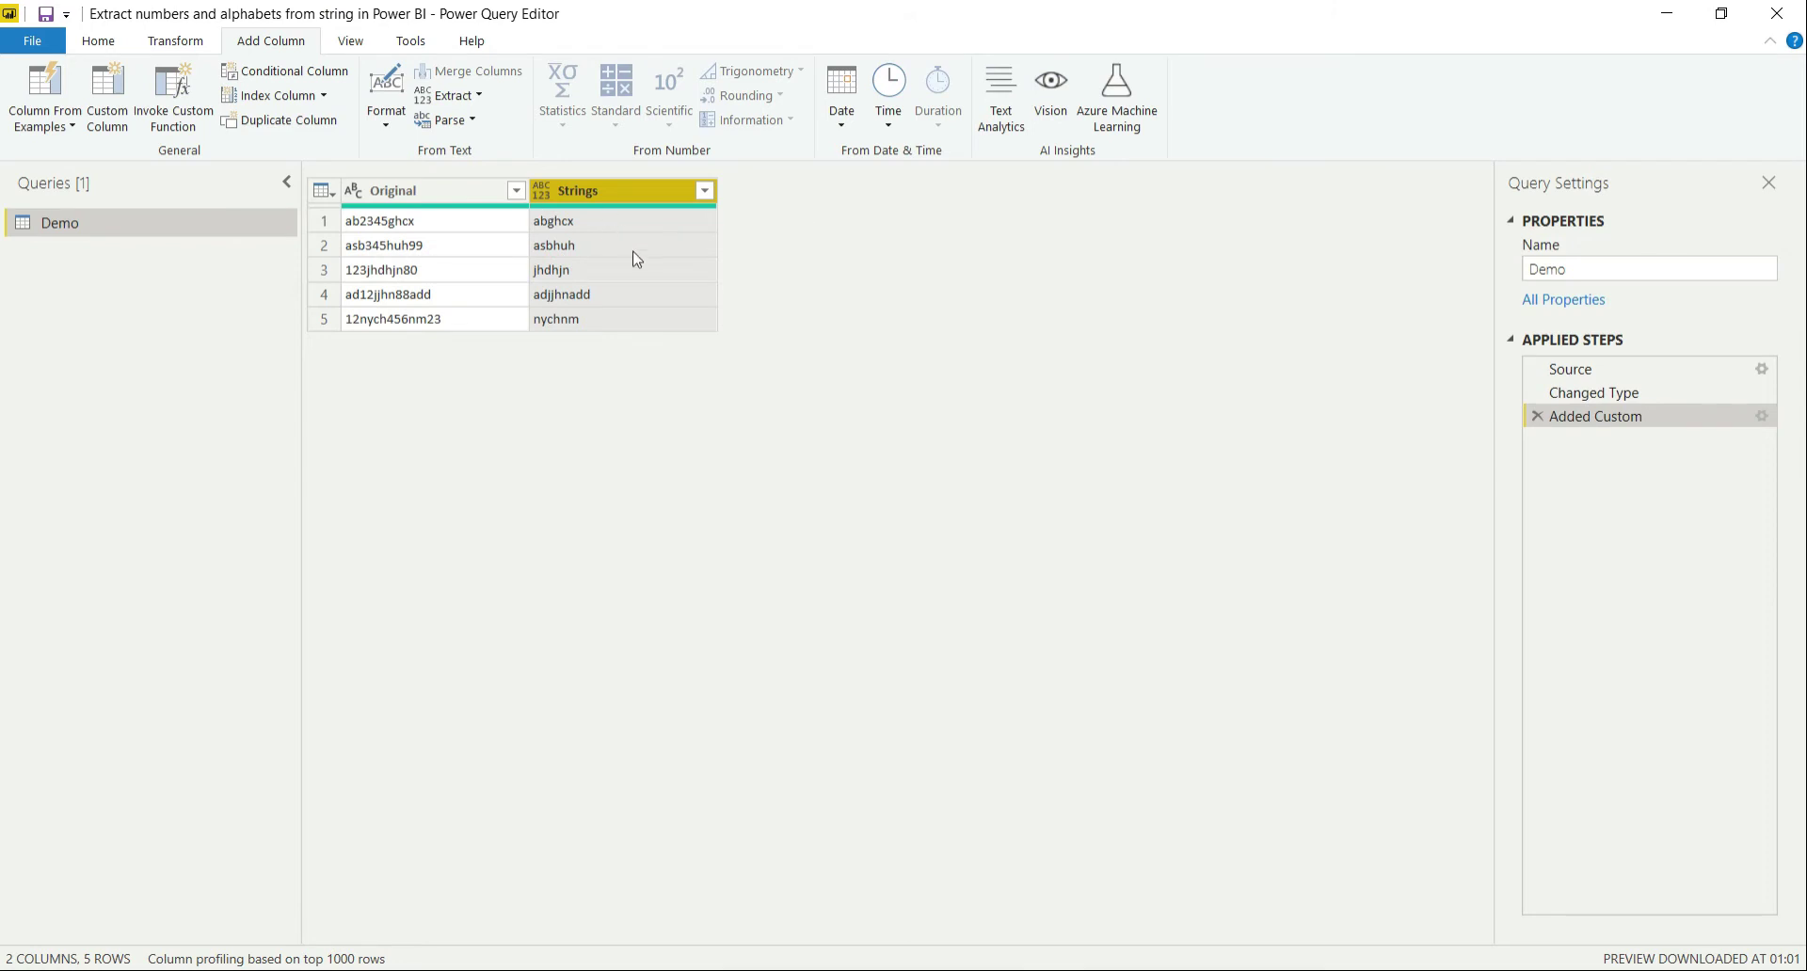
pyautogui.click(586, 221)
pyautogui.click(603, 250)
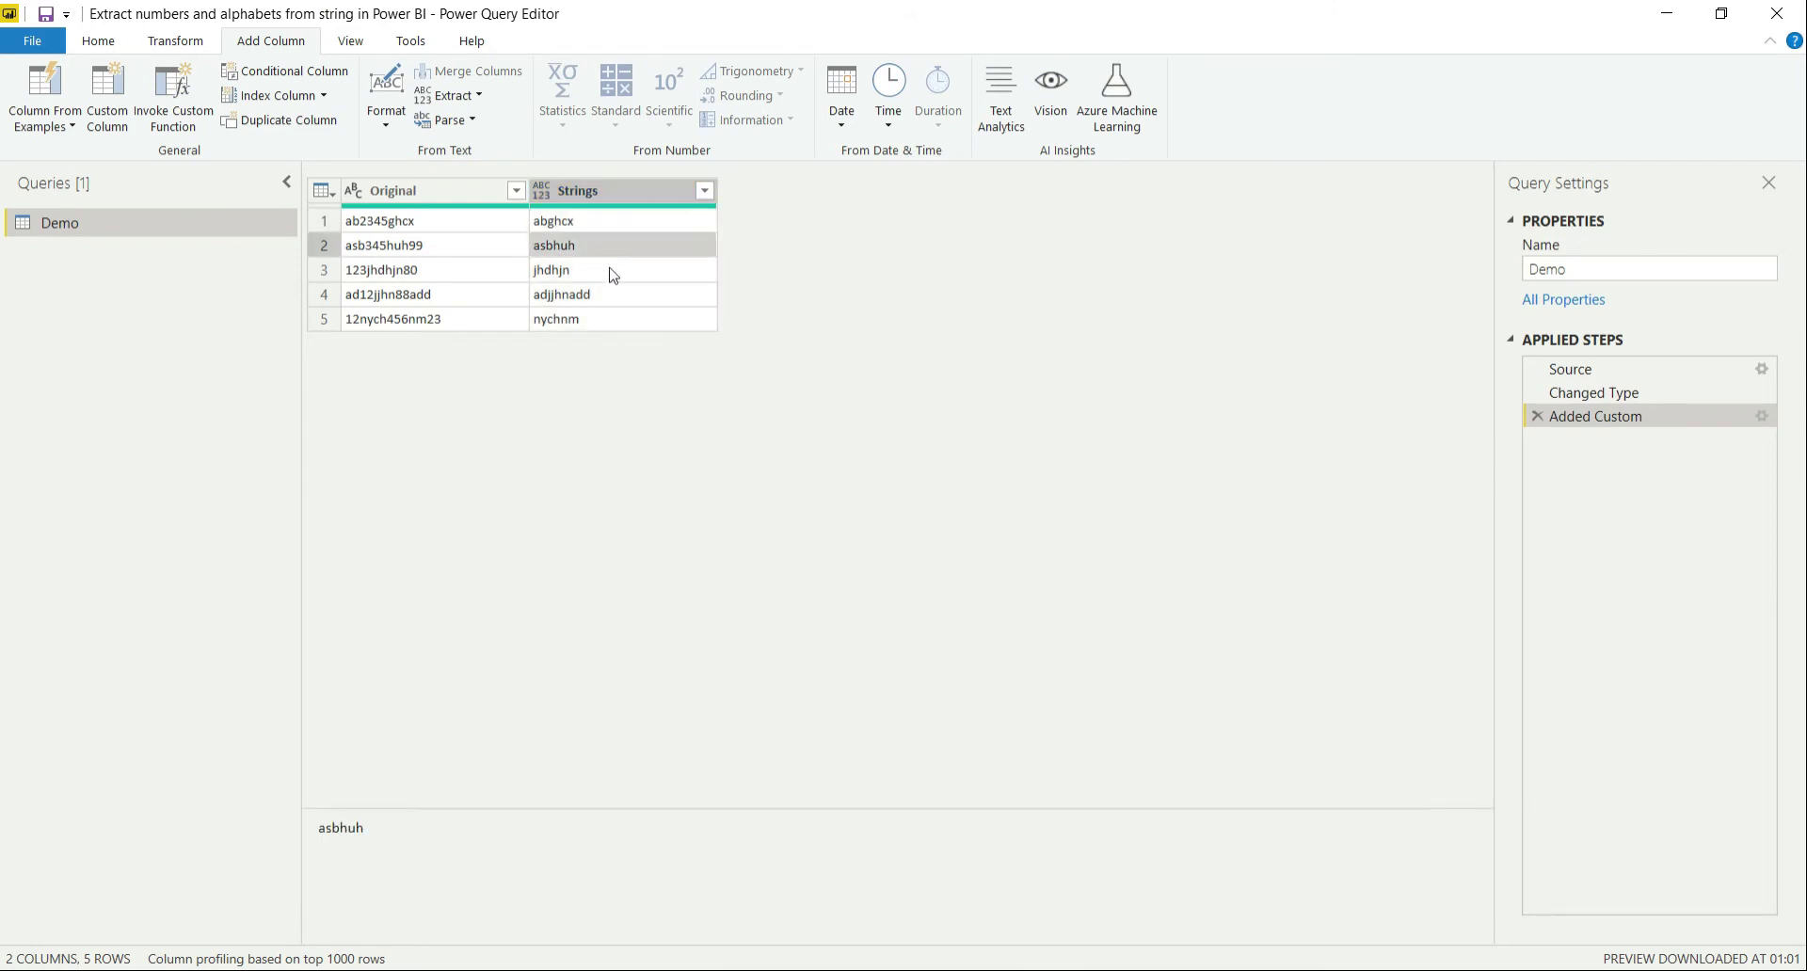
pyautogui.click(613, 272)
pyautogui.click(625, 295)
pyautogui.click(630, 320)
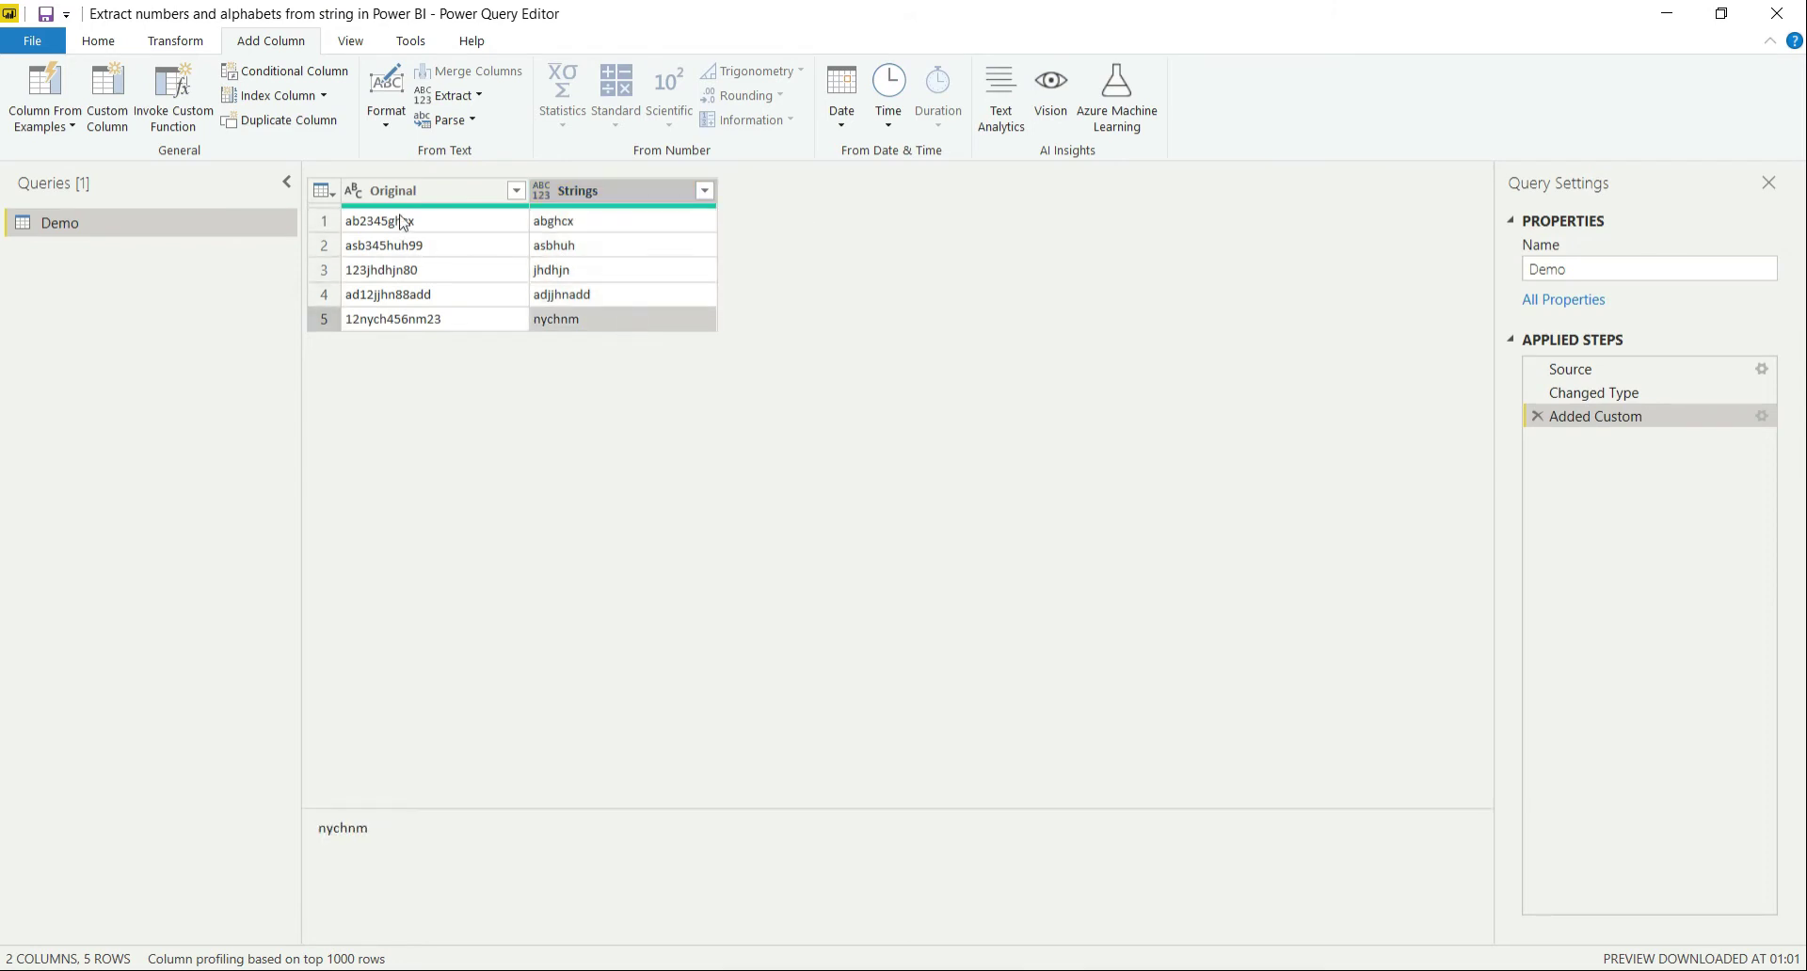
pyautogui.click(589, 190)
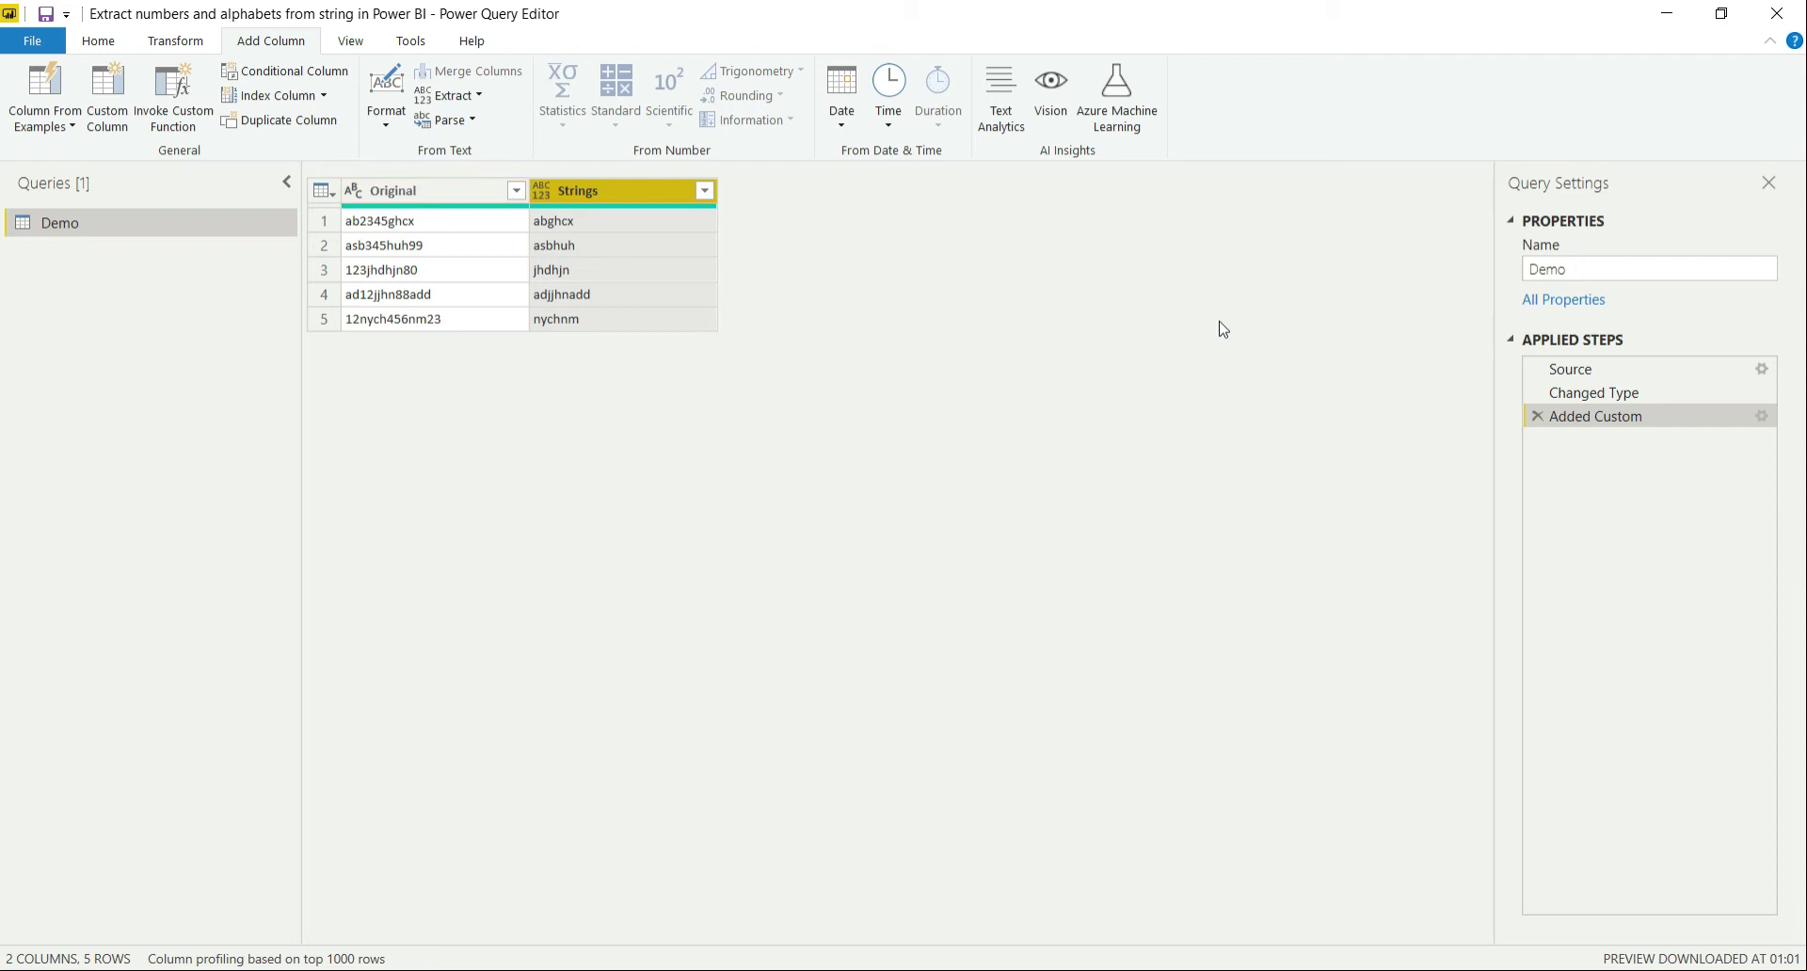
# Step: Review the Added Custom formula without changes, then set the Strings column type to Text
pyautogui.click(1764, 418)
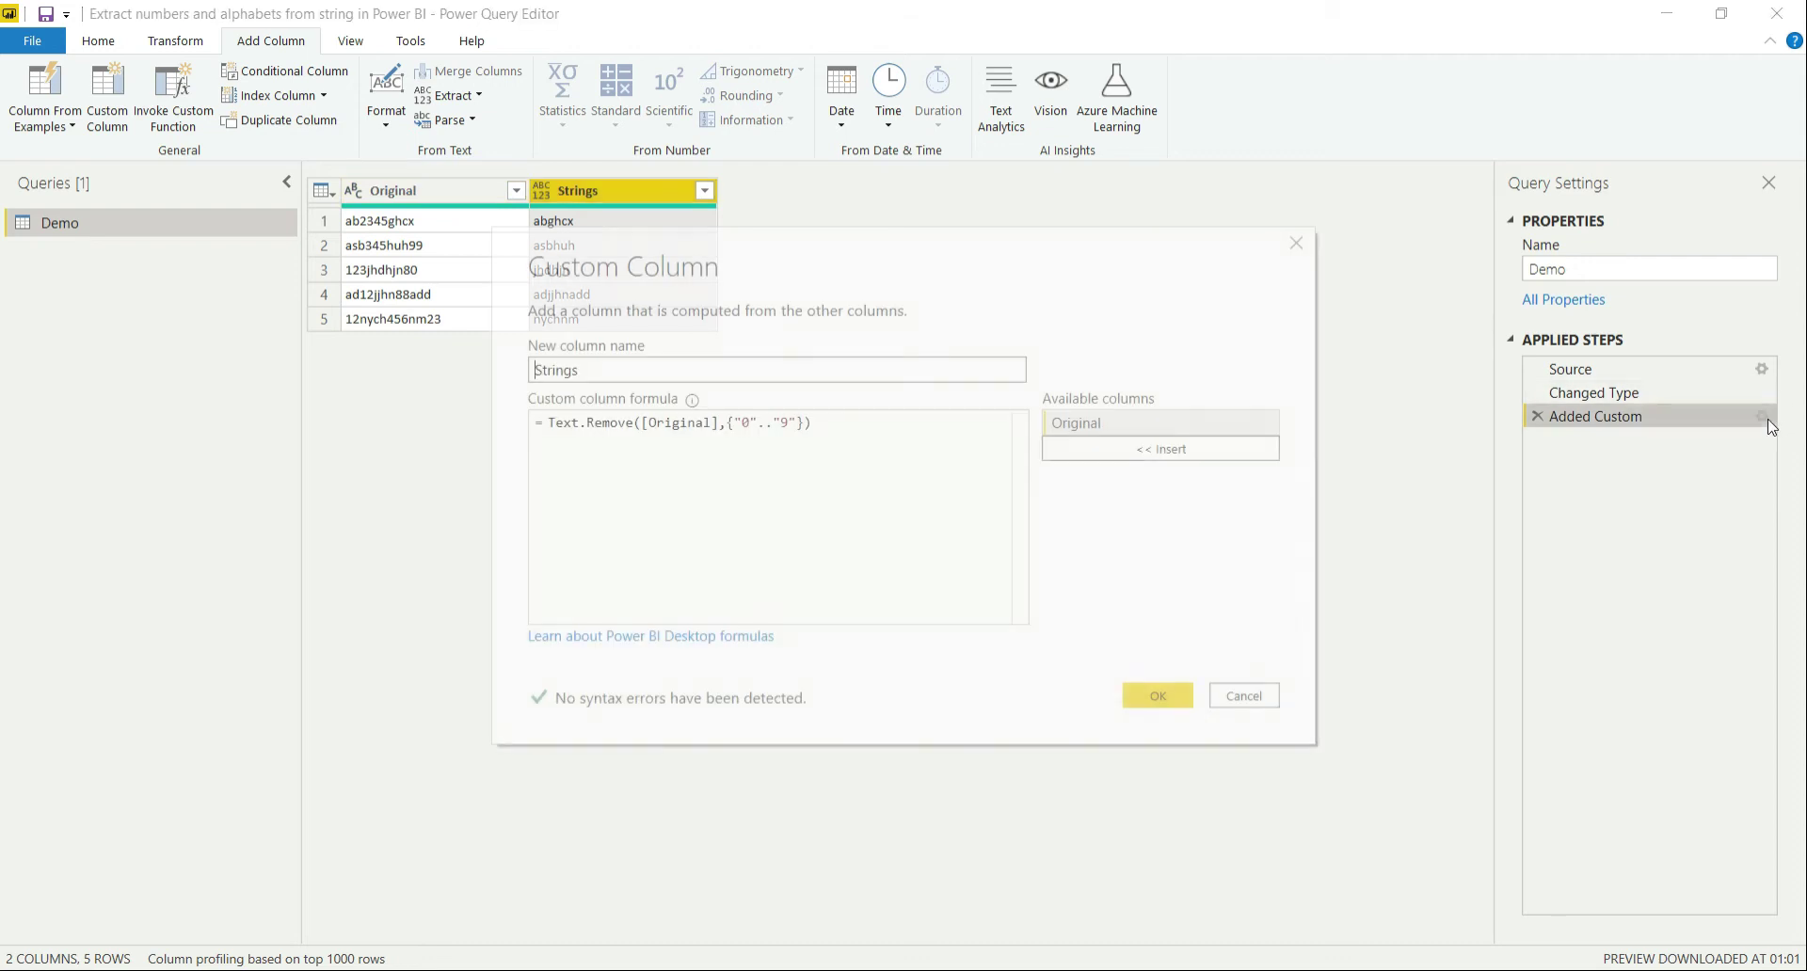
pyautogui.hotkey('ctrl', 'a')
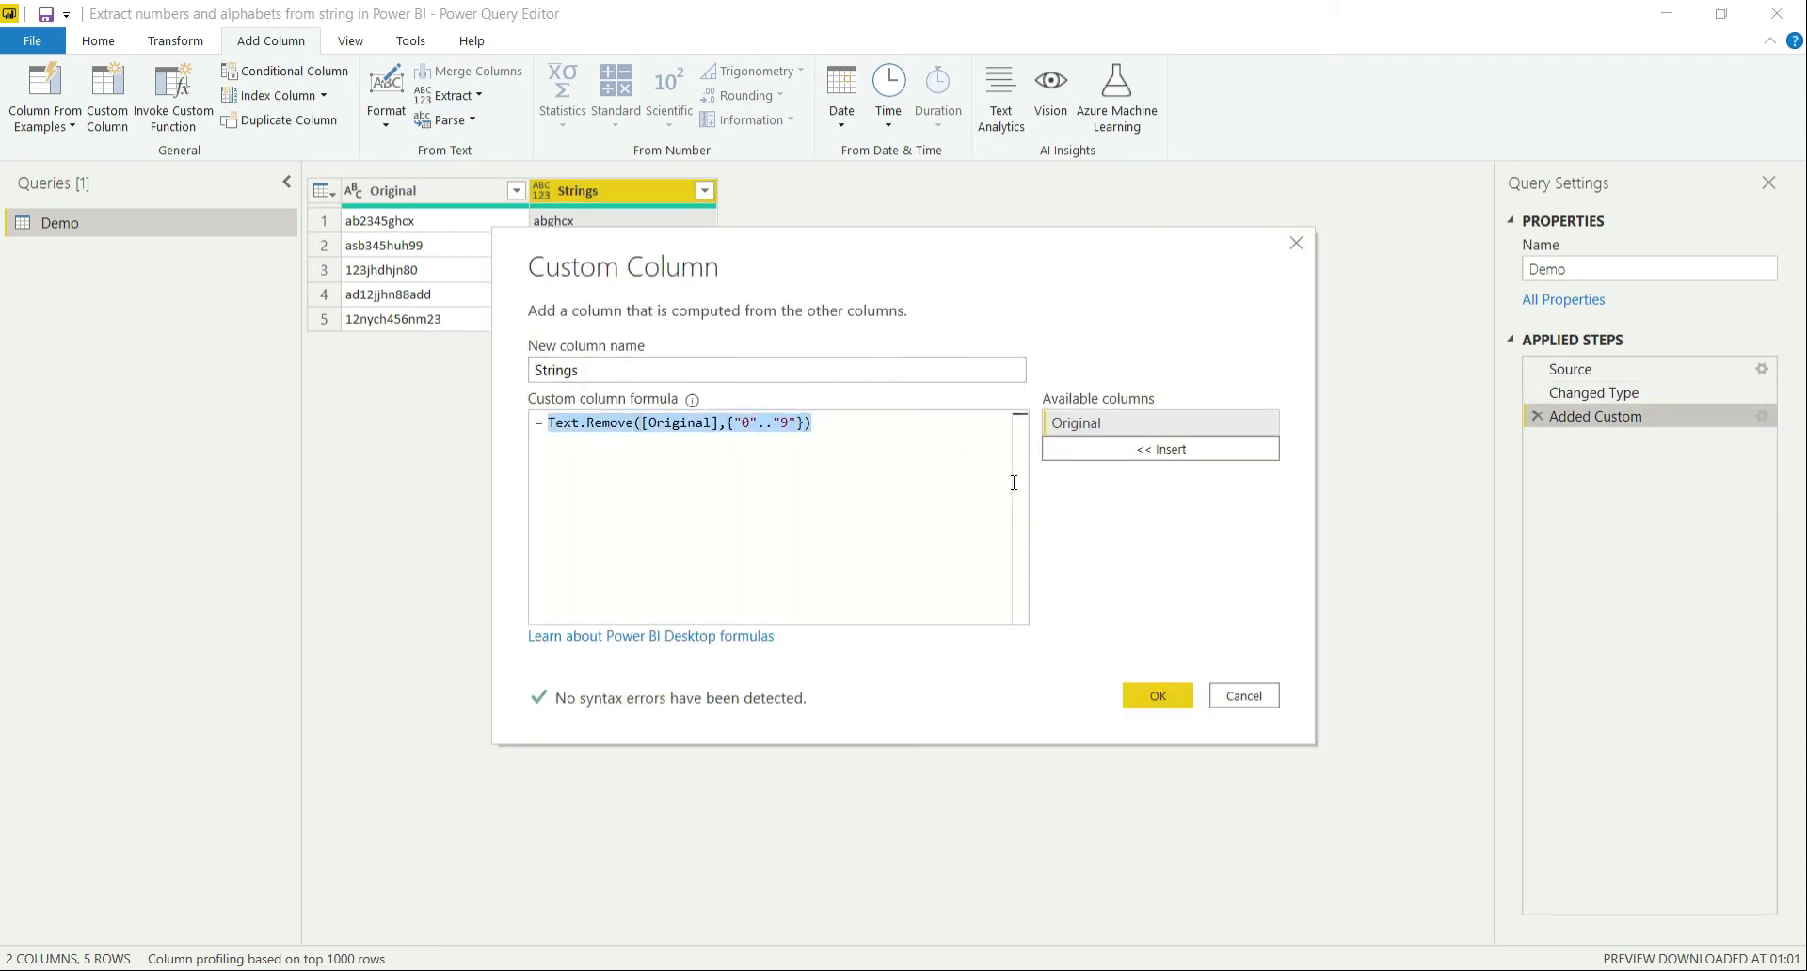
pyautogui.click(1245, 697)
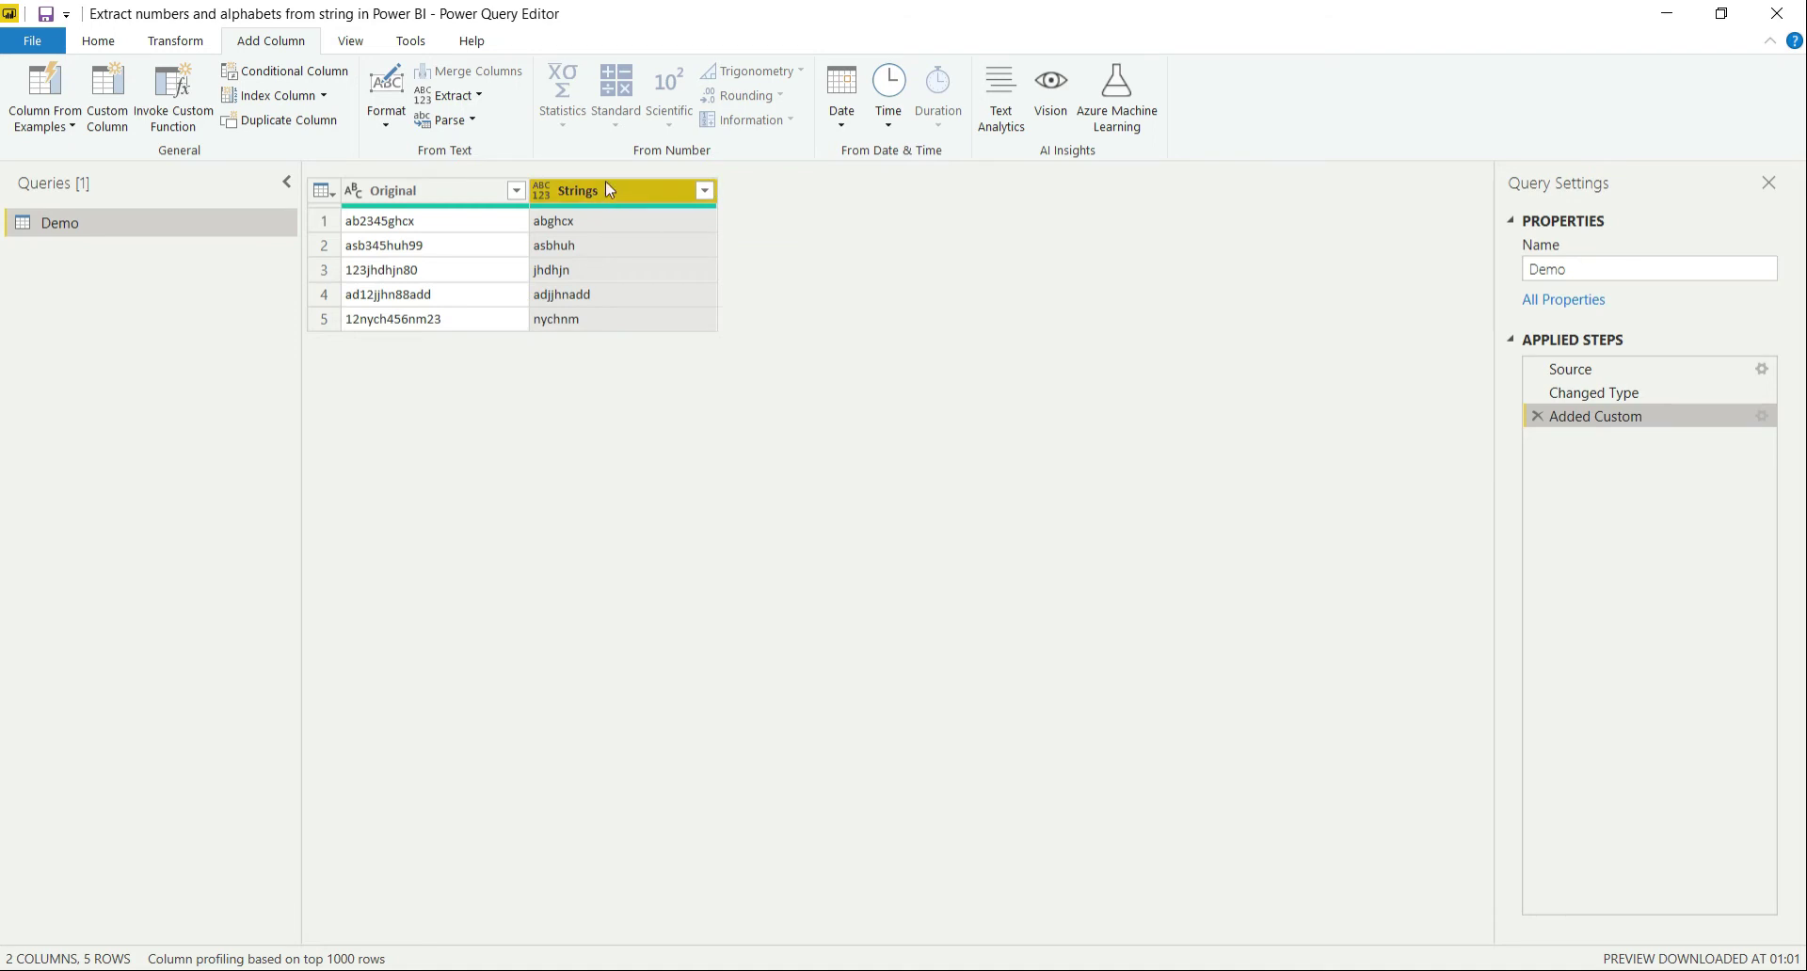
pyautogui.click(541, 191)
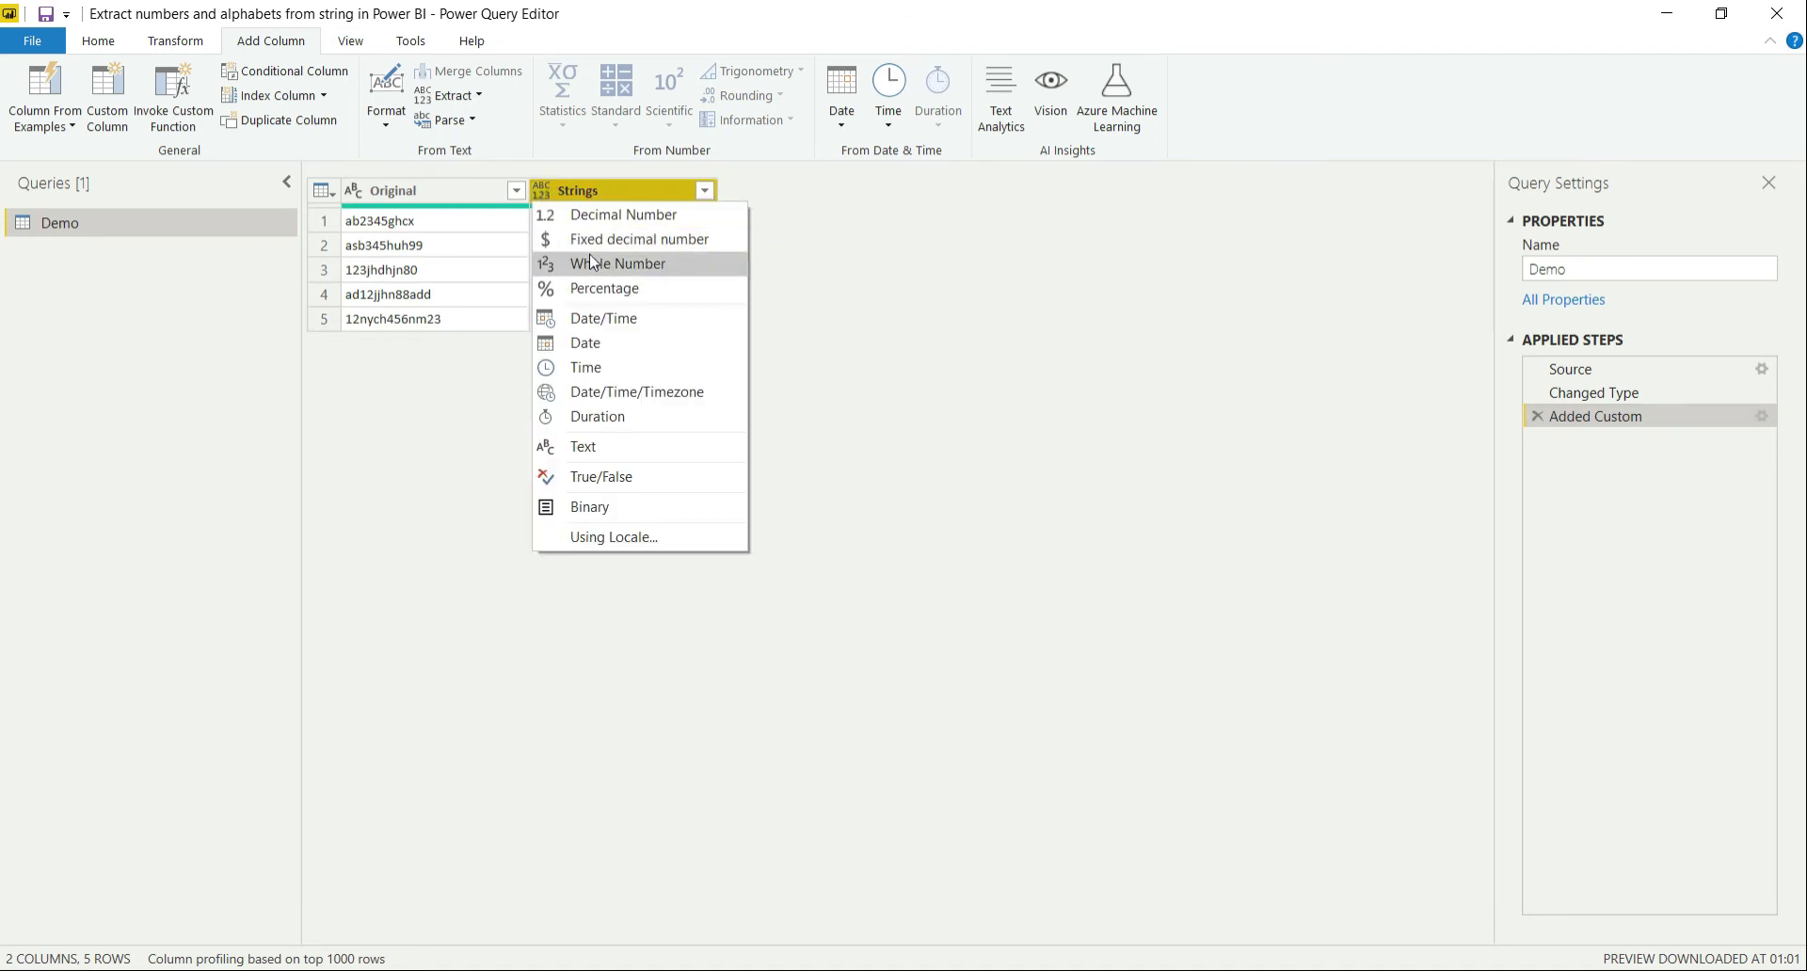
pyautogui.click(628, 445)
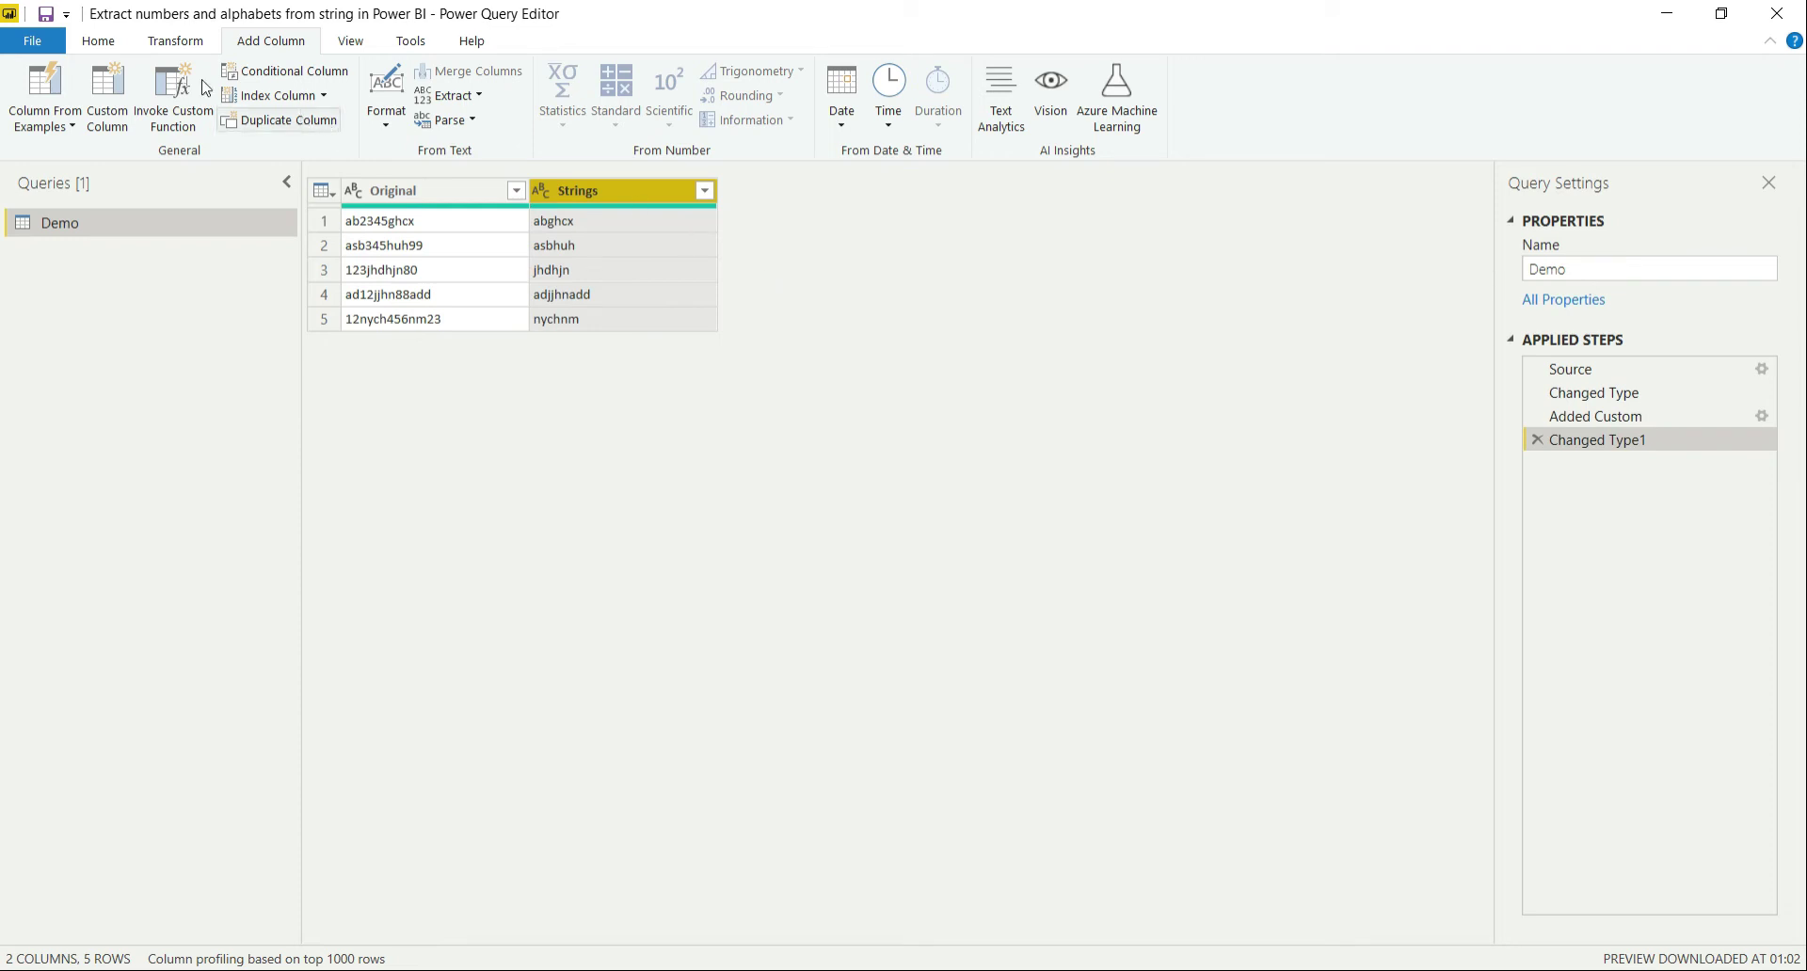
# Step: Start a new custom column named Numerical Values_1
pyautogui.click(106, 94)
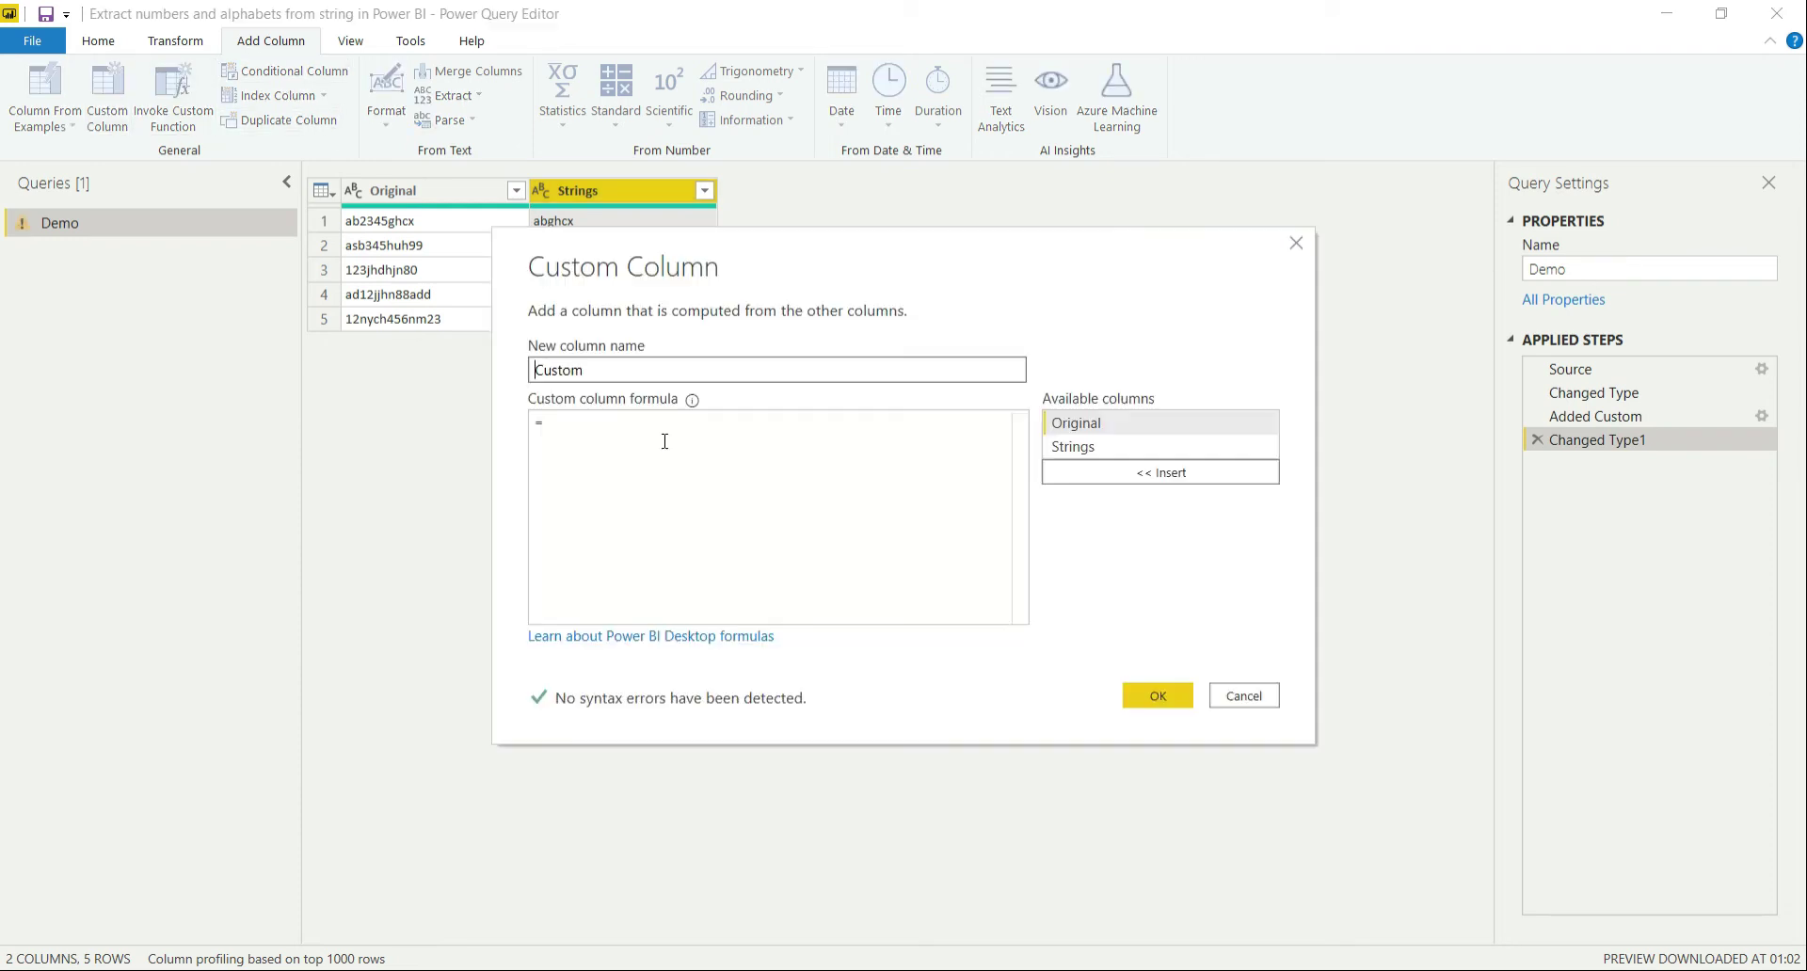
pyautogui.doubleClick(621, 372)
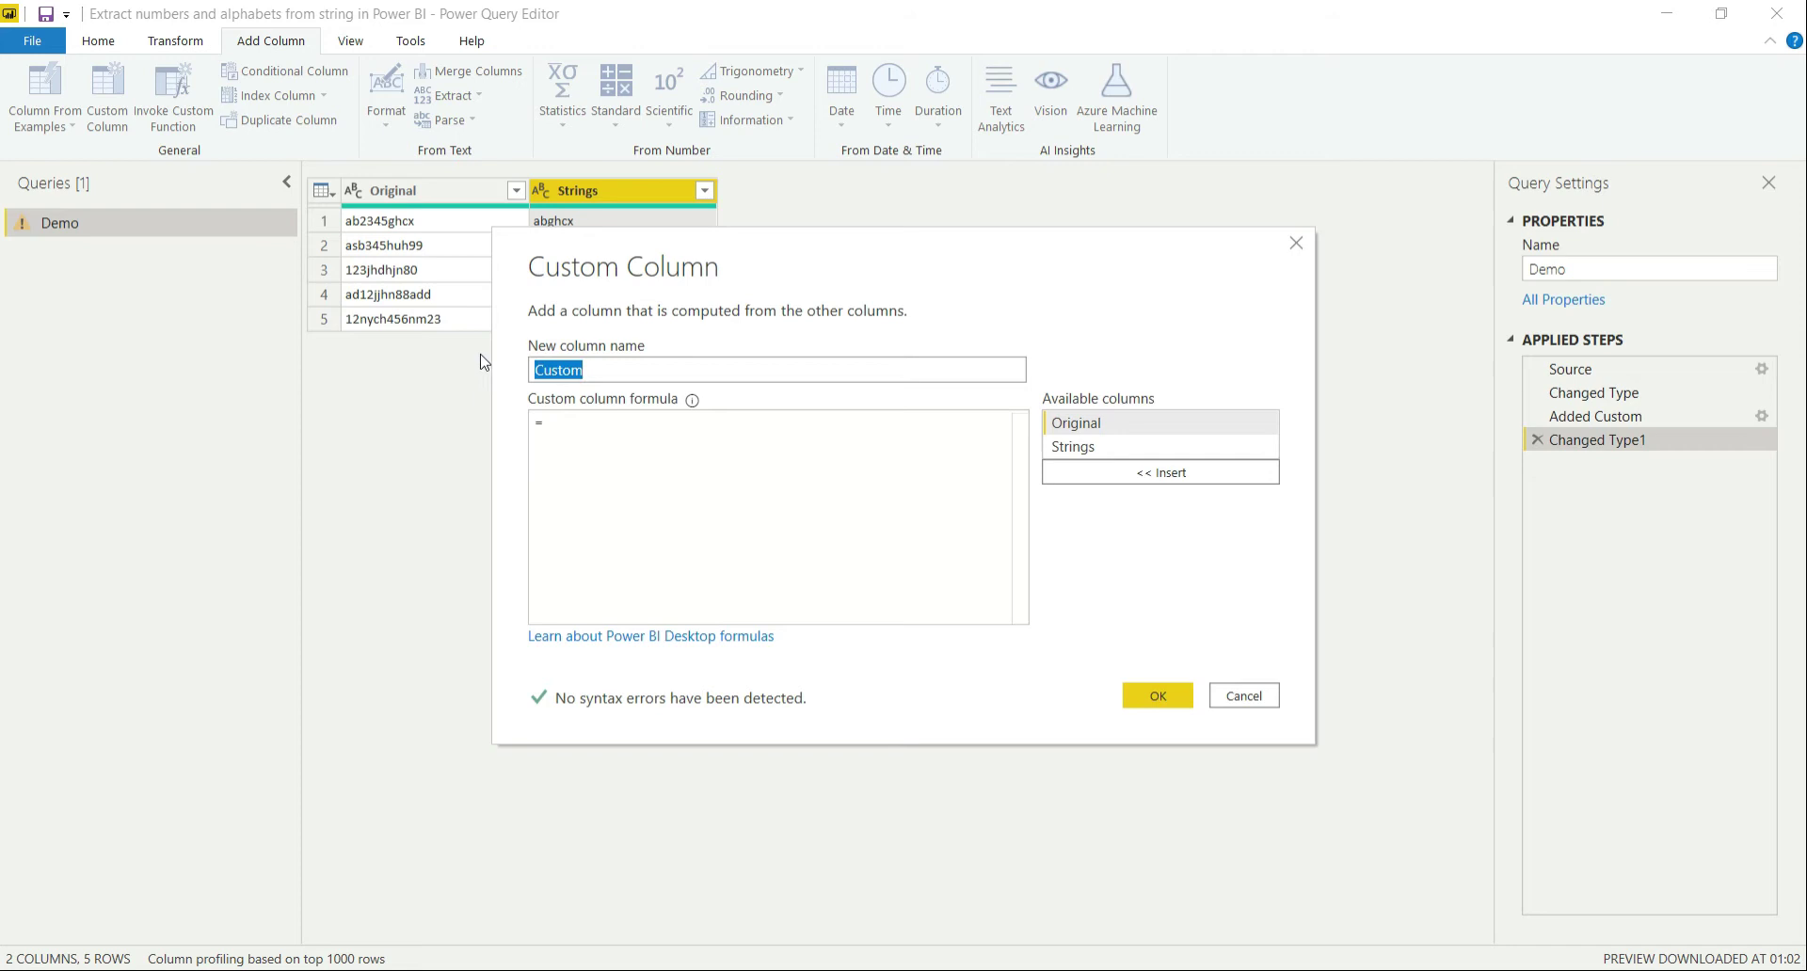
pyautogui.write('Numerical VAlues')
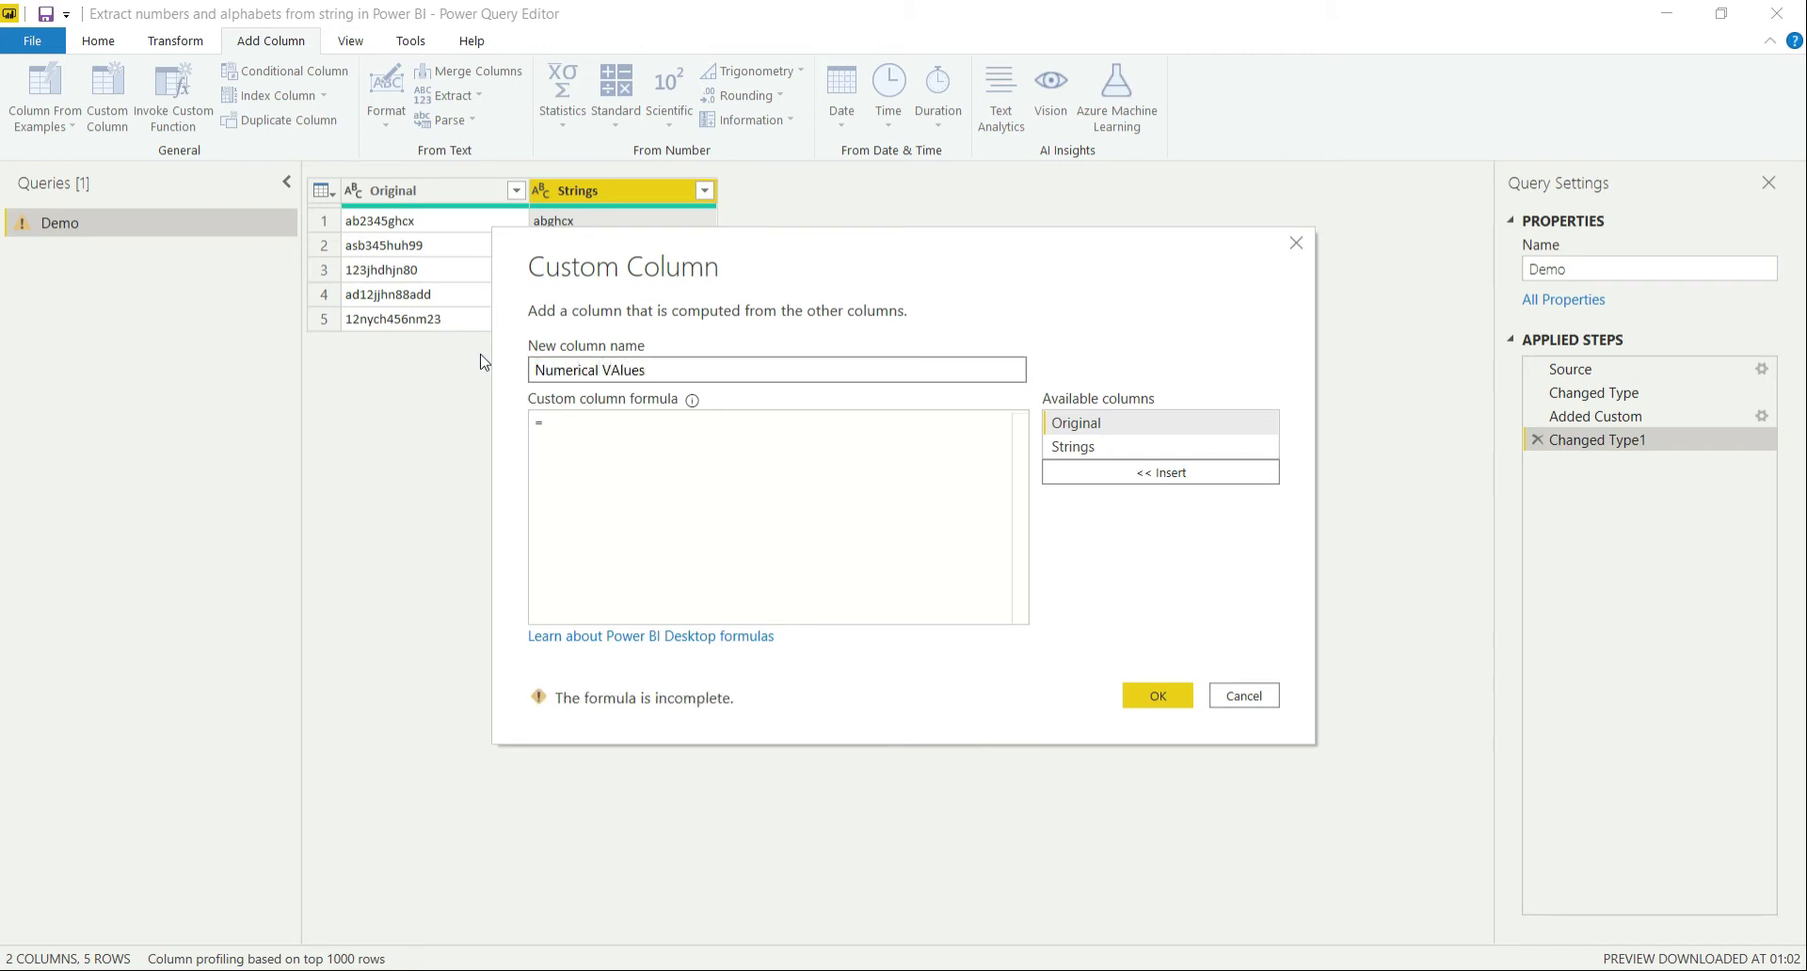
pyautogui.press('BackSpace')
pyautogui.press('BackSpace')
pyautogui.press('BackSpace')
pyautogui.press('BackSpace')
pyautogui.write('a')
pyautogui.press('BackSpace')
pyautogui.press('BackSpace')
pyautogui.write('alues_1')
# Step: Begin the formula as Text.Remove([Original], with the Original column inserted
pyautogui.click(592, 430)
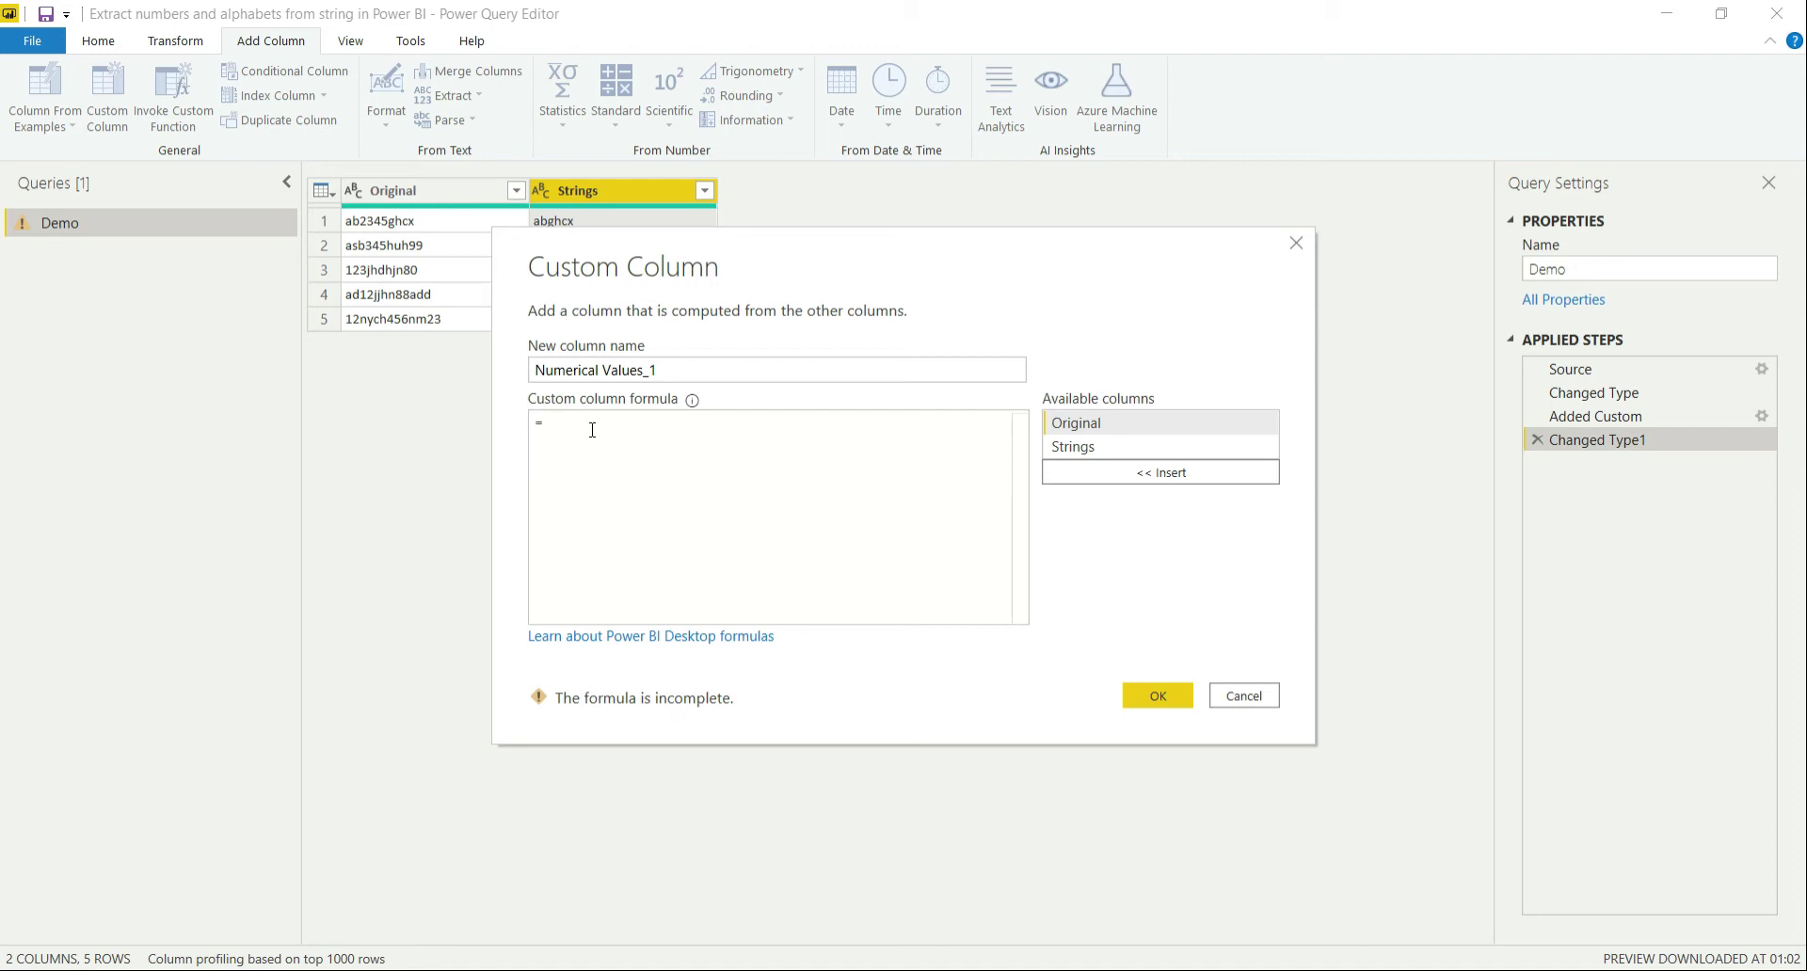
pyautogui.write('Tx')
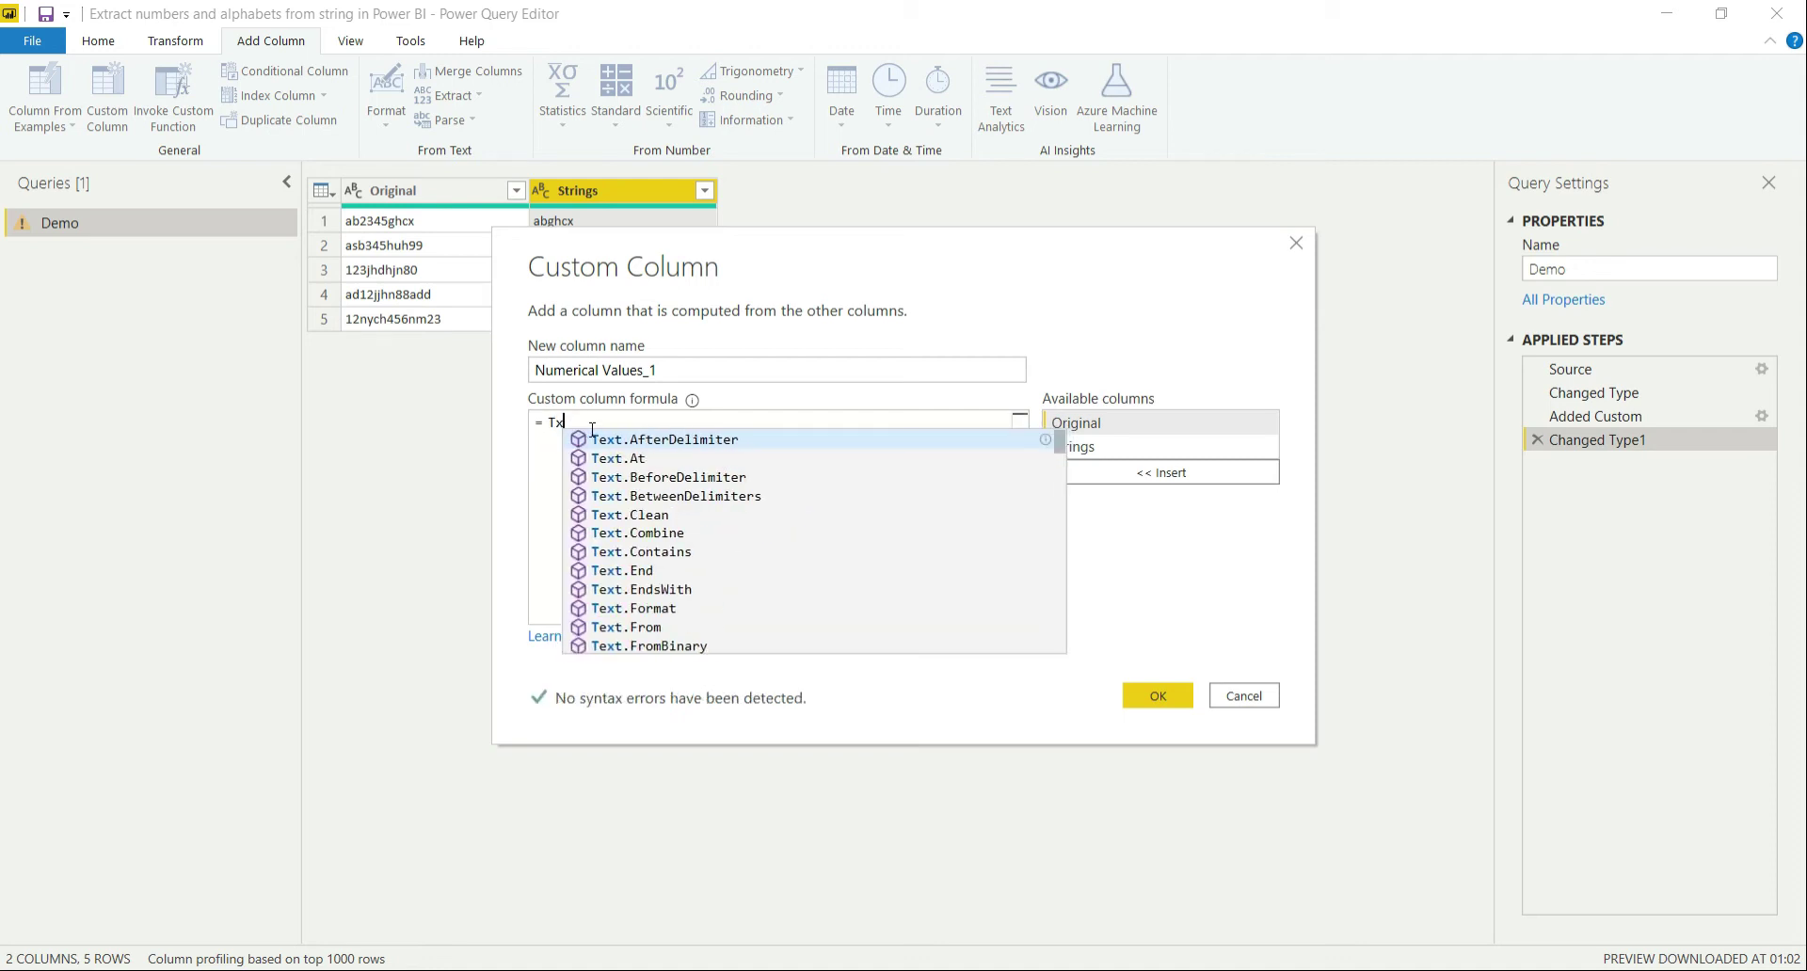
pyautogui.press('BackSpace')
pyautogui.write('ext.Re')
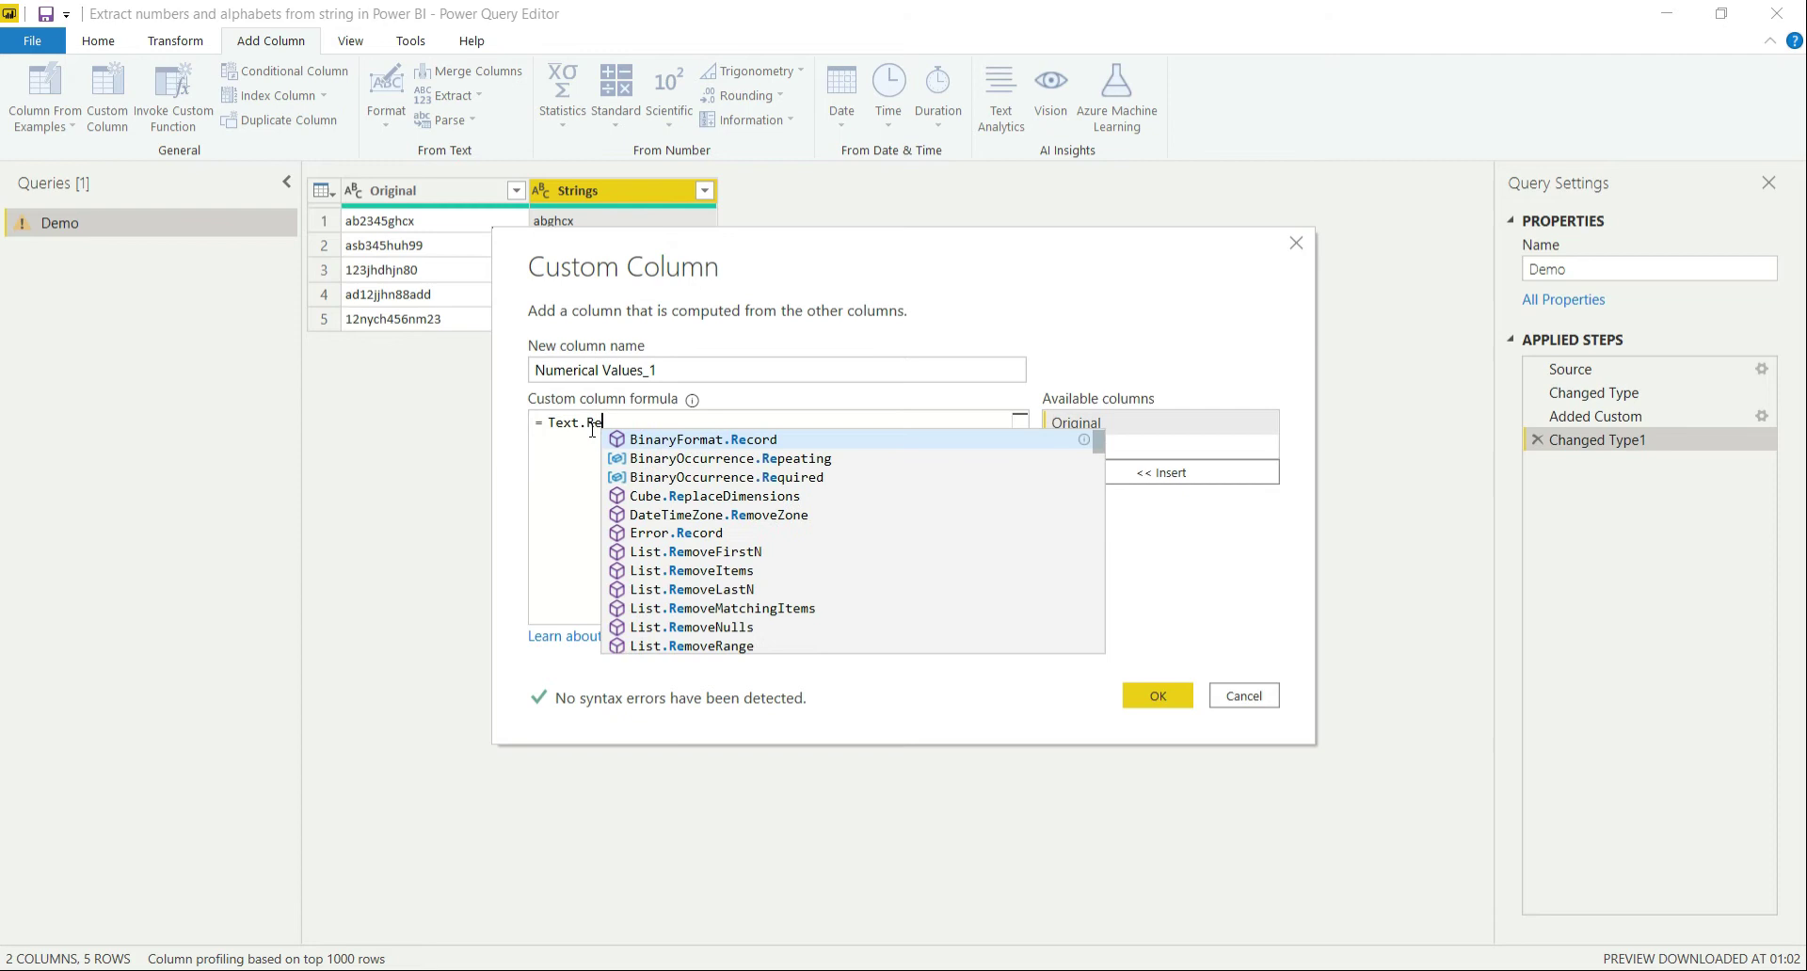
pyautogui.write('move')
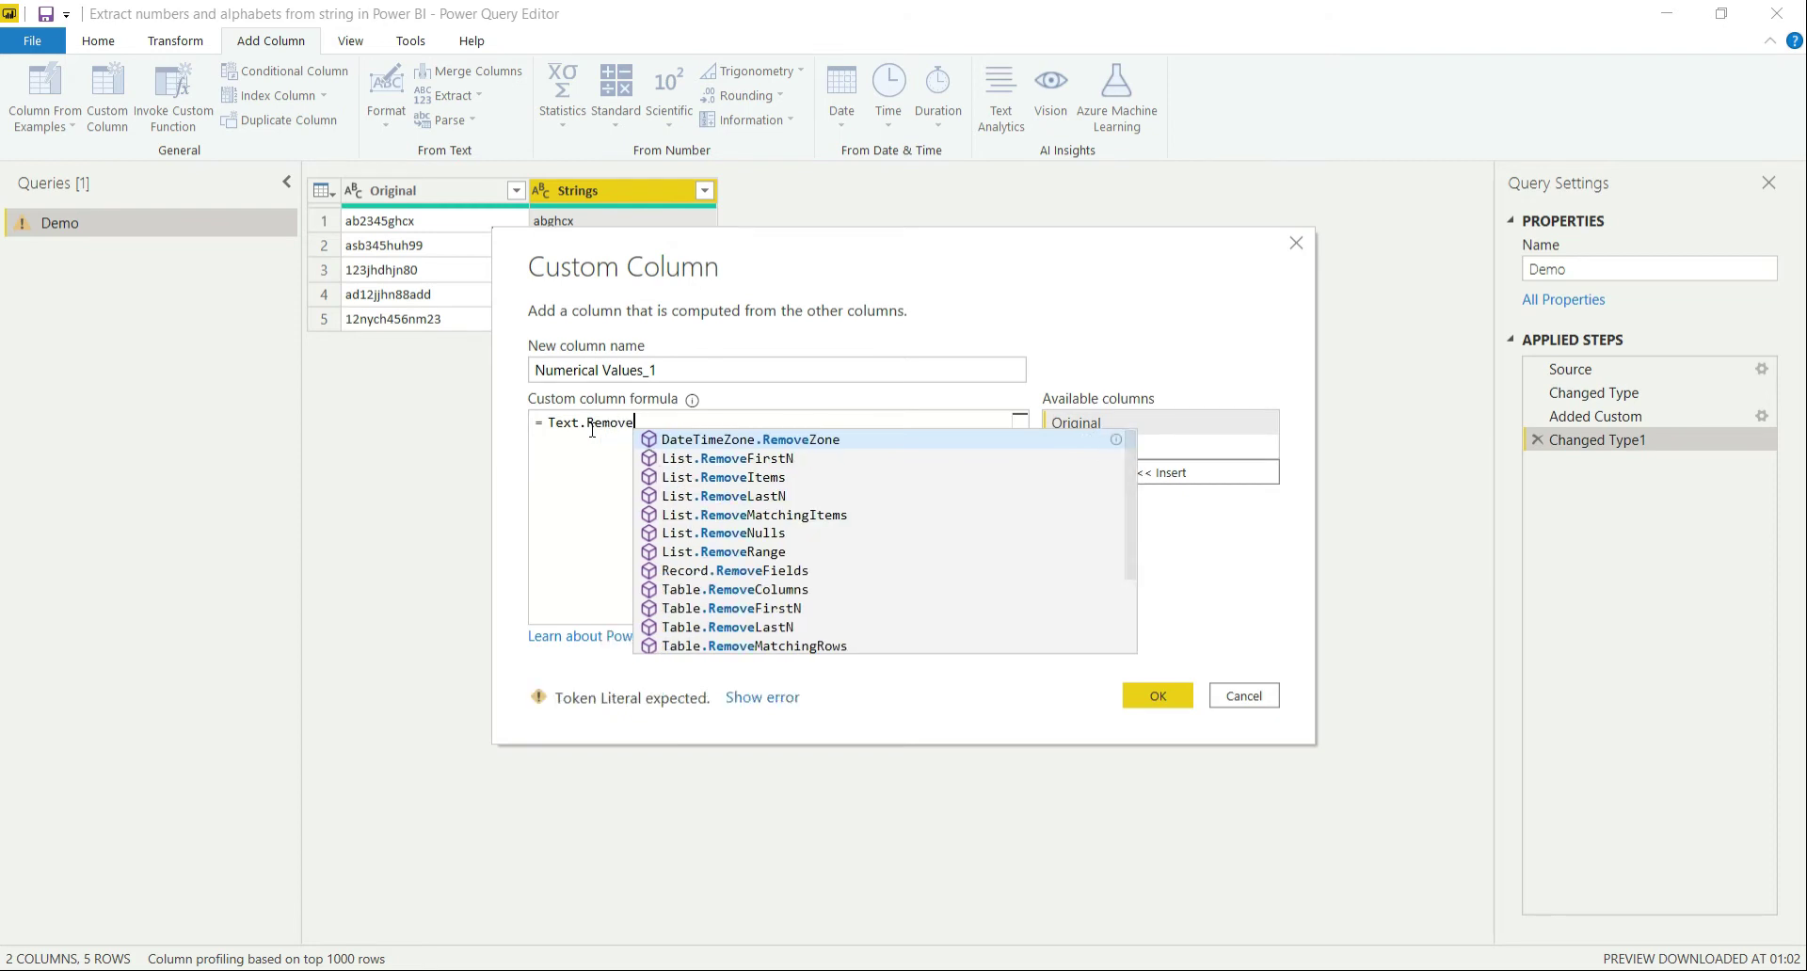
pyautogui.write('()')
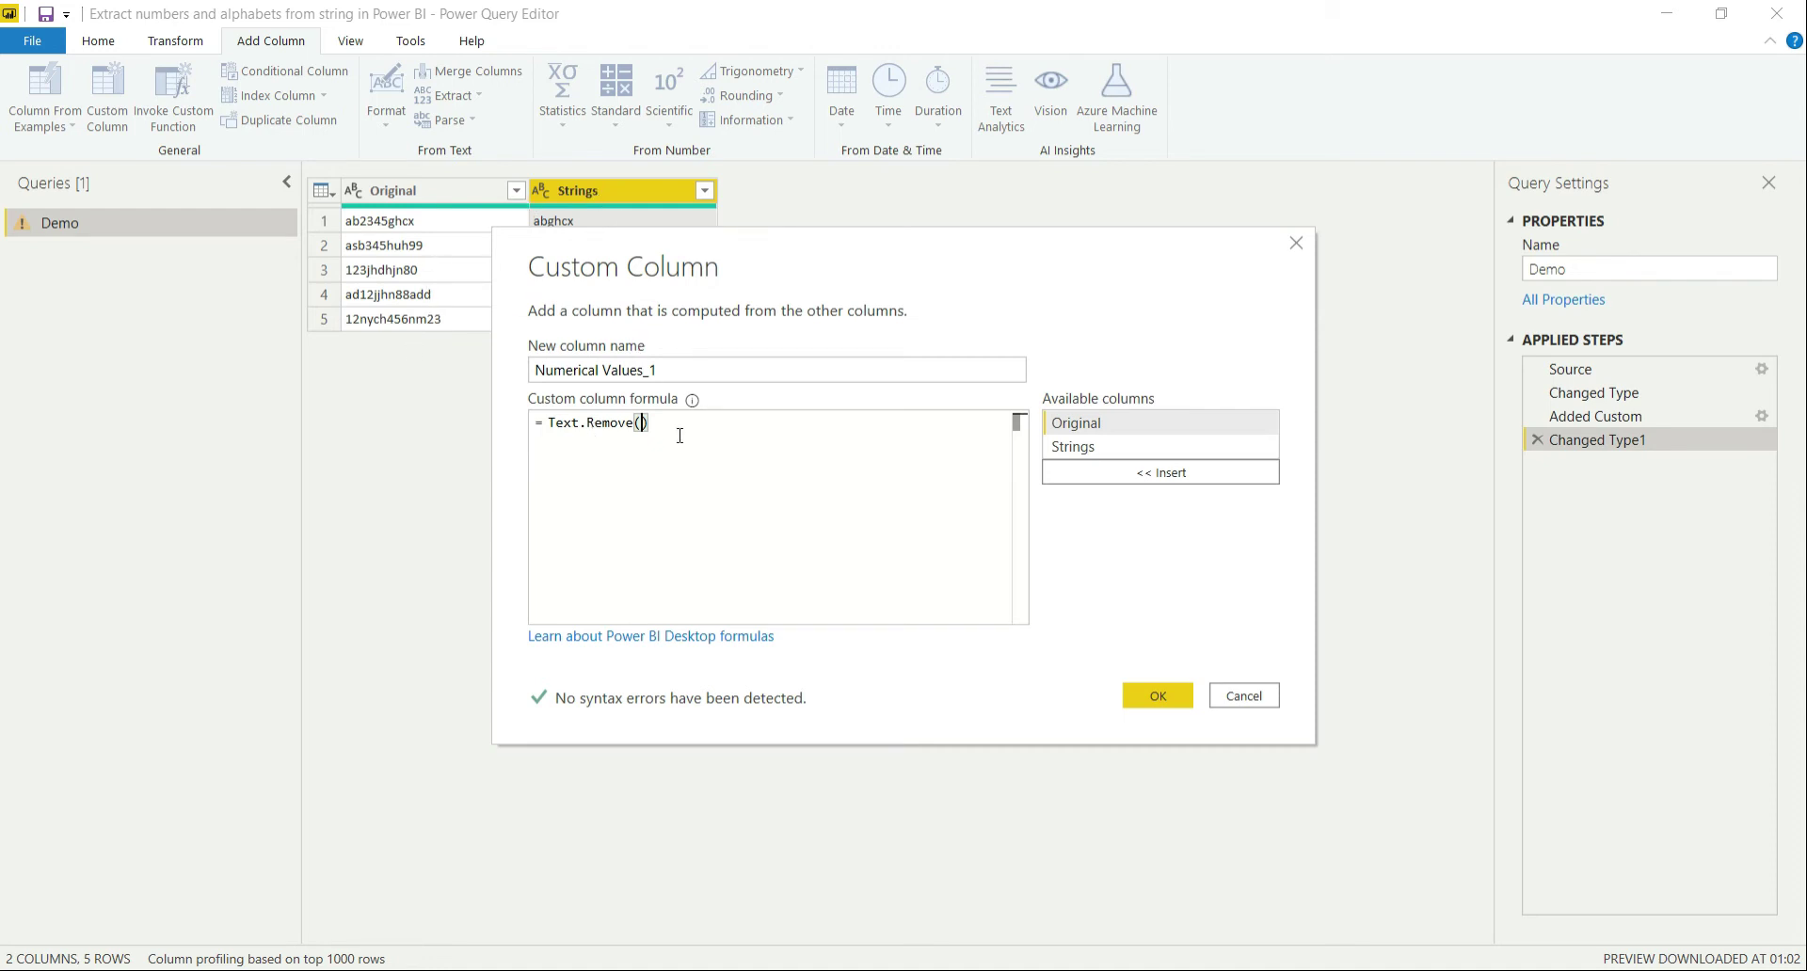
pyautogui.click(1118, 423)
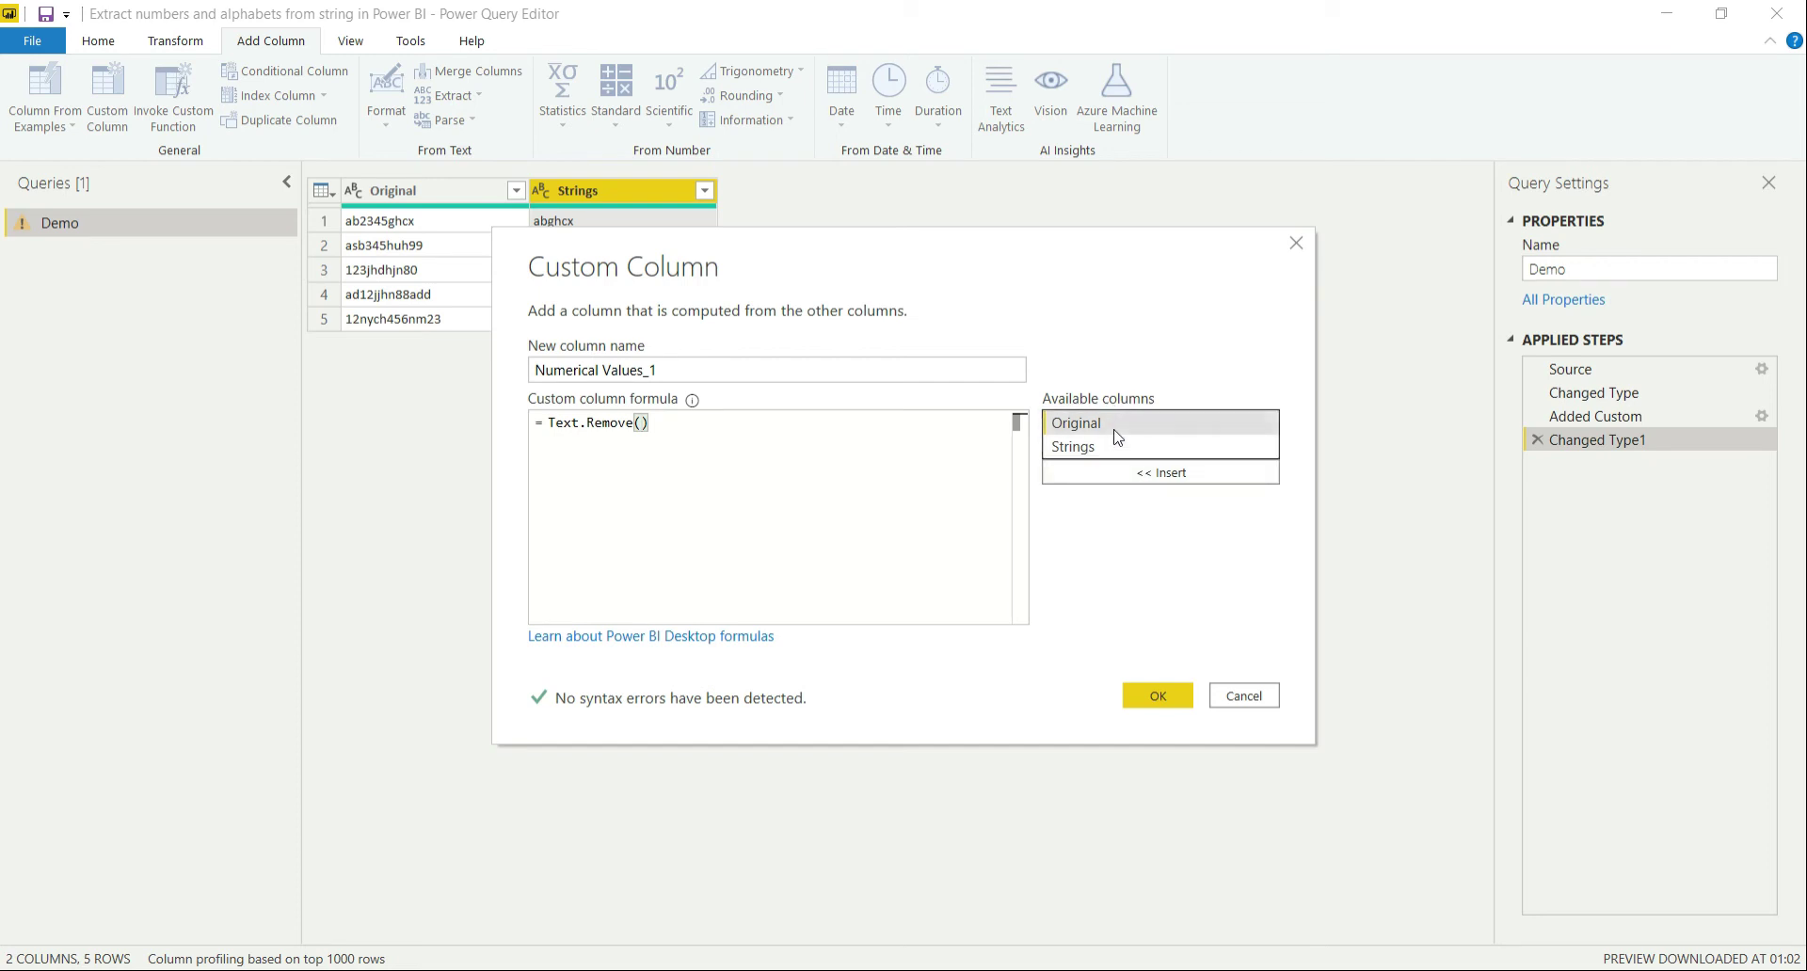
pyautogui.click(1127, 484)
pyautogui.write(',')
pyautogui.press('Return')
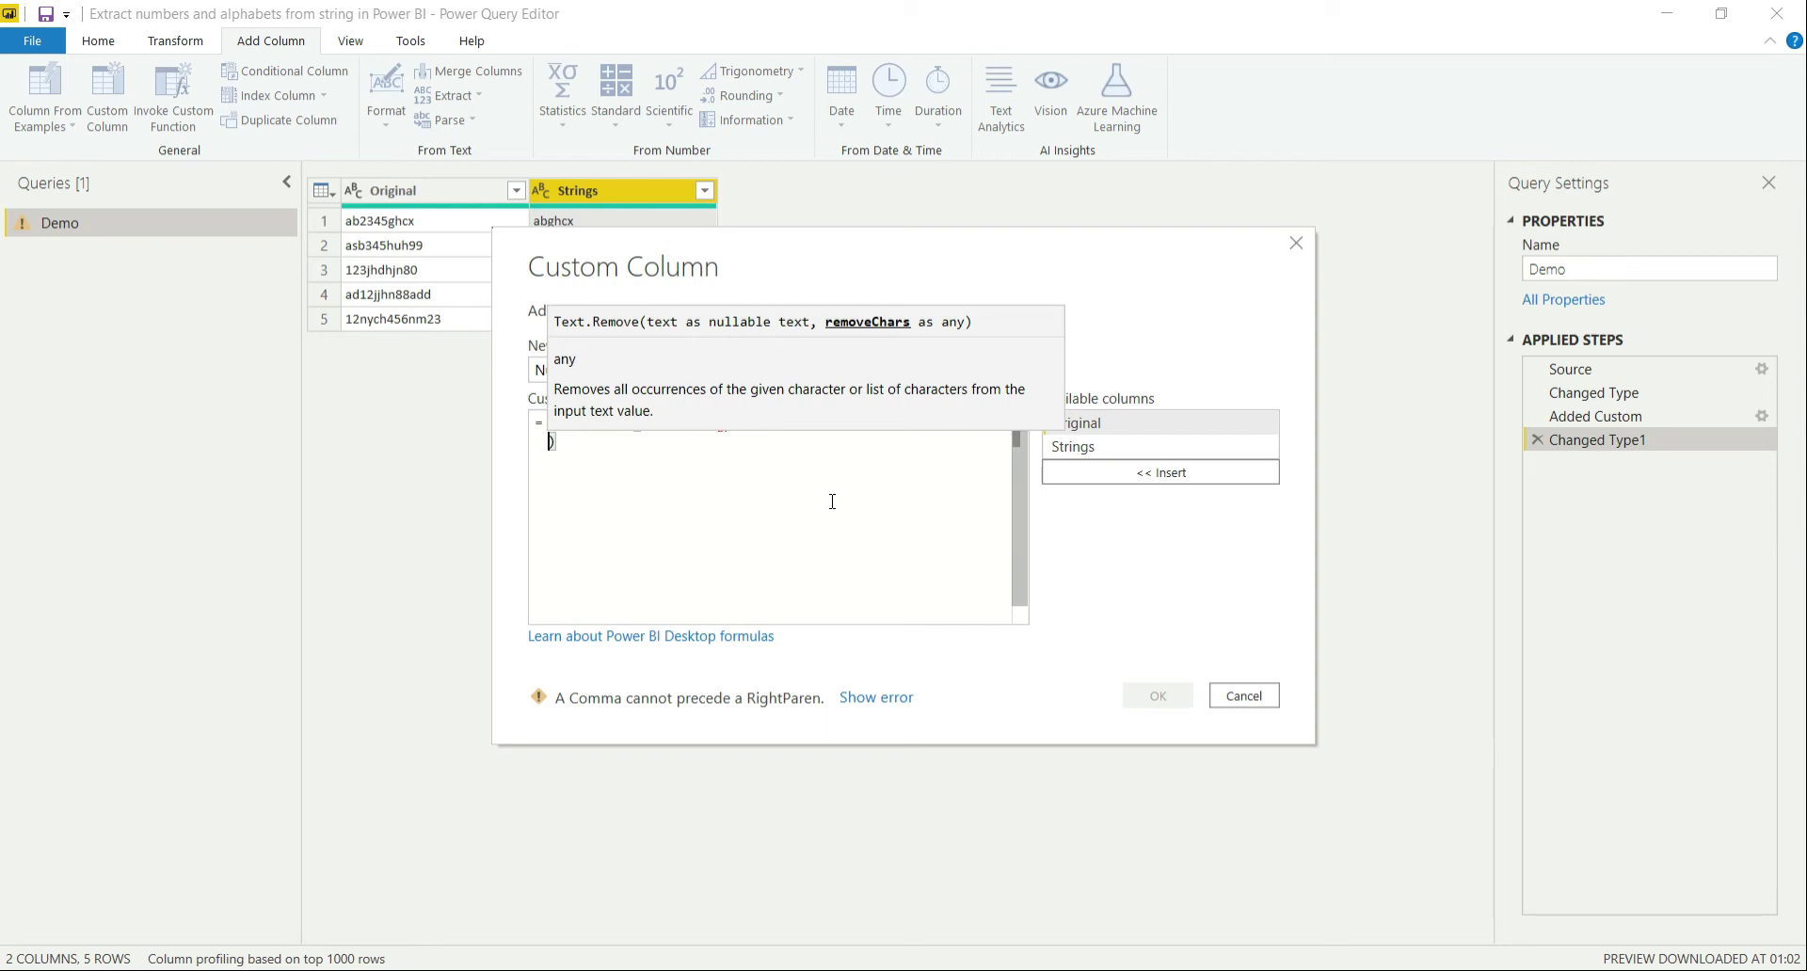
# Step: Add Text.ToList as the second argument, pasting the digit-removal expression inside it
pyautogui.write('To.')
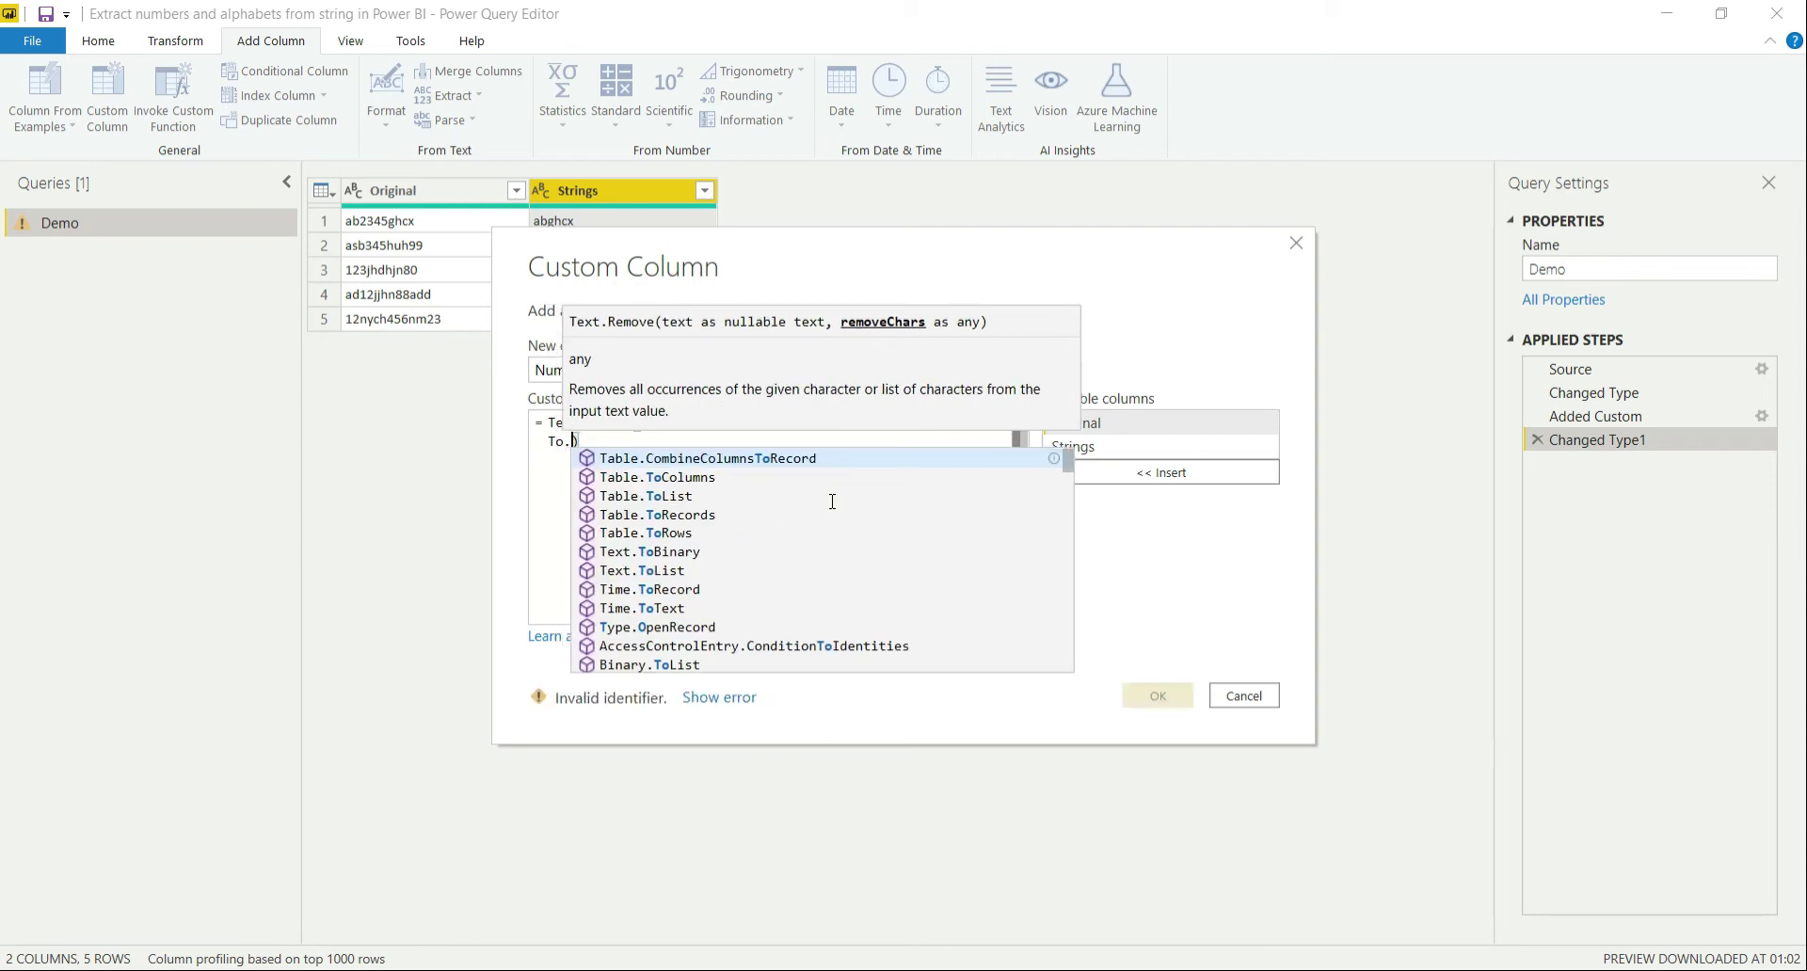
pyautogui.write('List')
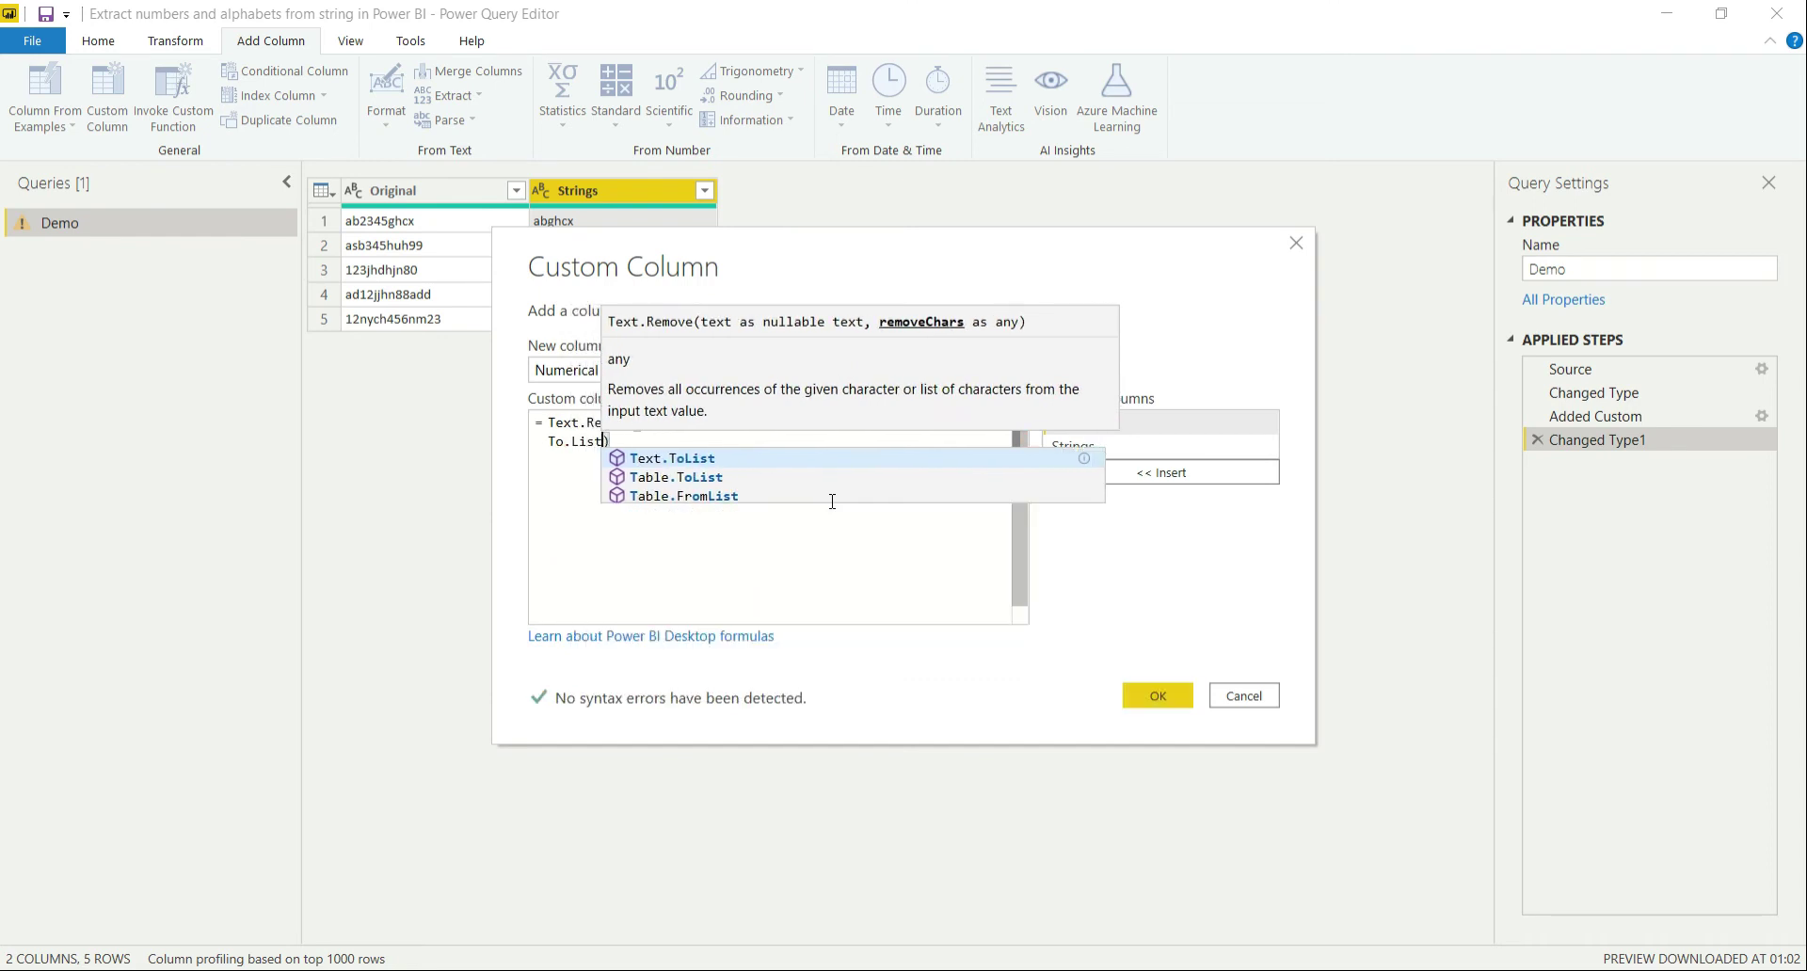
pyautogui.click(734, 459)
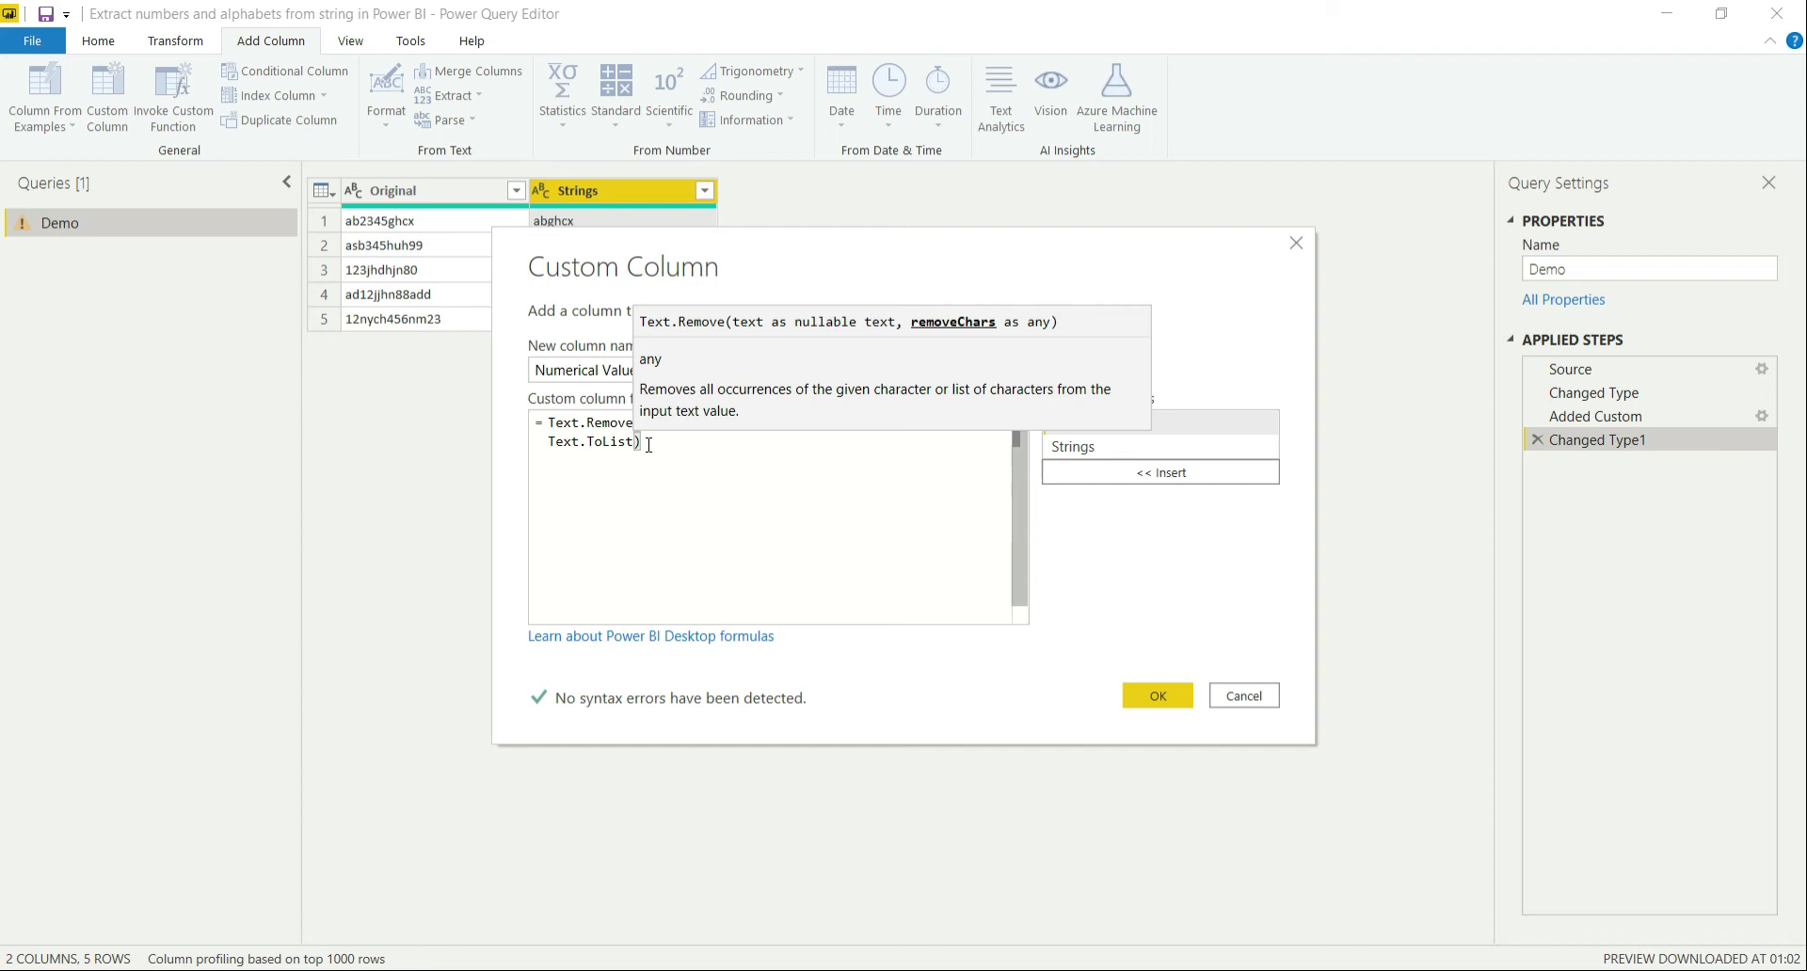
pyautogui.write('[')
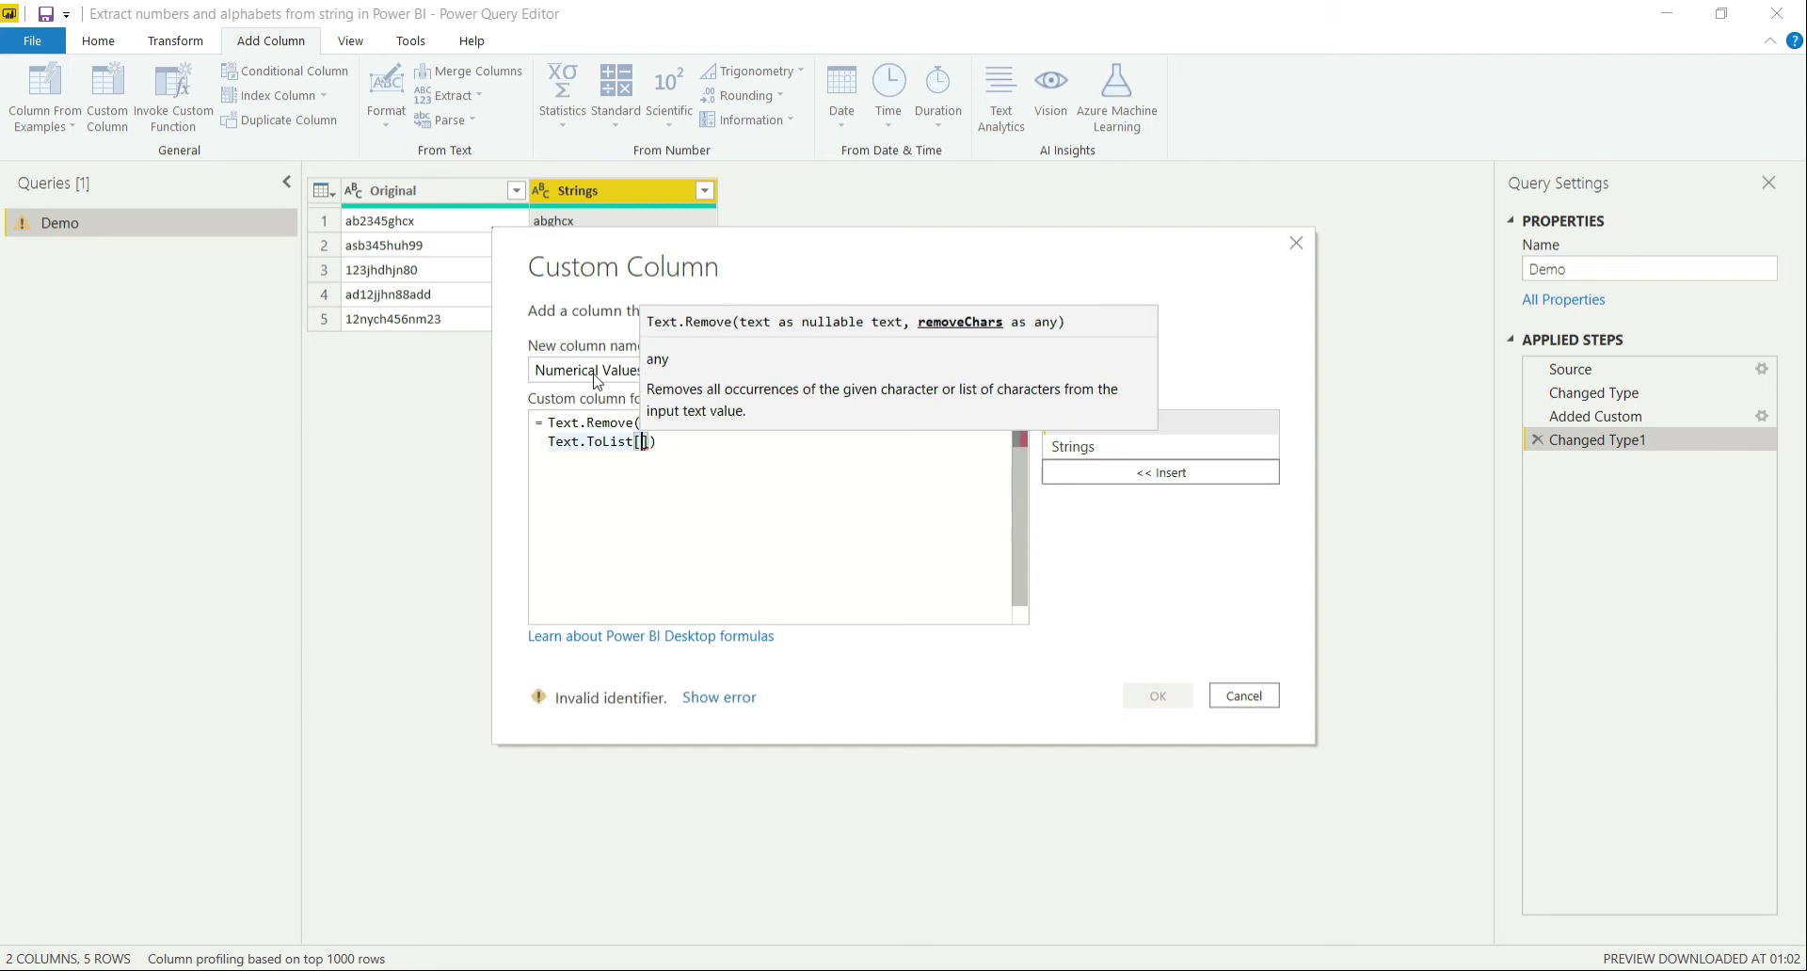
pyautogui.press('Right')
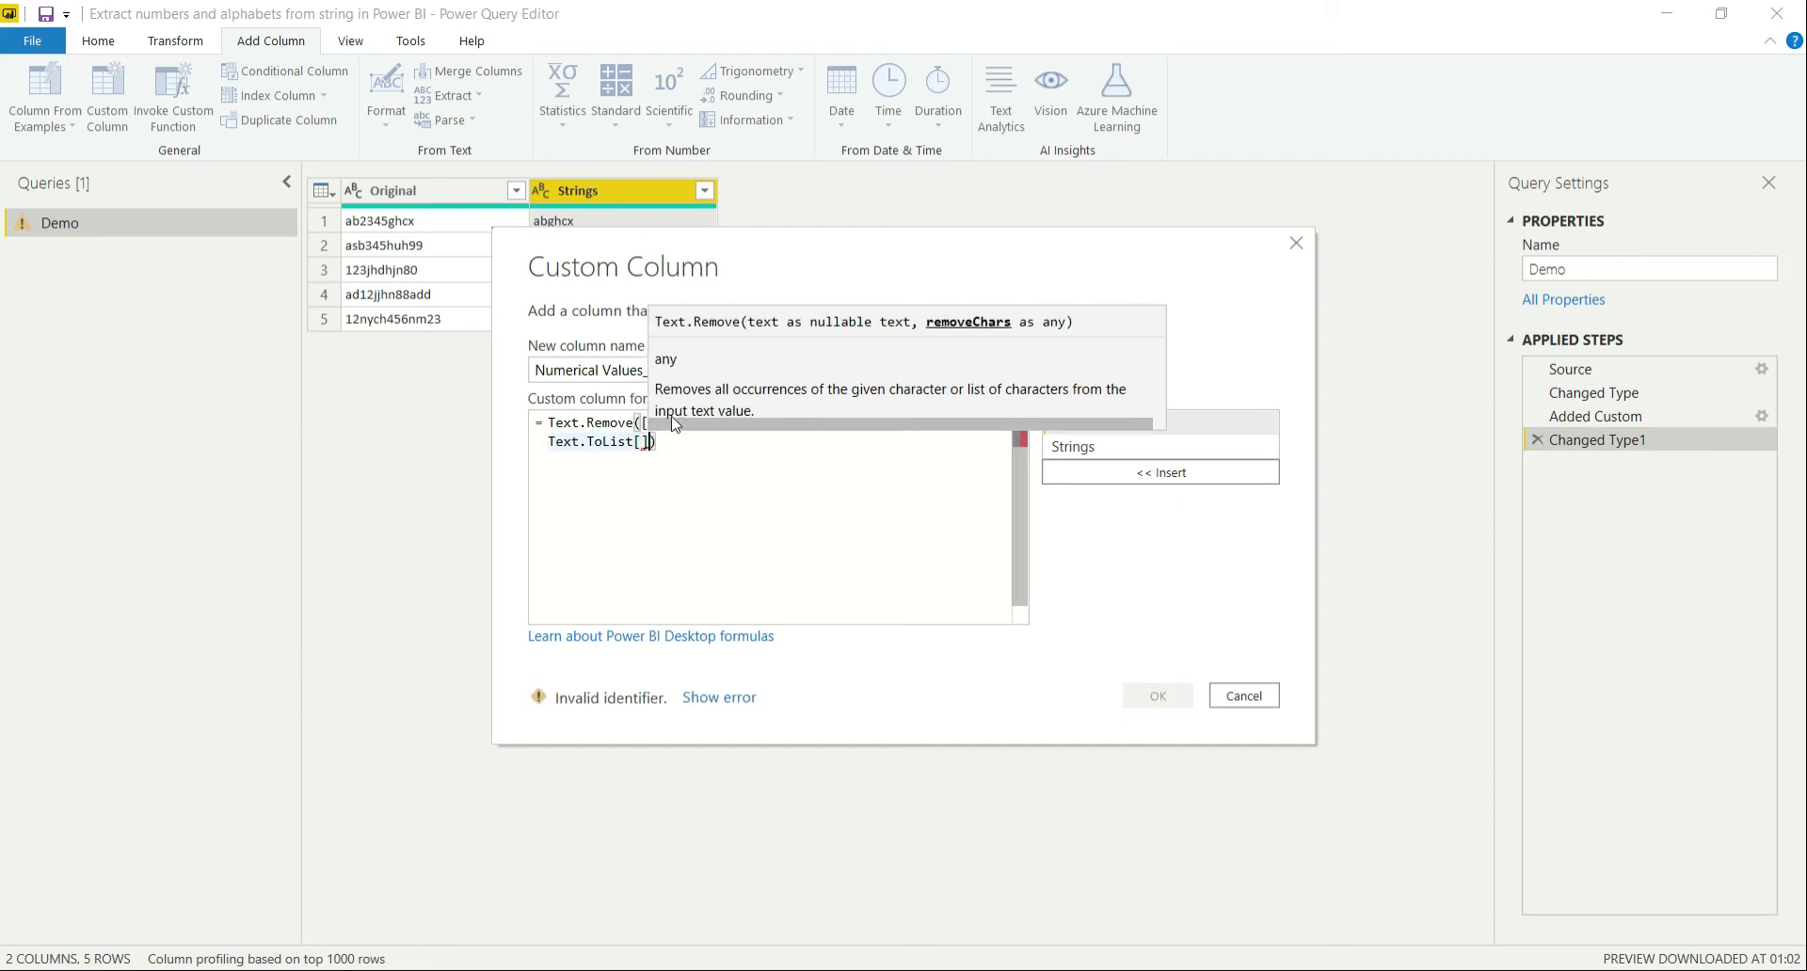
pyautogui.press('BackSpace')
pyautogui.press('BackSpace')
pyautogui.write('(')
pyautogui.press('BackSpace')
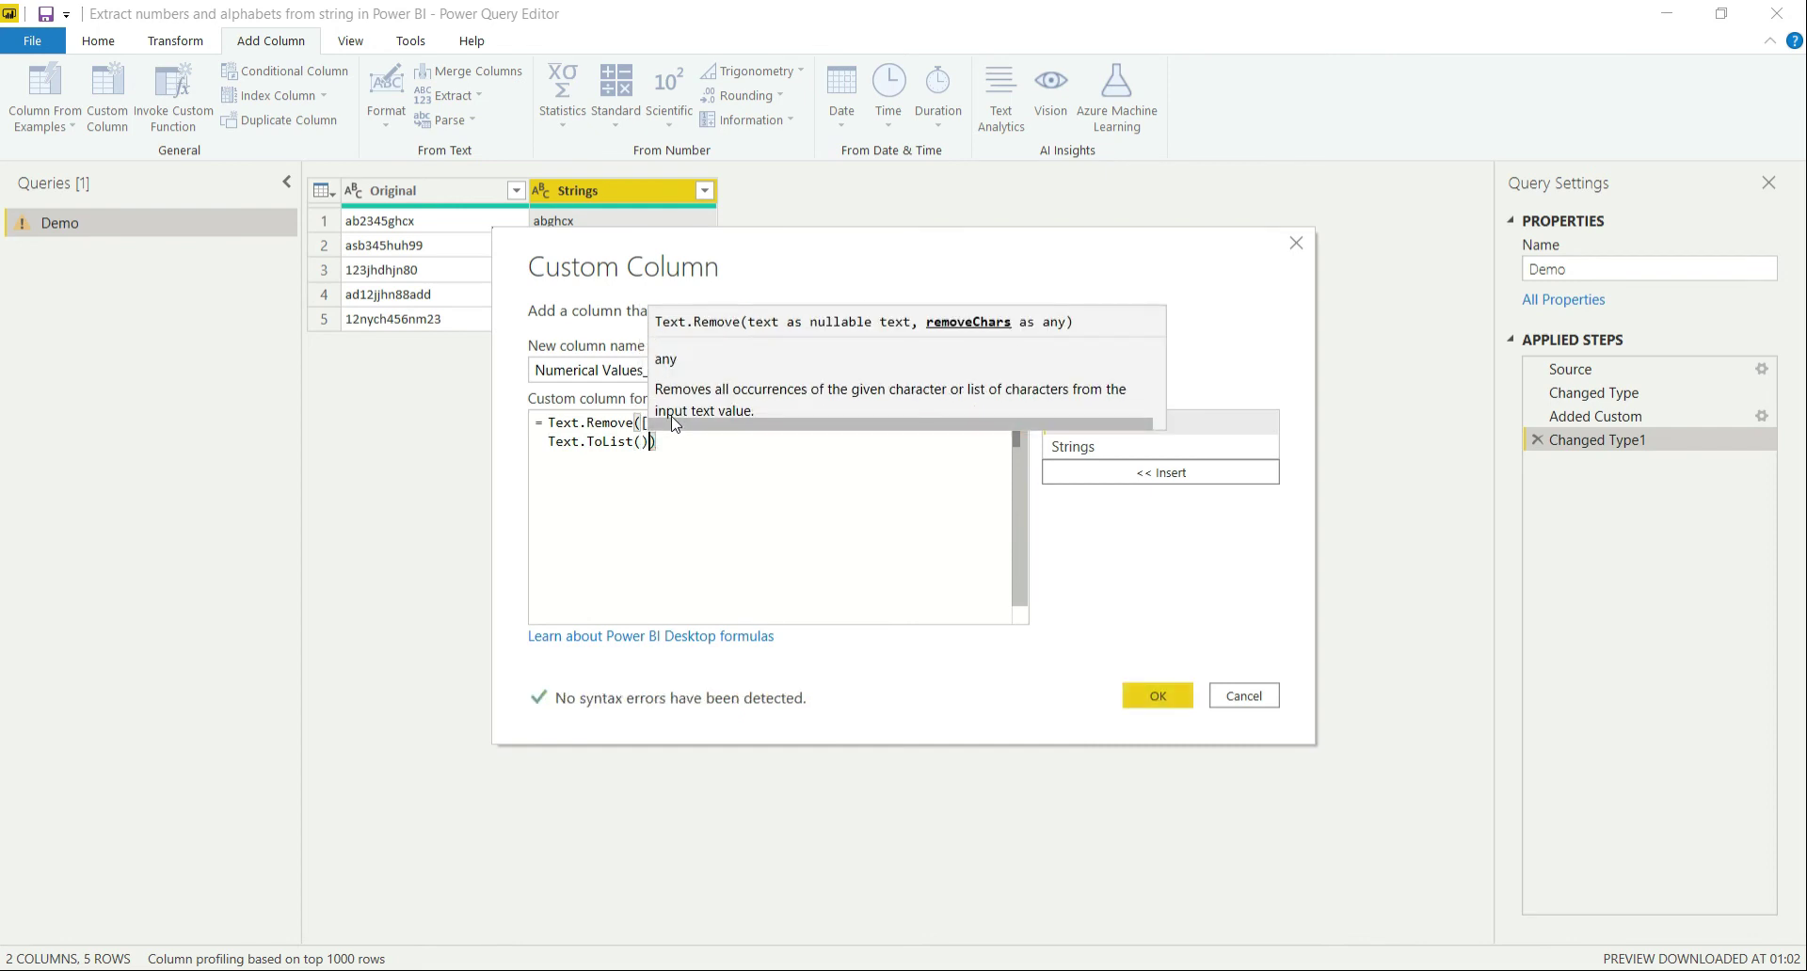
pyautogui.write('(')
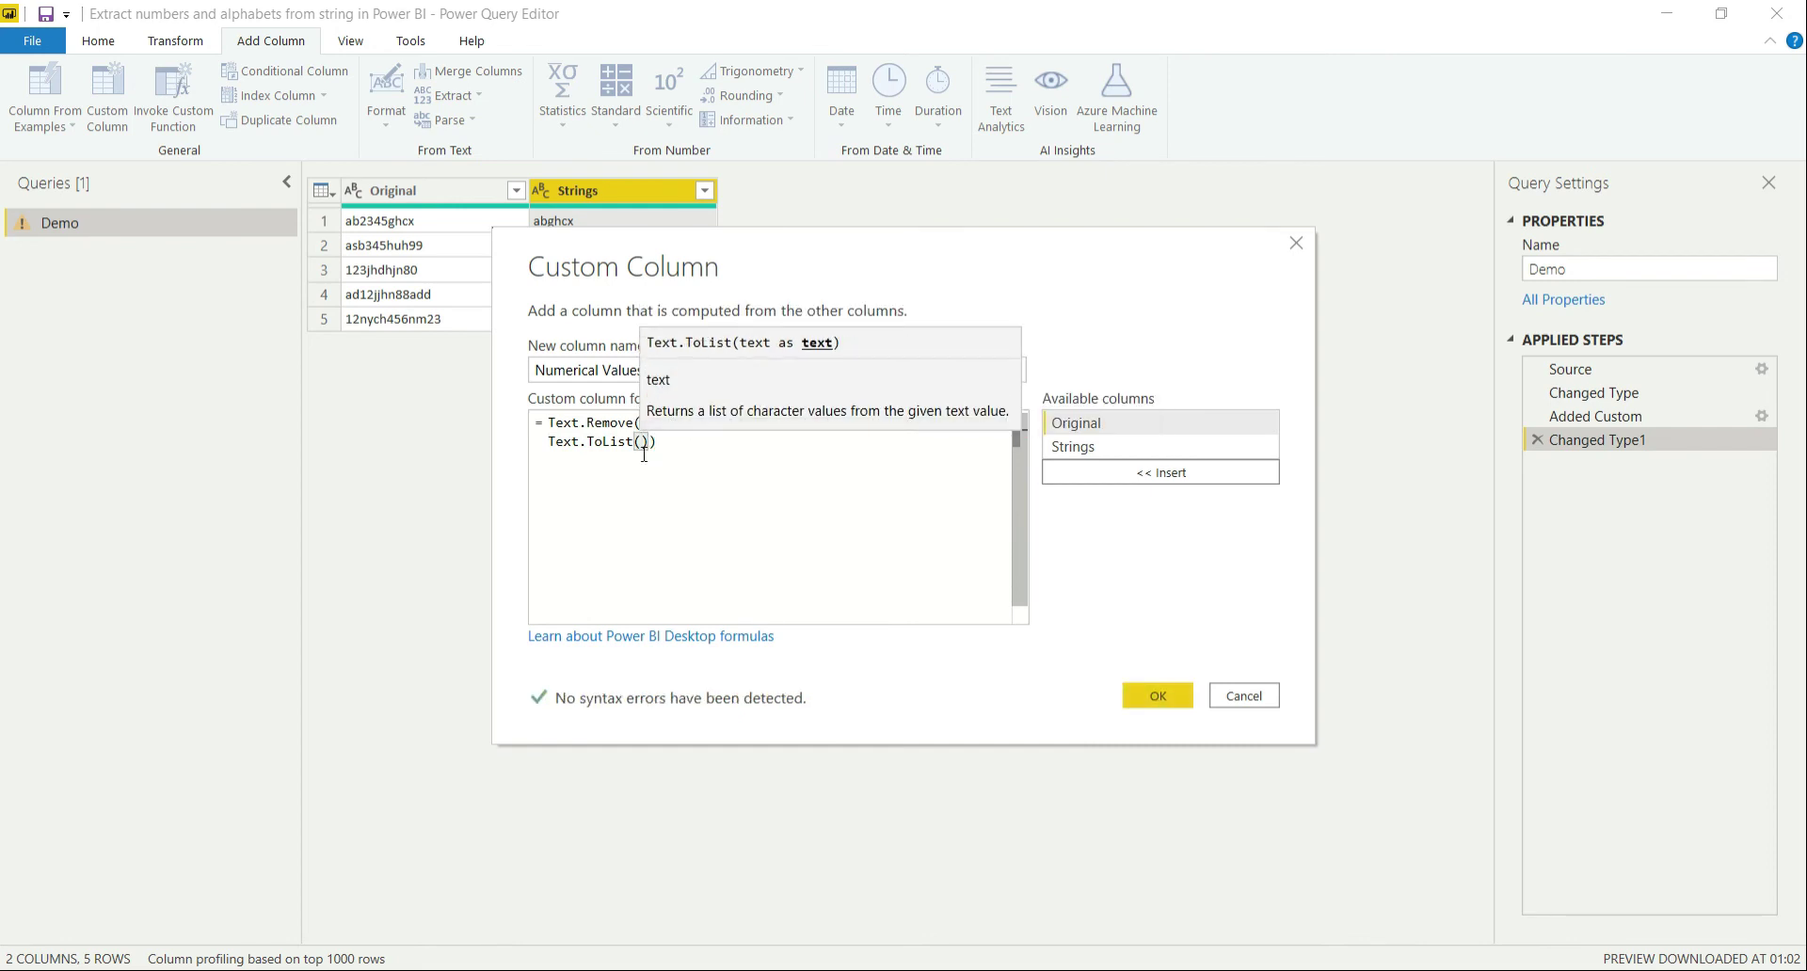
pyautogui.write('Text.Remove([Original],{"0".."9"})')
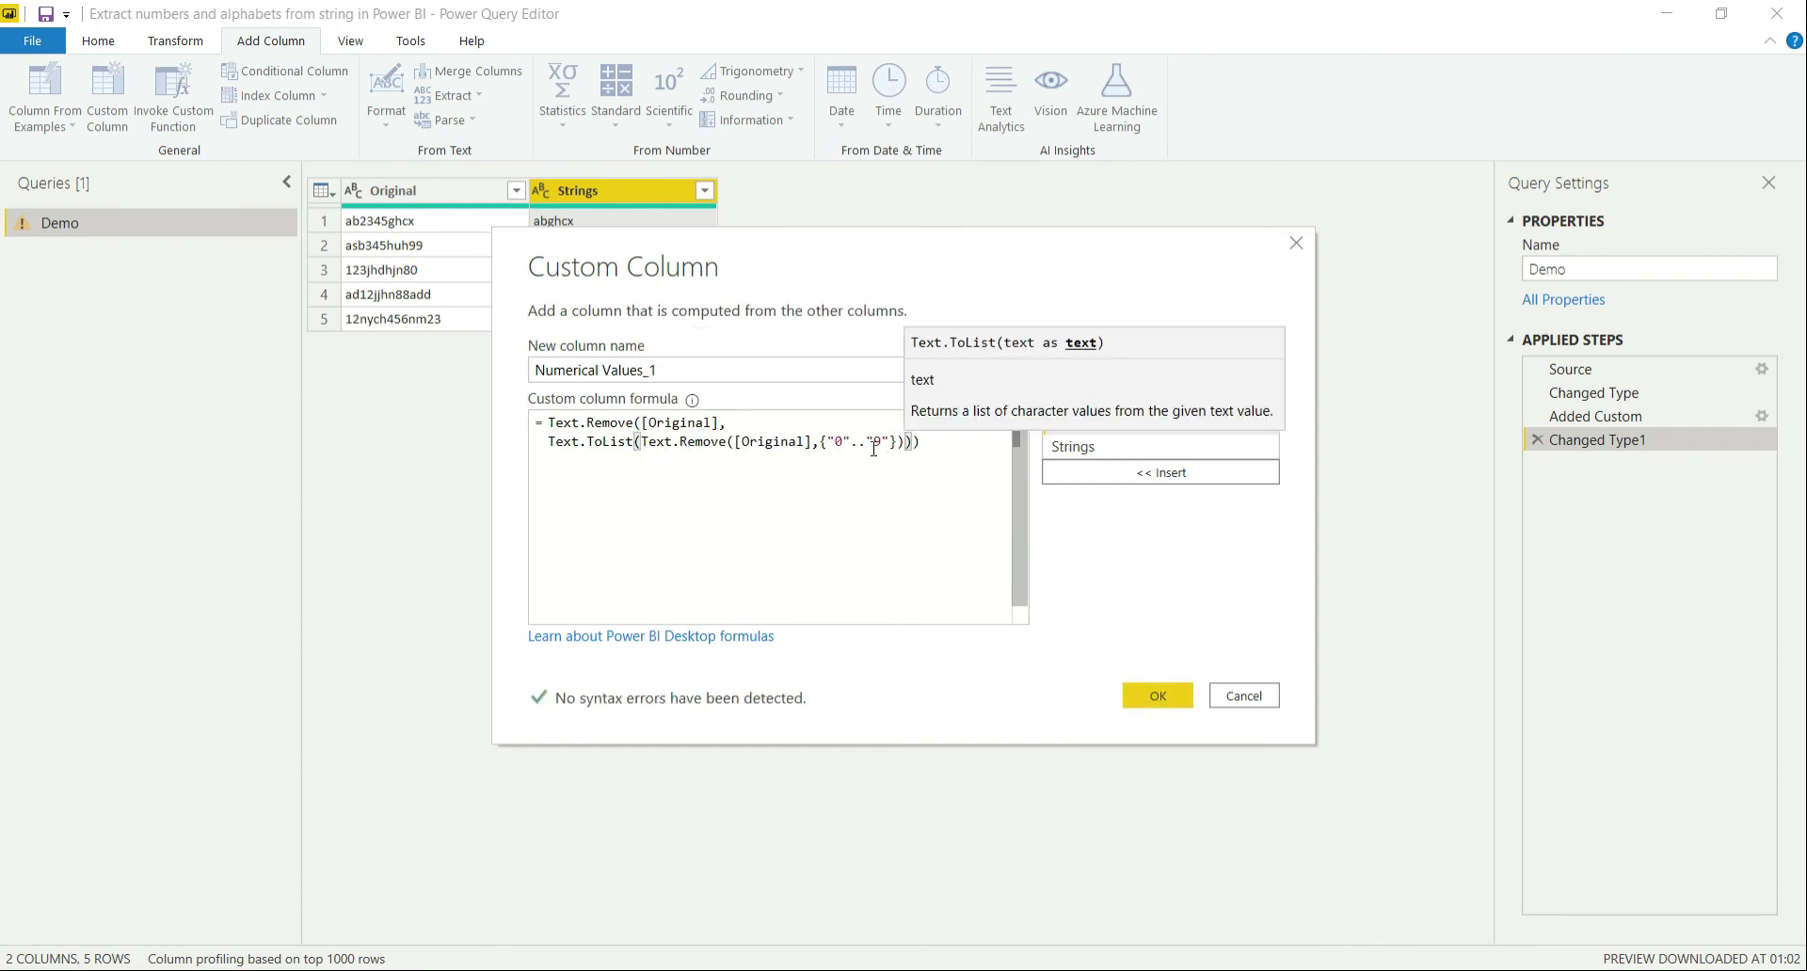
# Step: Close the Text.ToList parentheses, review the nested expression, and create Numerical Values_1
pyautogui.moveTo(641, 445); pyautogui.dragTo(919, 444)
pyautogui.click(983, 448)
pyautogui.write(')')
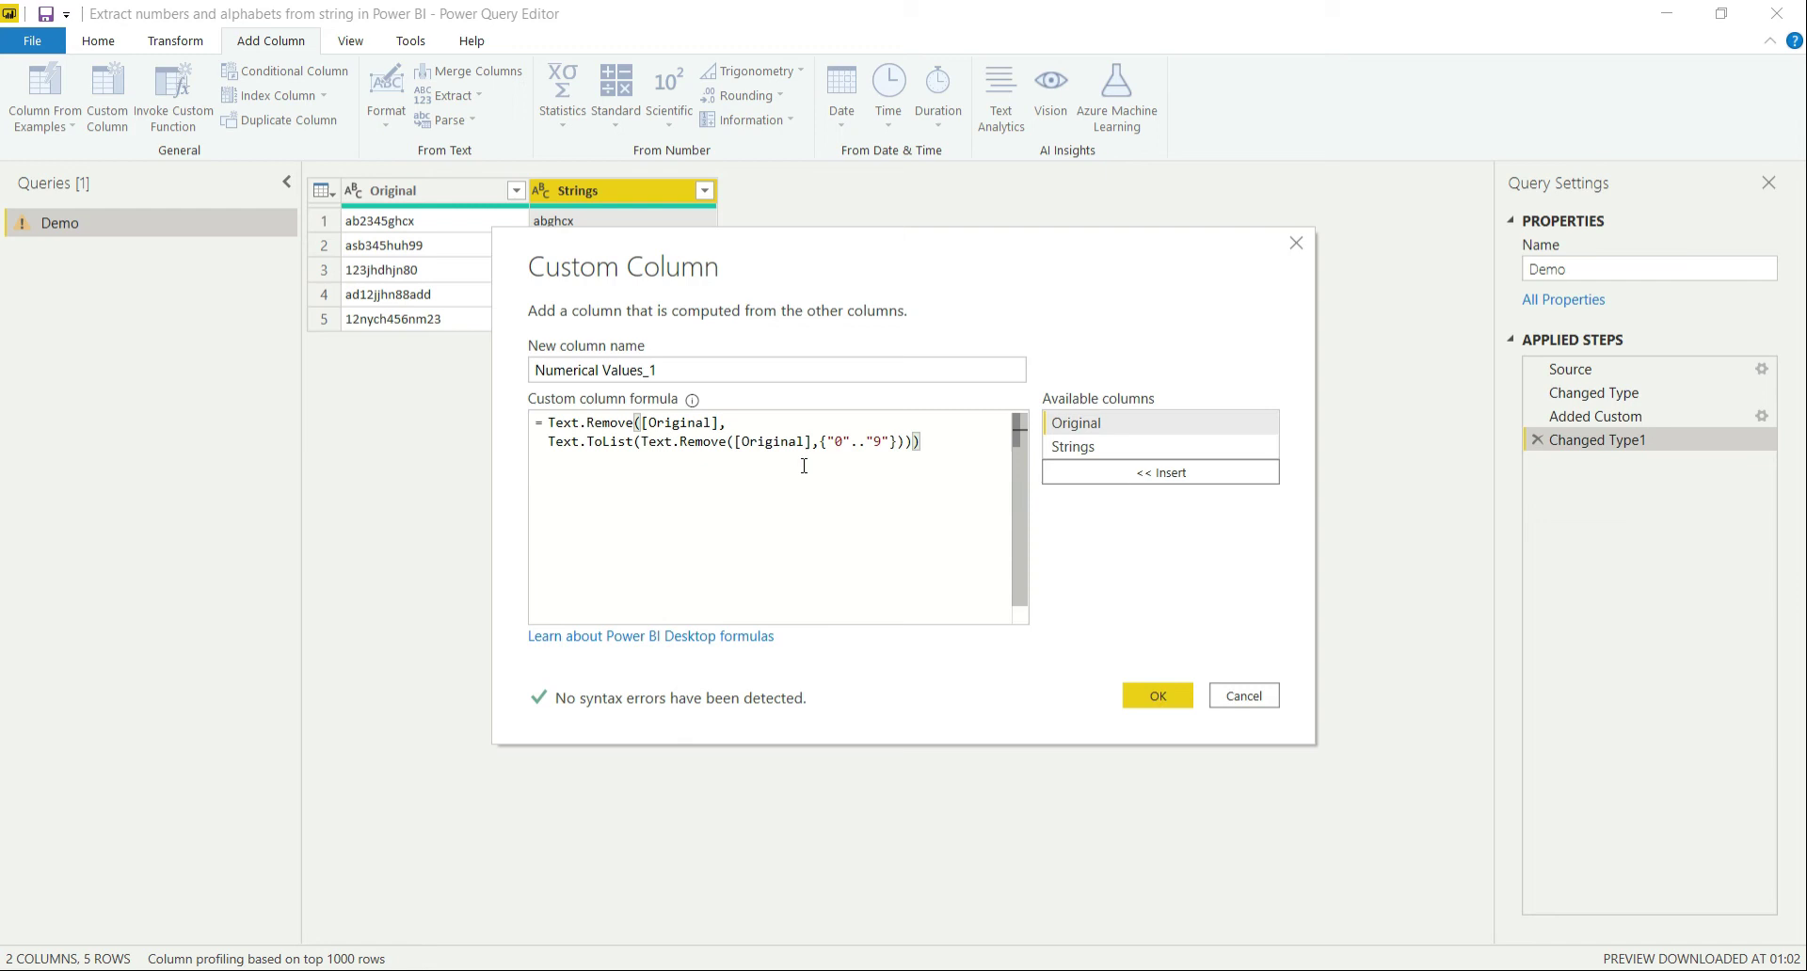
pyautogui.moveTo(640, 442); pyautogui.dragTo(906, 441)
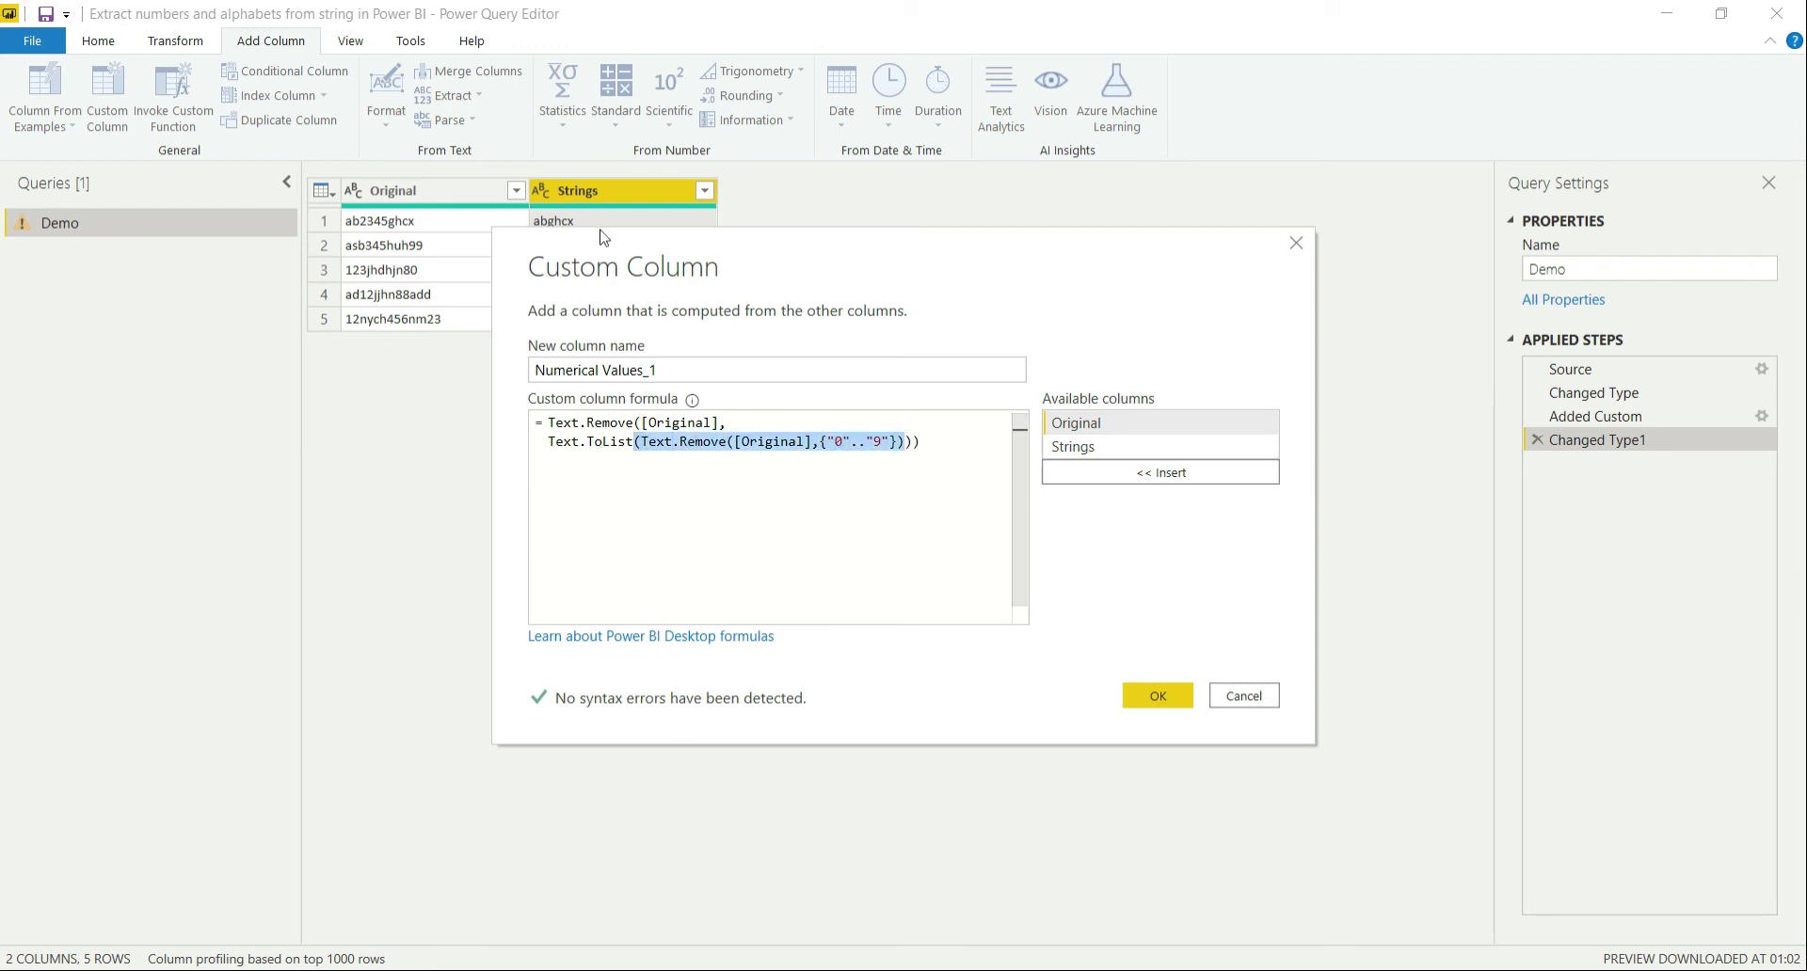
pyautogui.moveTo(606, 242); pyautogui.dragTo(630, 436)
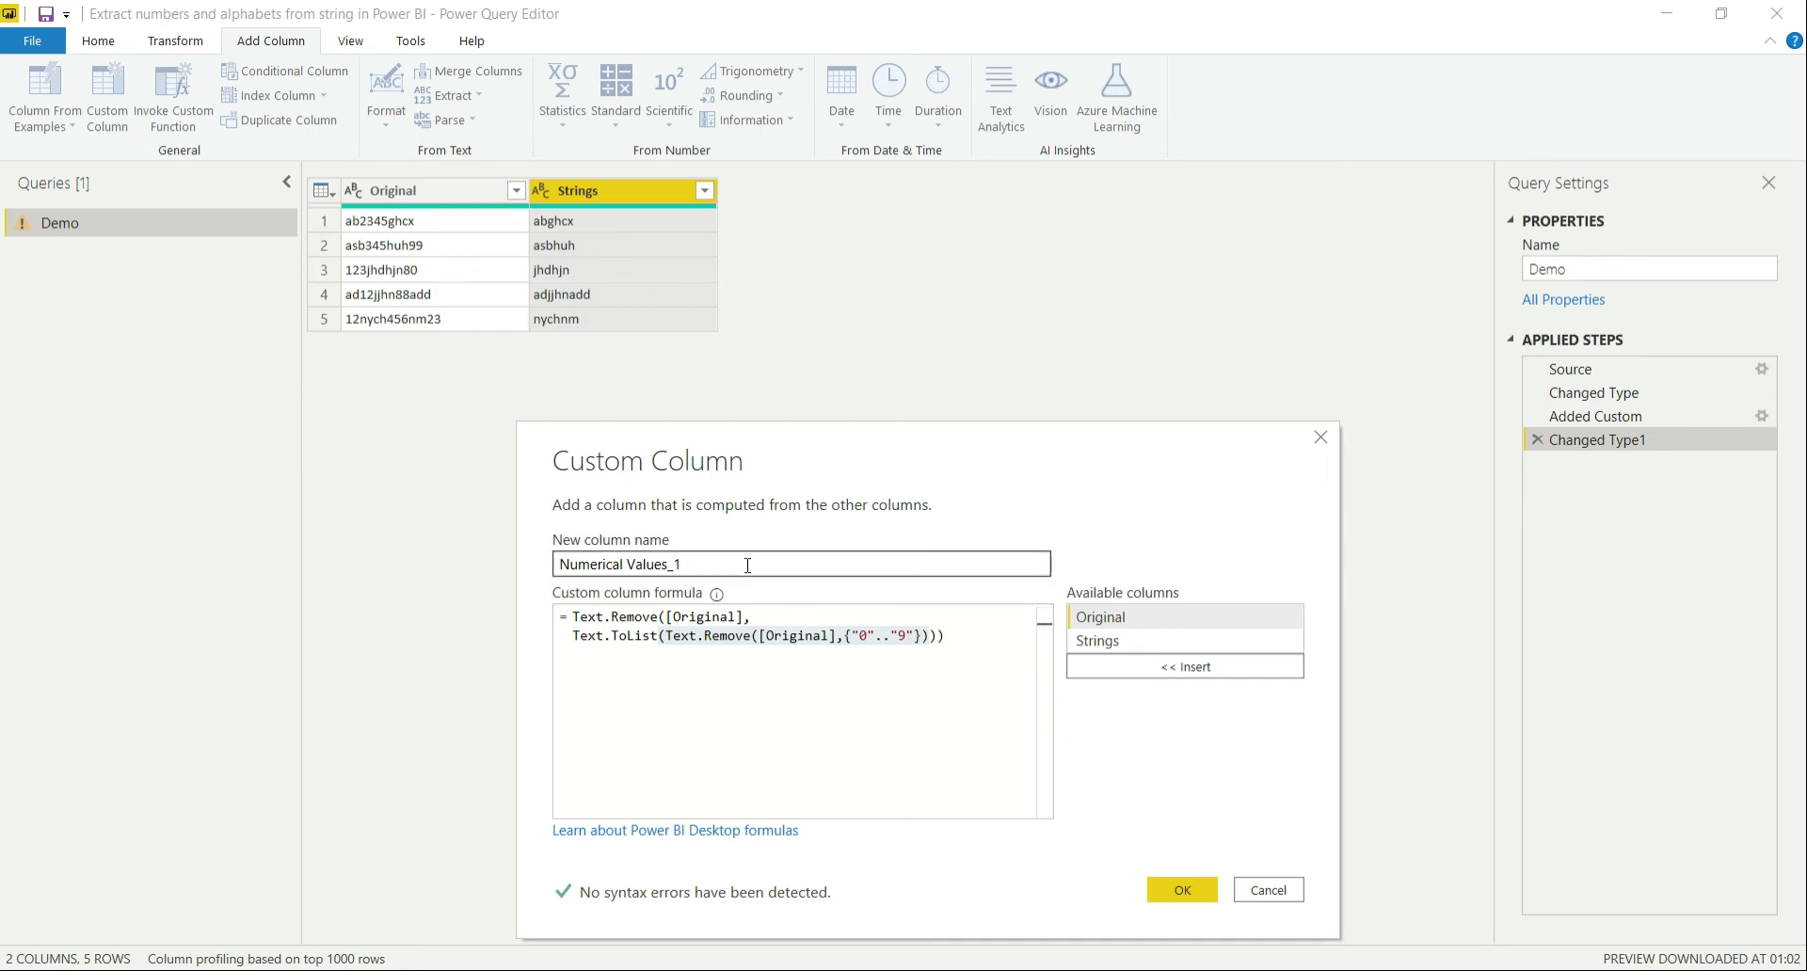
pyautogui.click(1182, 892)
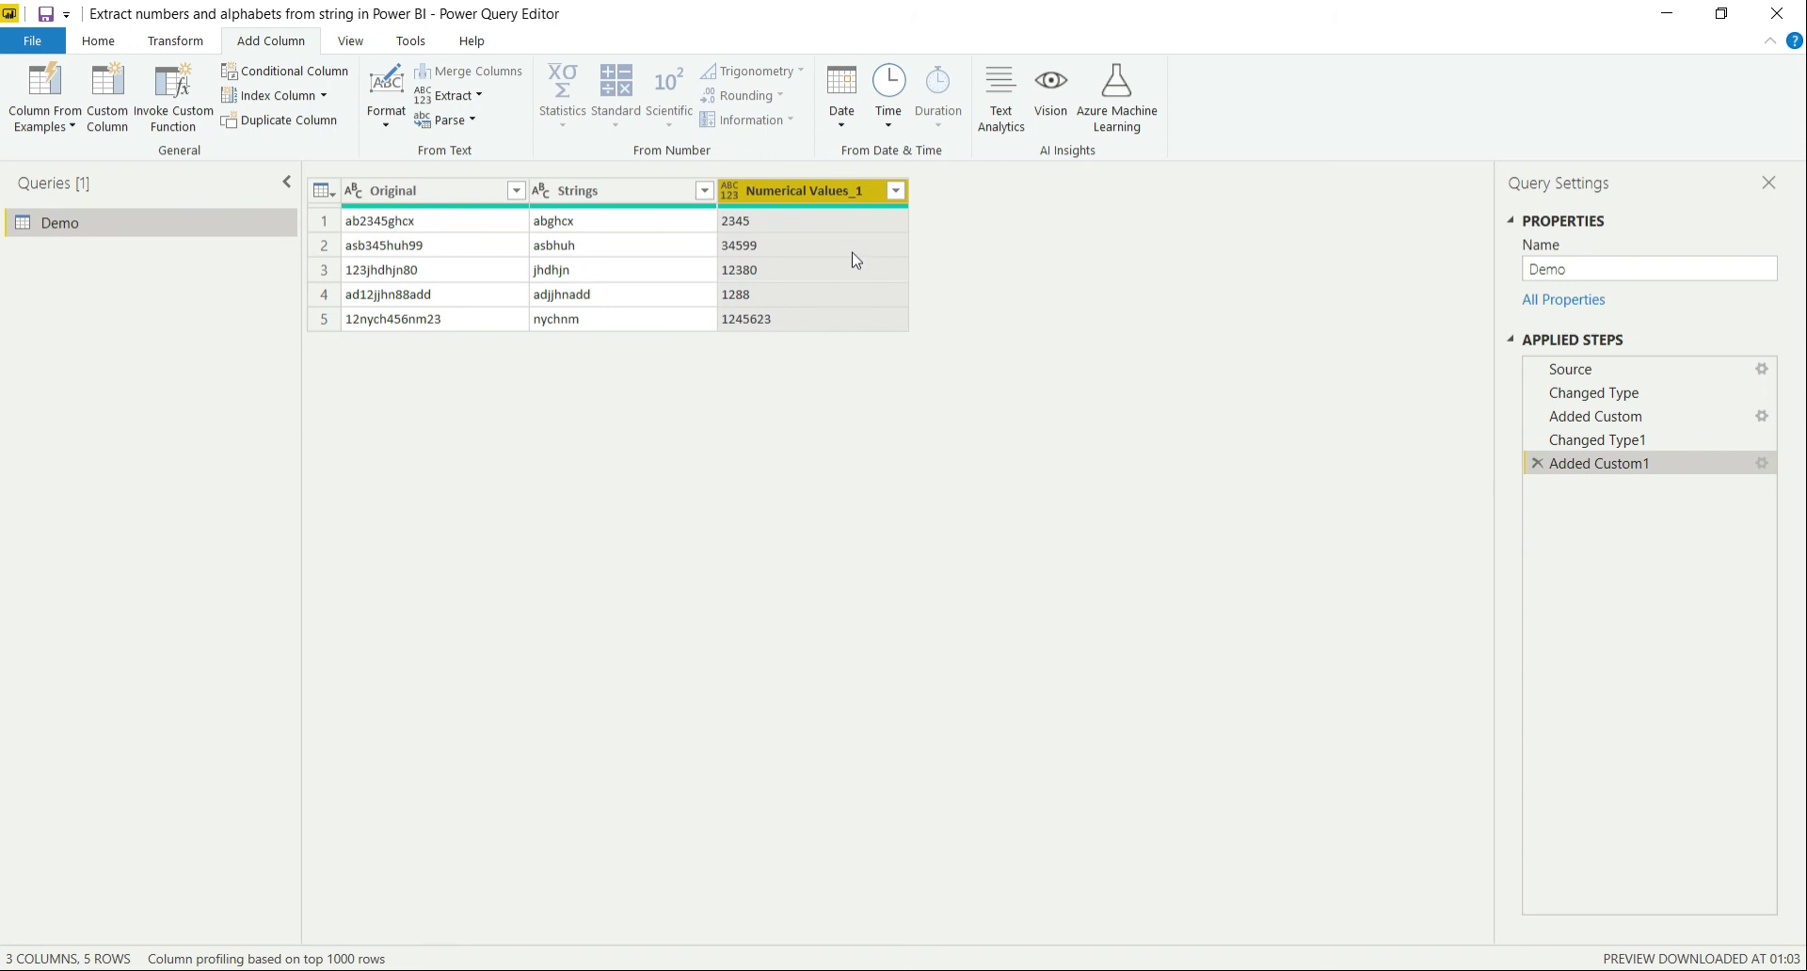
# Step: Copy the Added Custom1 formula, make Numerical Values_1 Whole Number, and begin another custom column
pyautogui.click(1764, 464)
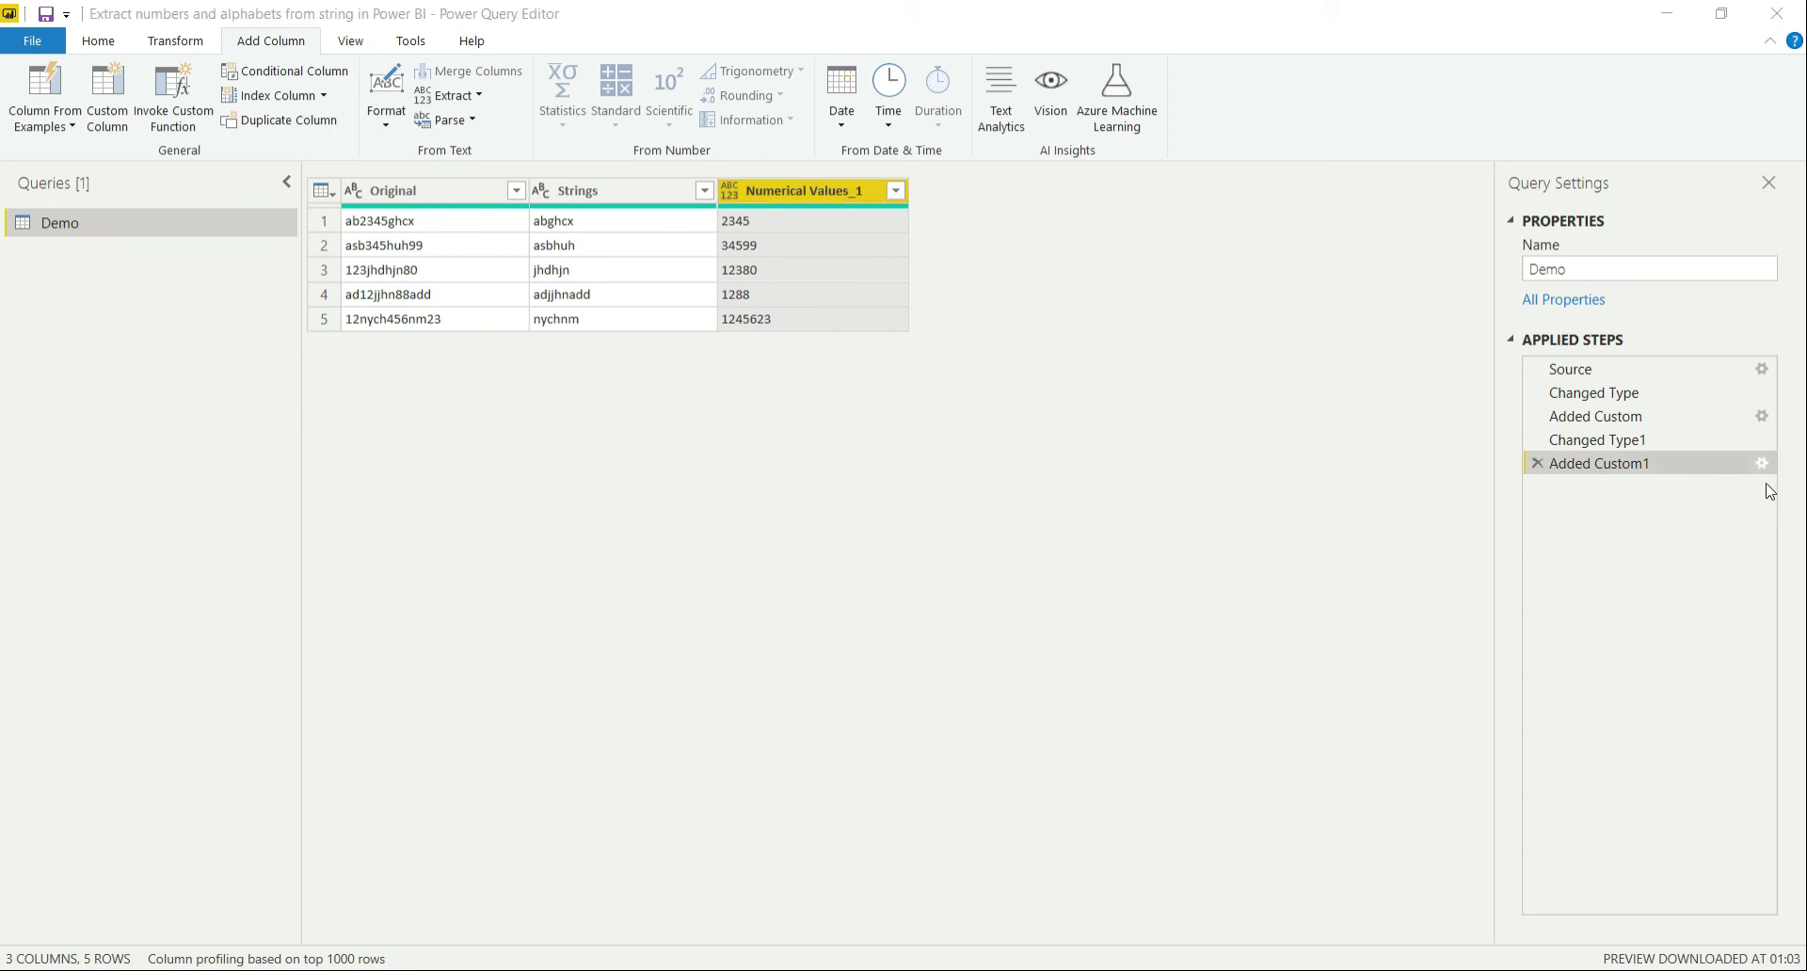
pyautogui.hotkey('ctrl', 'a')
pyautogui.hotkey('ctrl', 'c')
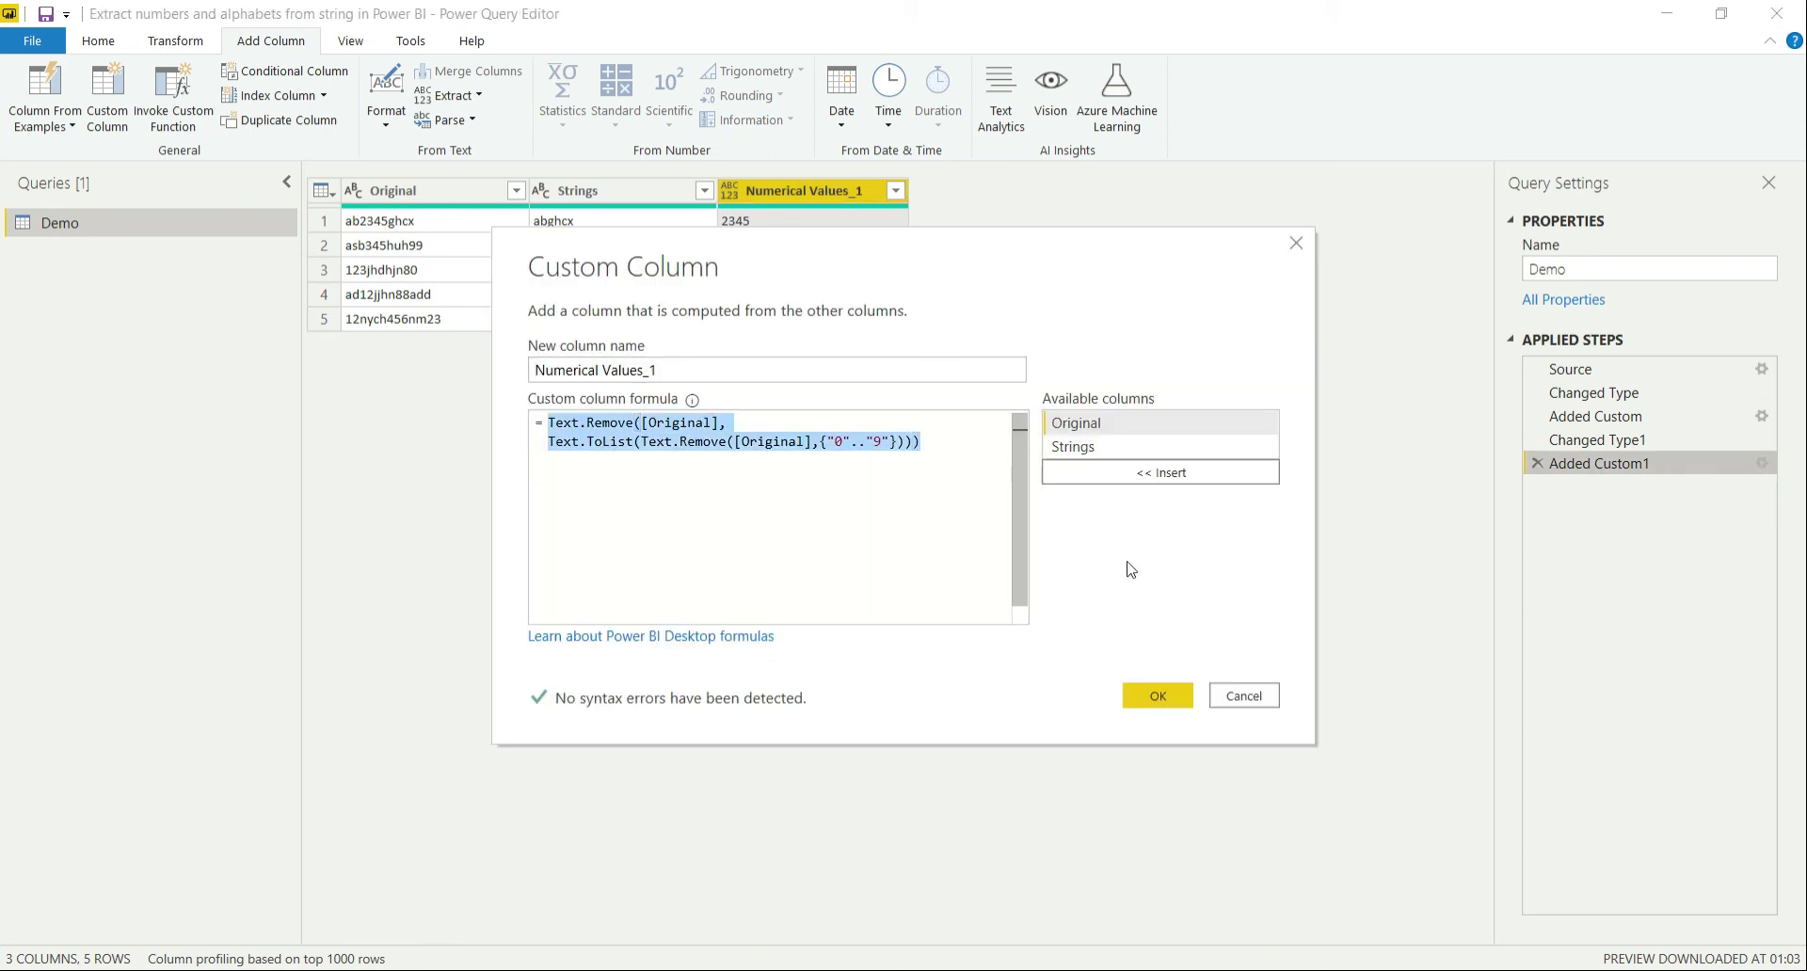
pyautogui.click(1158, 696)
pyautogui.click(731, 193)
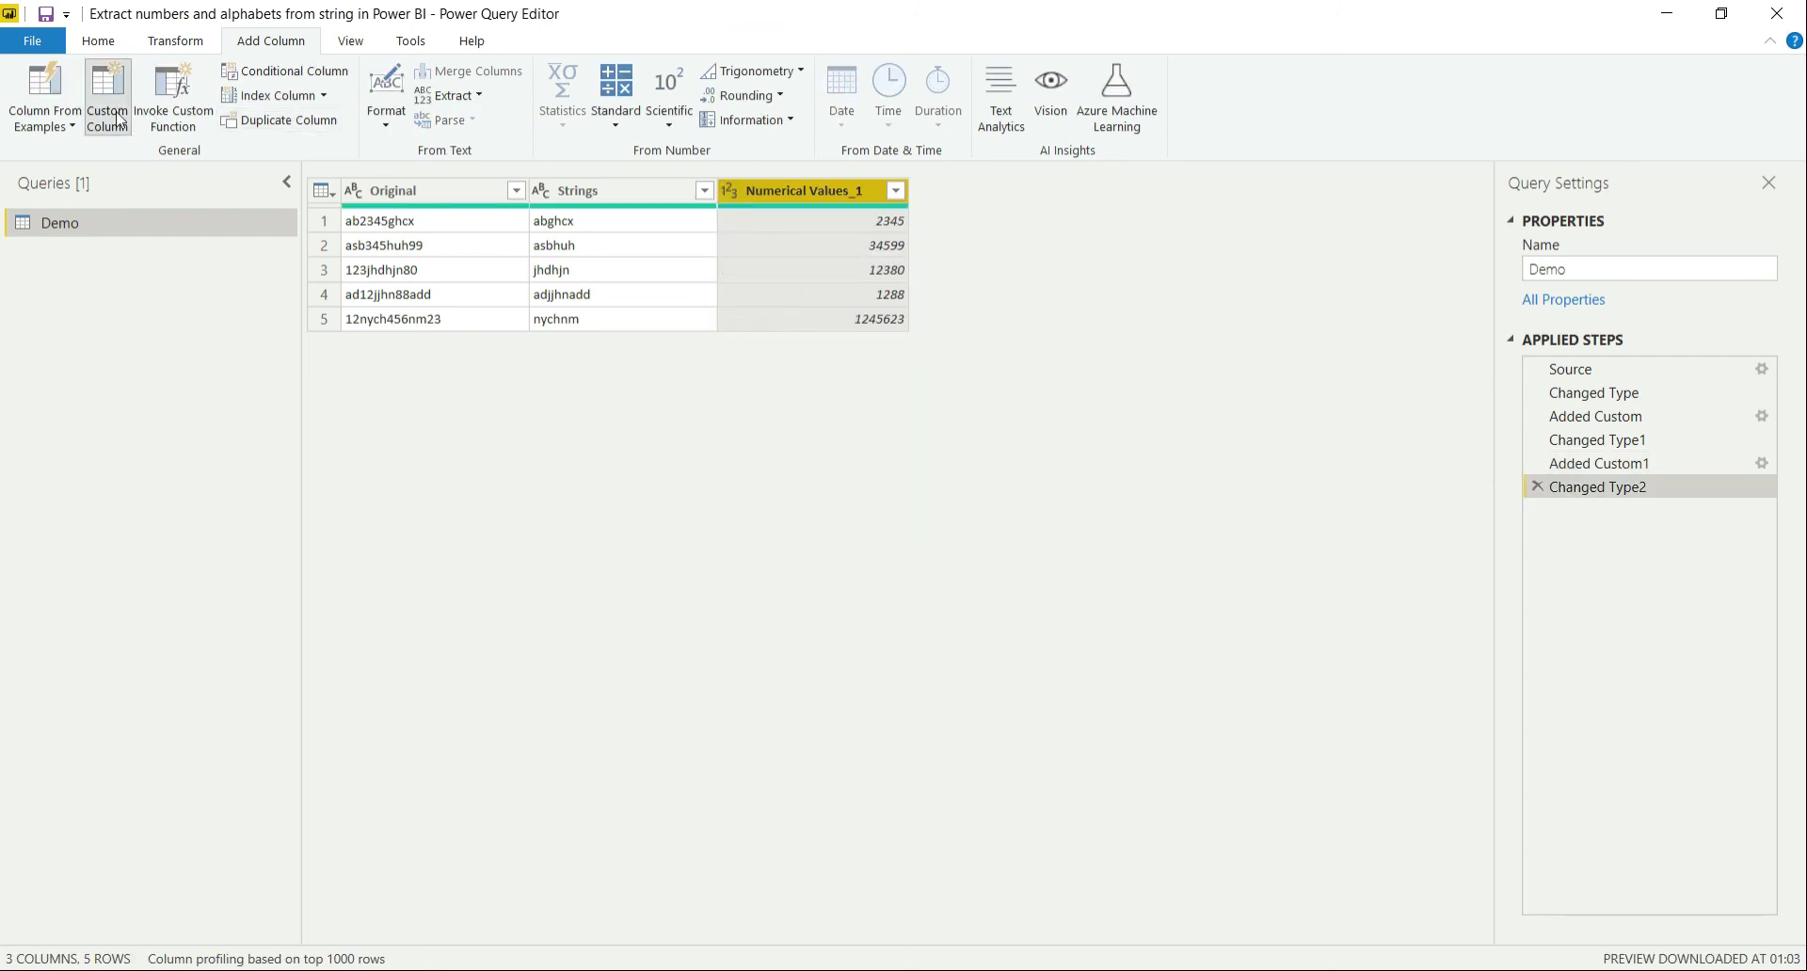
pyautogui.click(118, 120)
# Step: Paste the copied formula and name the new column Numerical Values_2
pyautogui.click(742, 480)
pyautogui.hotkey('ctrl', 'v')
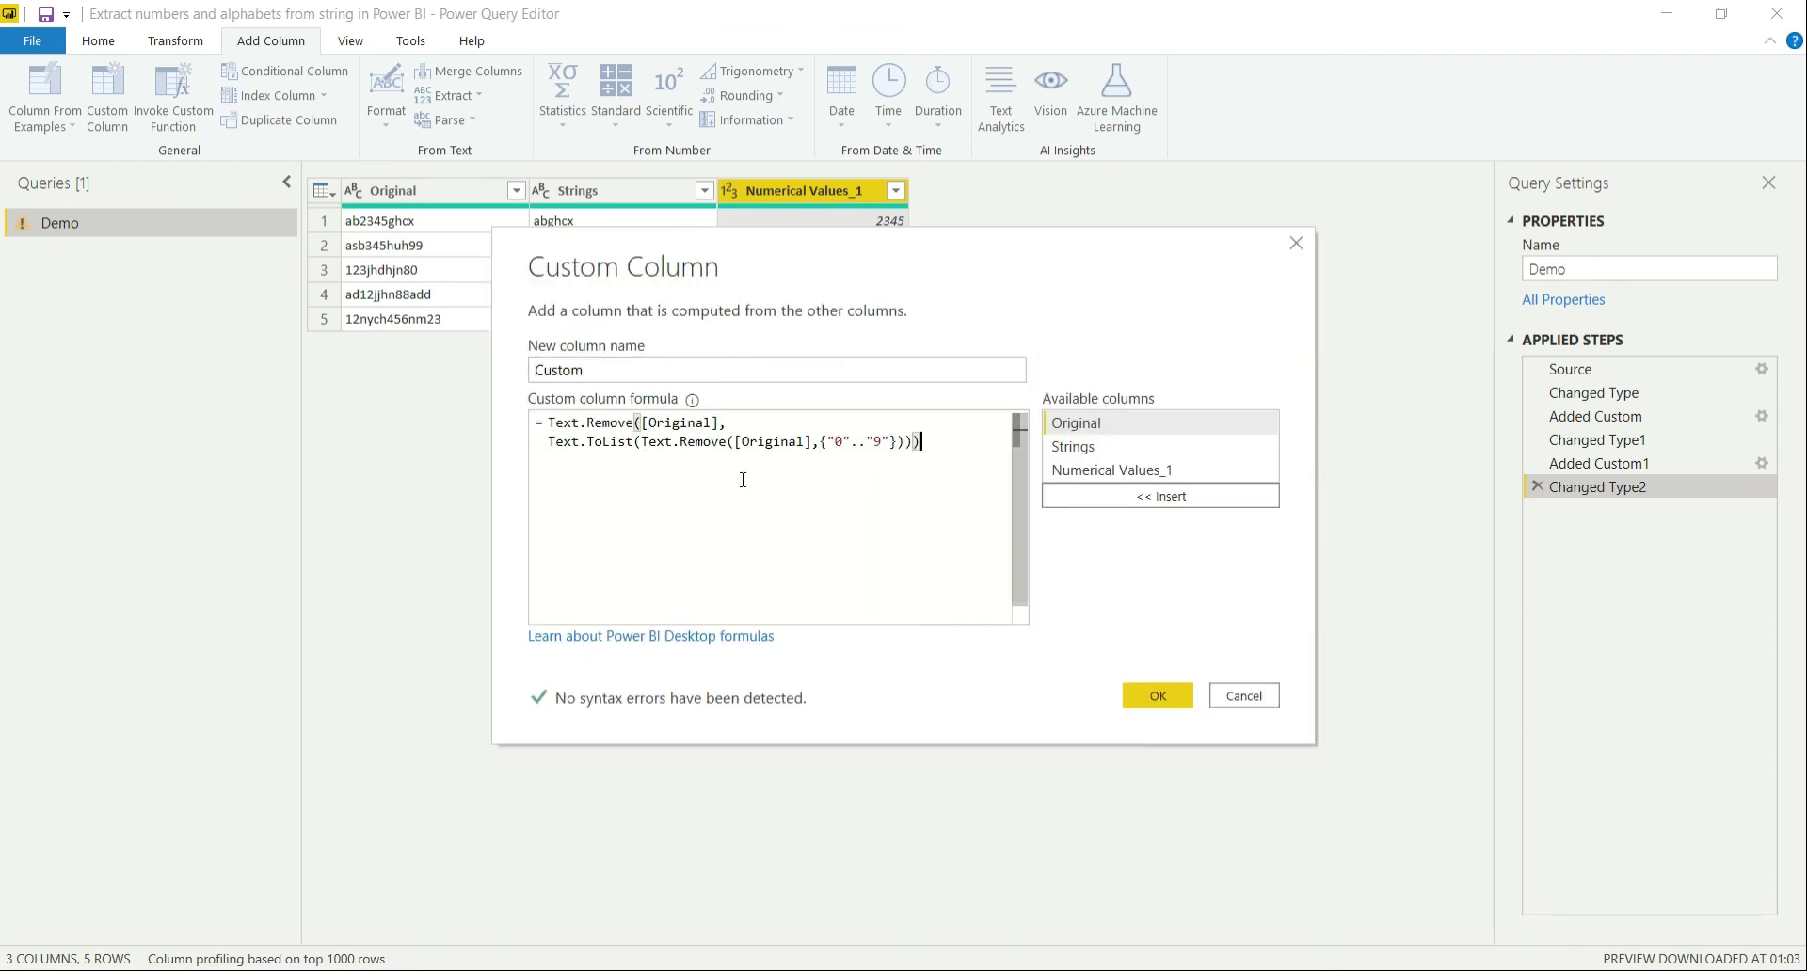
pyautogui.moveTo(588, 370); pyautogui.dragTo(452, 384)
pyautogui.write('Num')
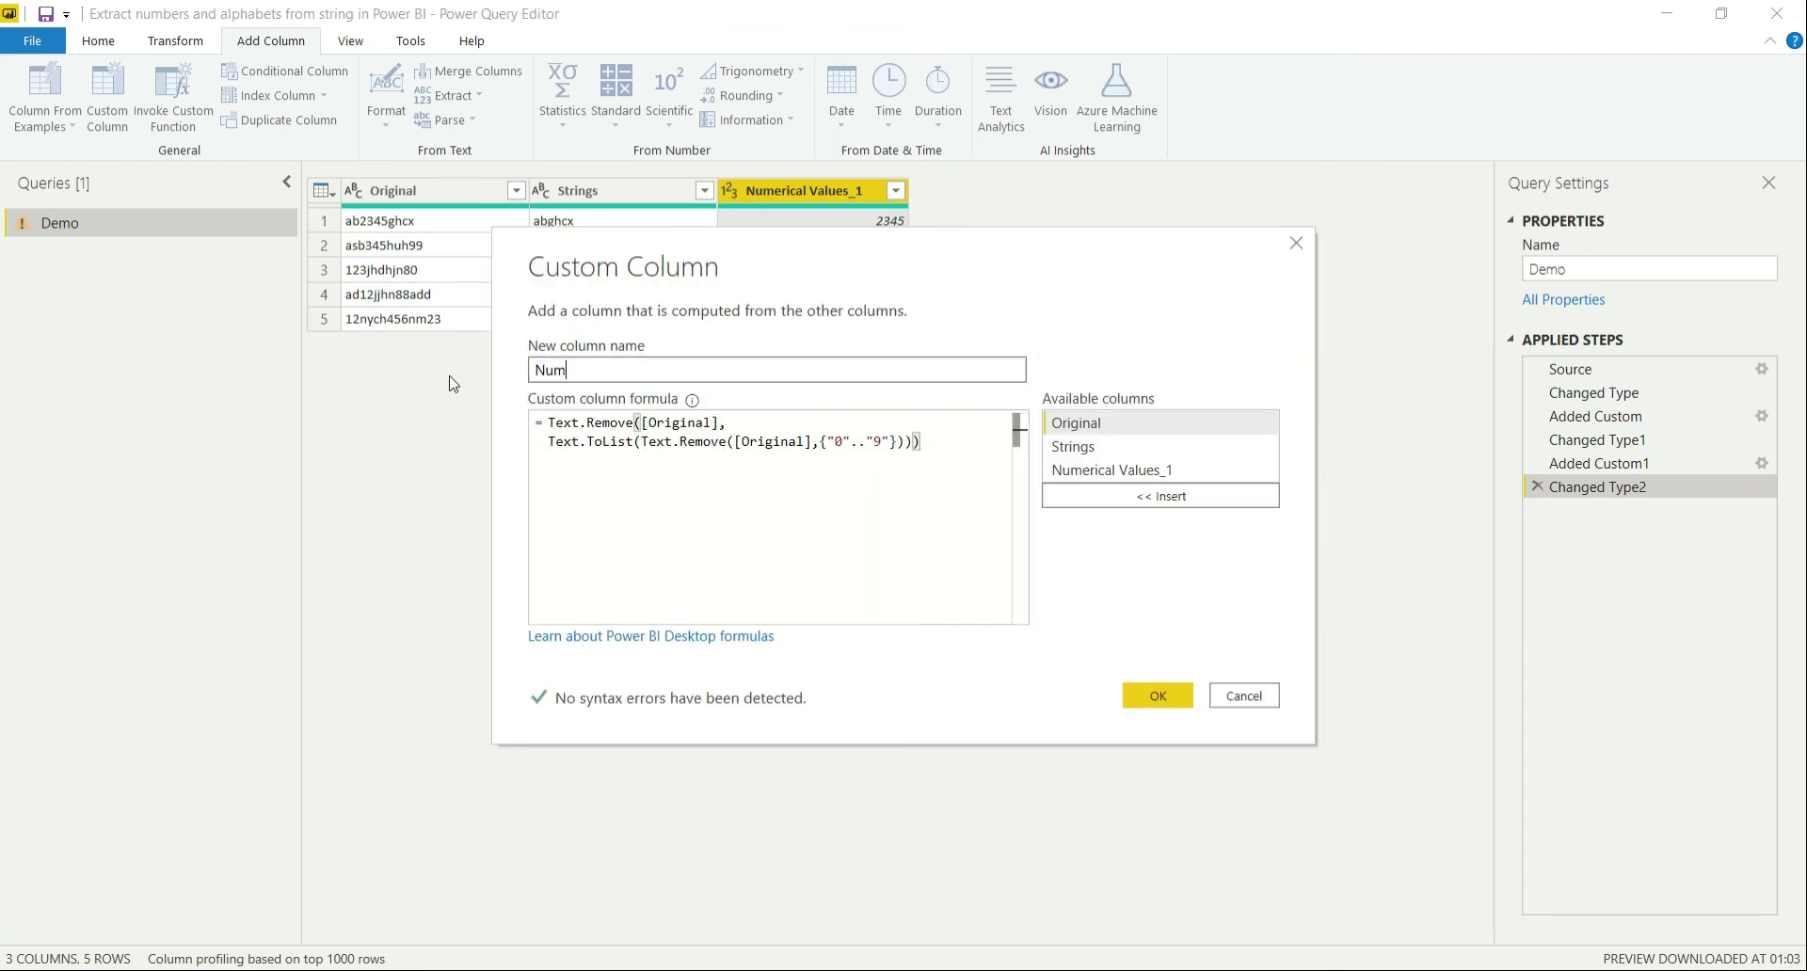
pyautogui.write('erical Values_2')
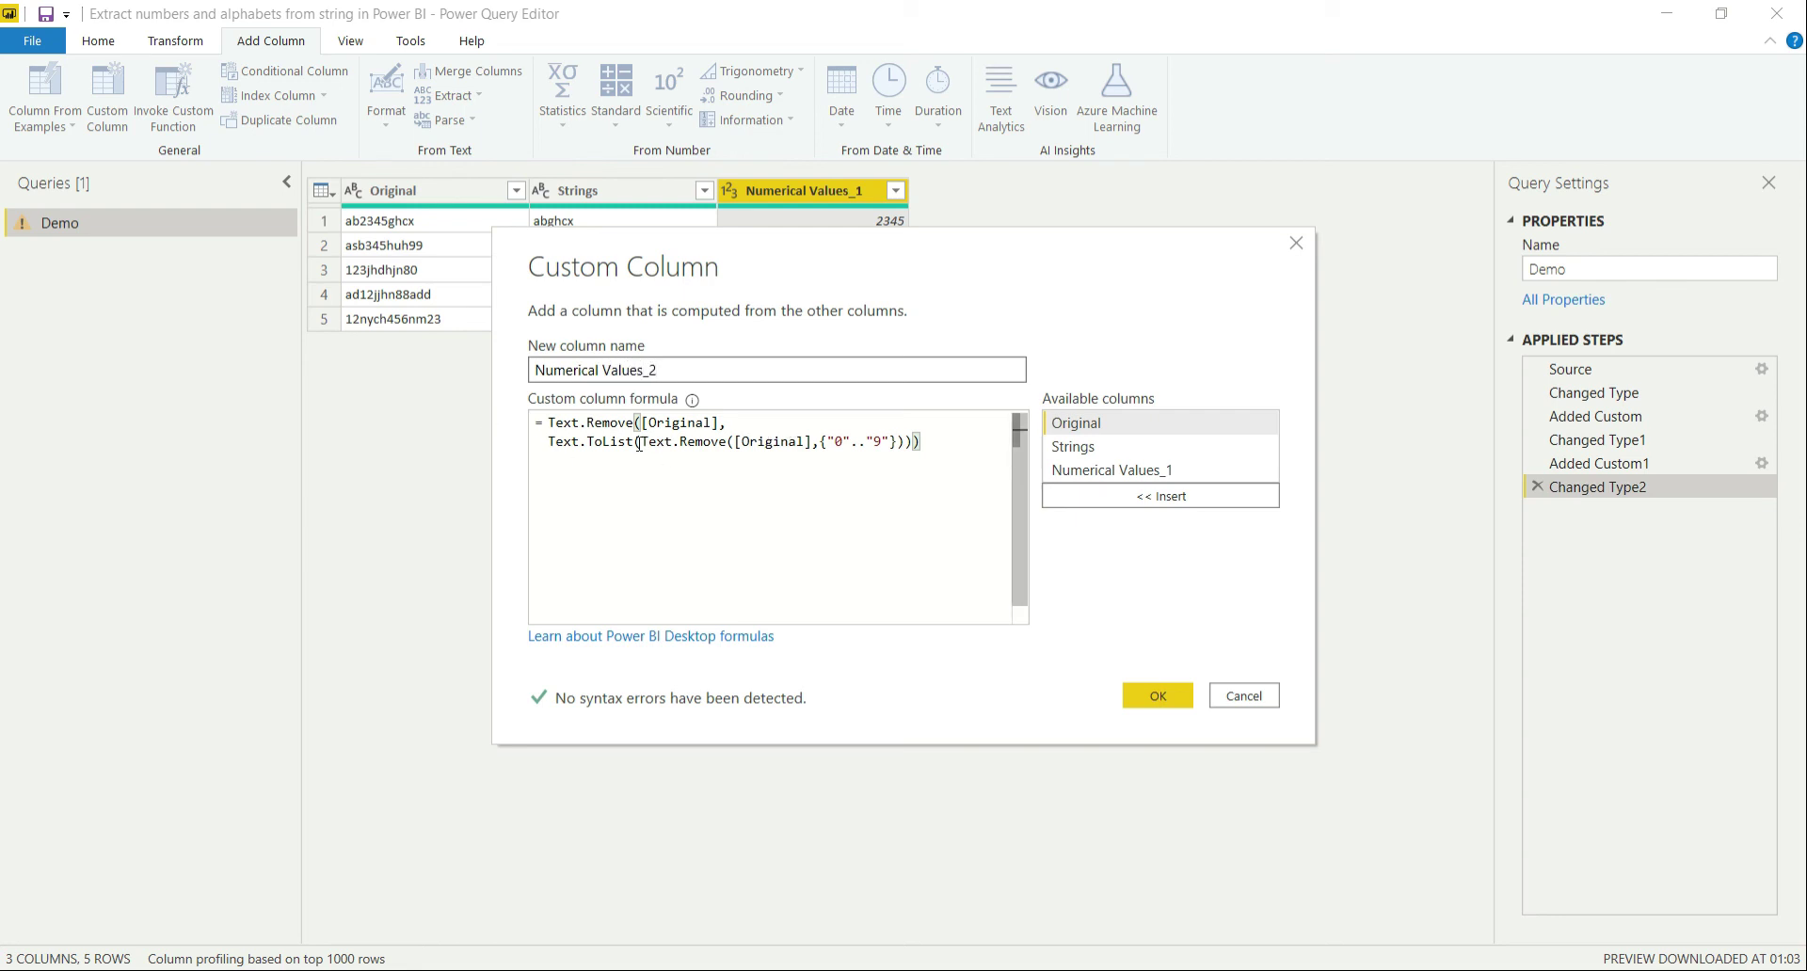
# Step: Replace the nested digit-removal expression with [Strings], giving Text.Remove([Original], Text.ToList([Strings])), and create the column
pyautogui.moveTo(639, 443); pyautogui.dragTo(903, 440)
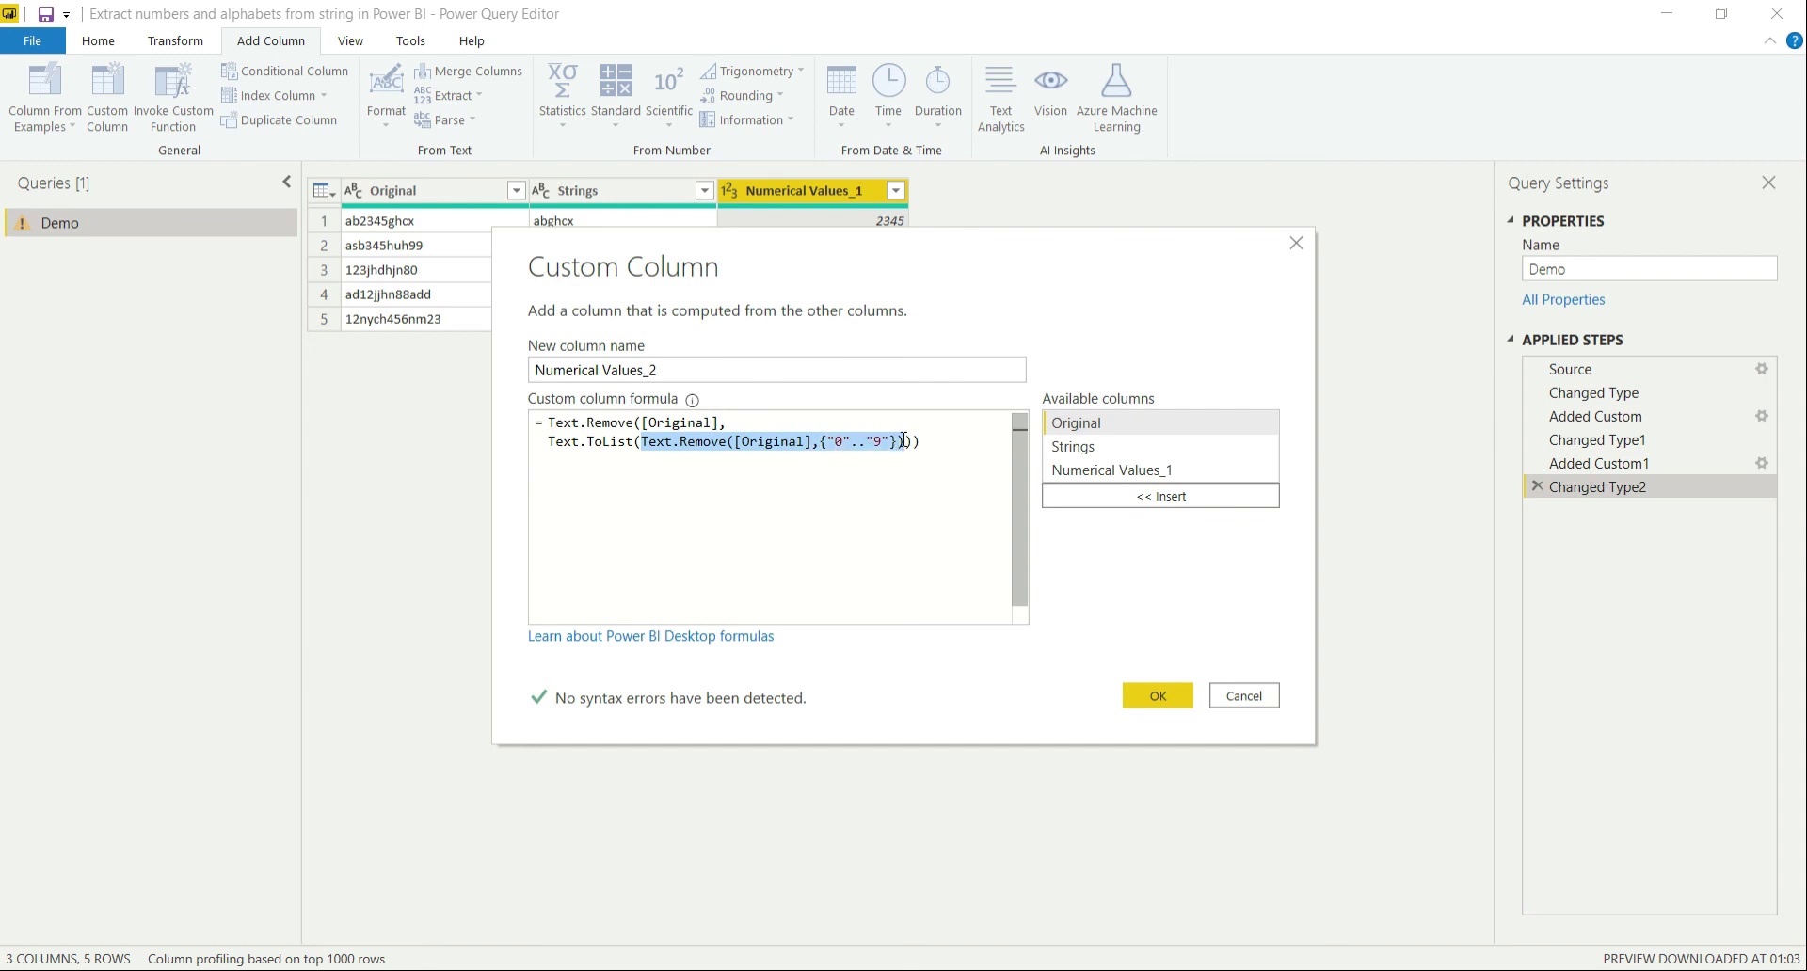
pyautogui.press('BackSpace')
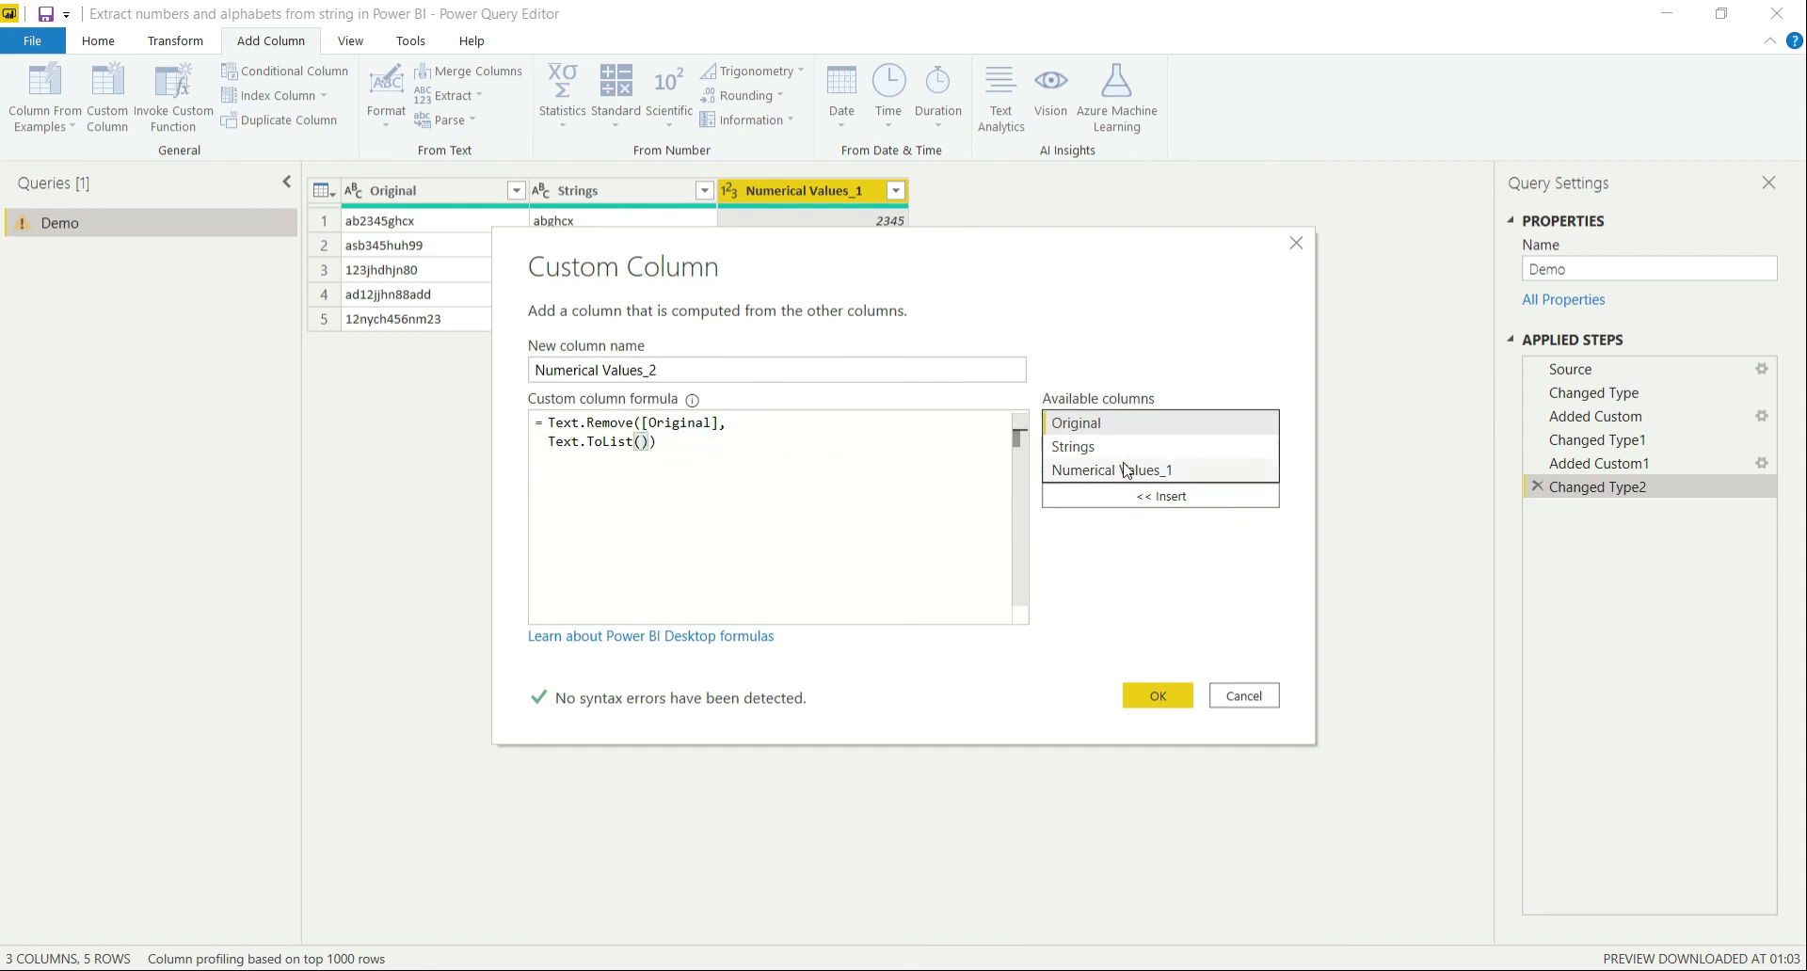
pyautogui.click(1095, 444)
pyautogui.click(648, 450)
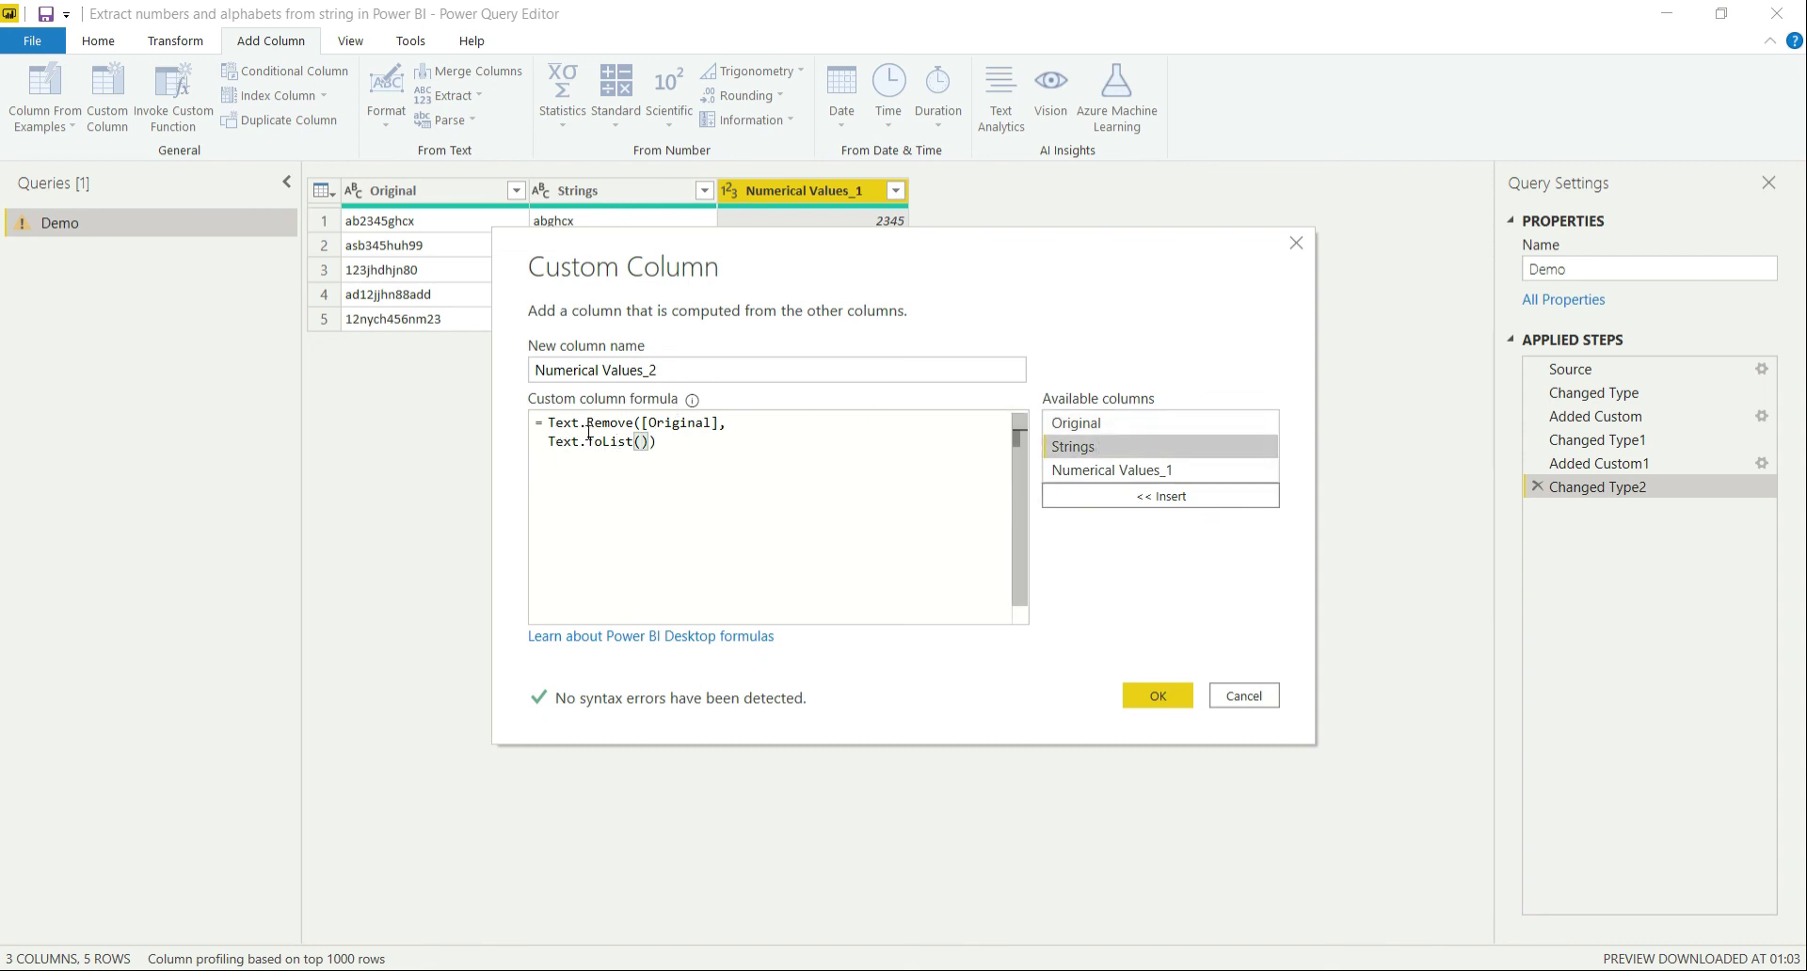
pyautogui.click(1175, 511)
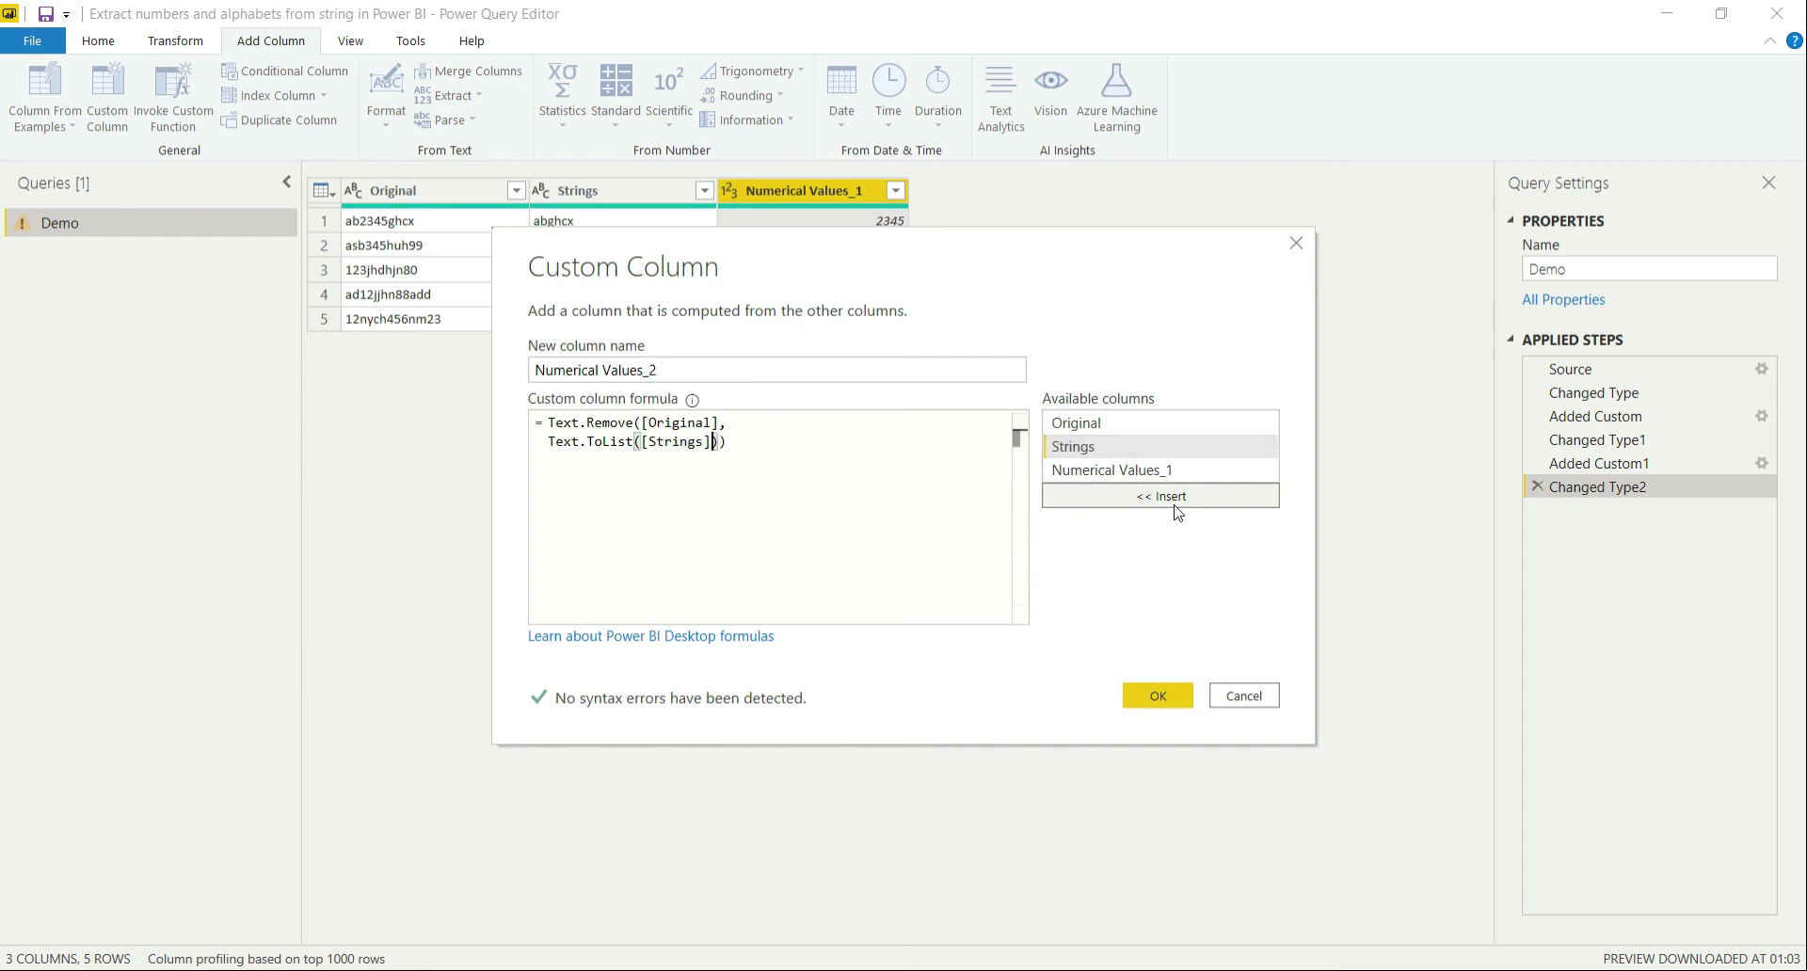
pyautogui.click(1156, 695)
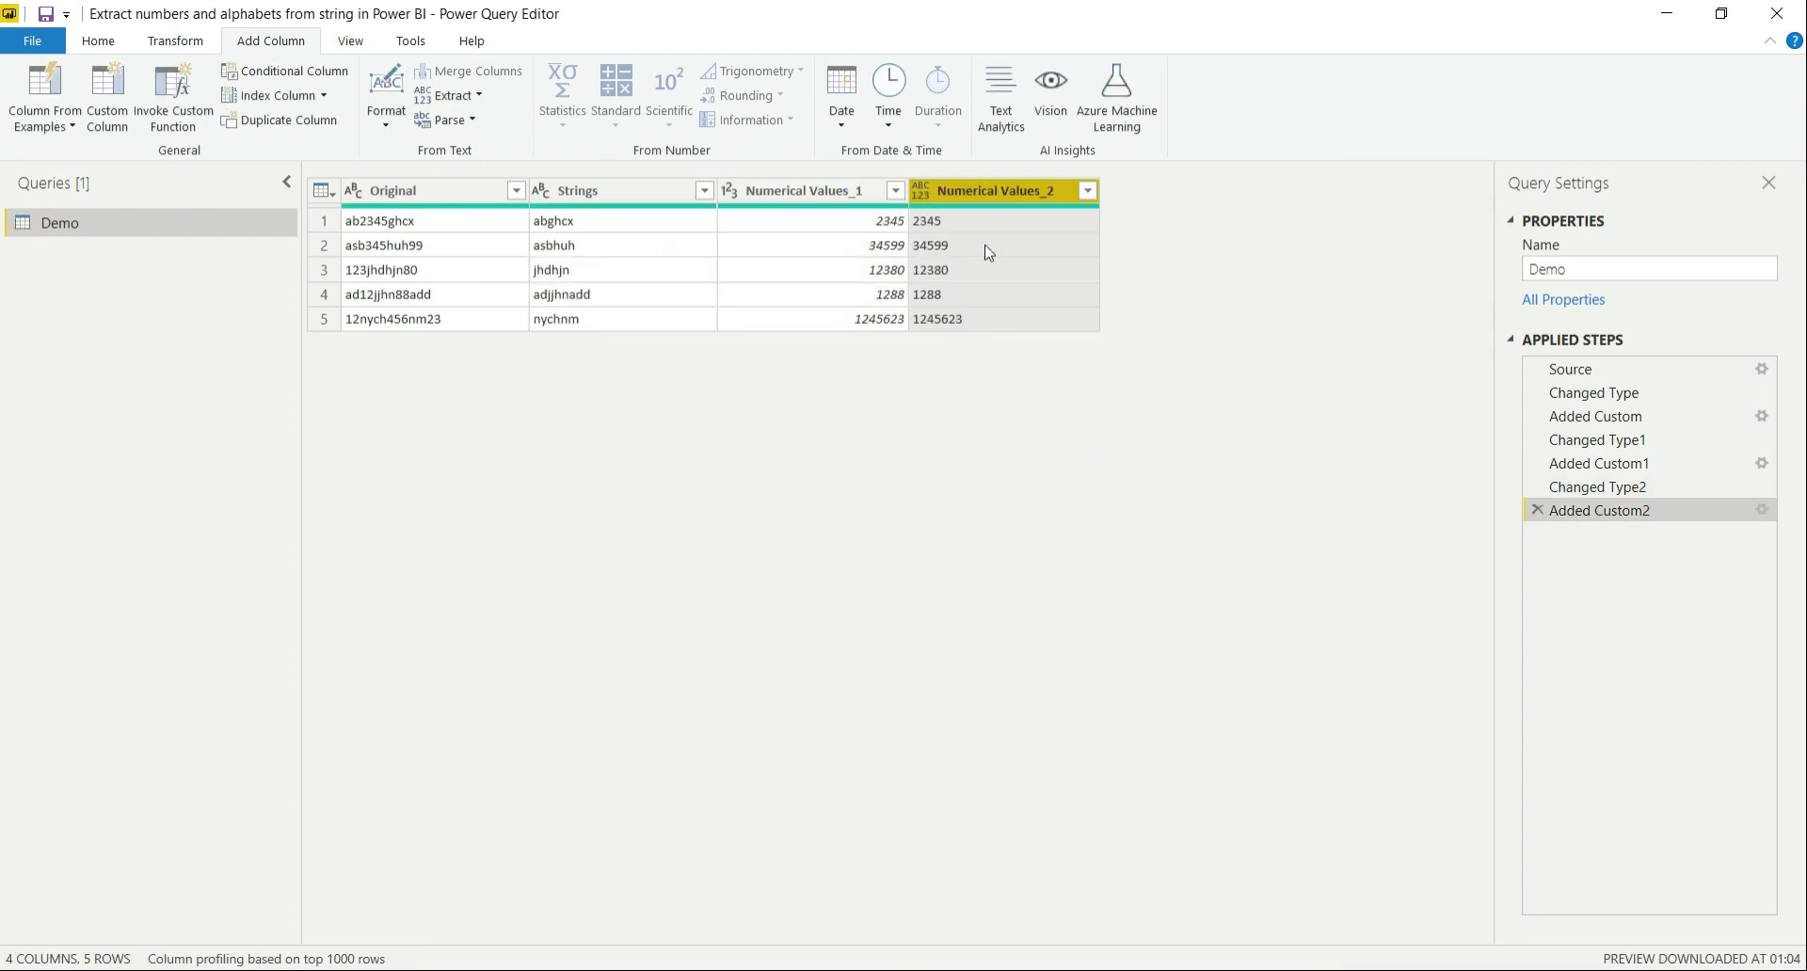
# Step: Set the Numerical Values_2 column type to Whole Number
pyautogui.click(921, 191)
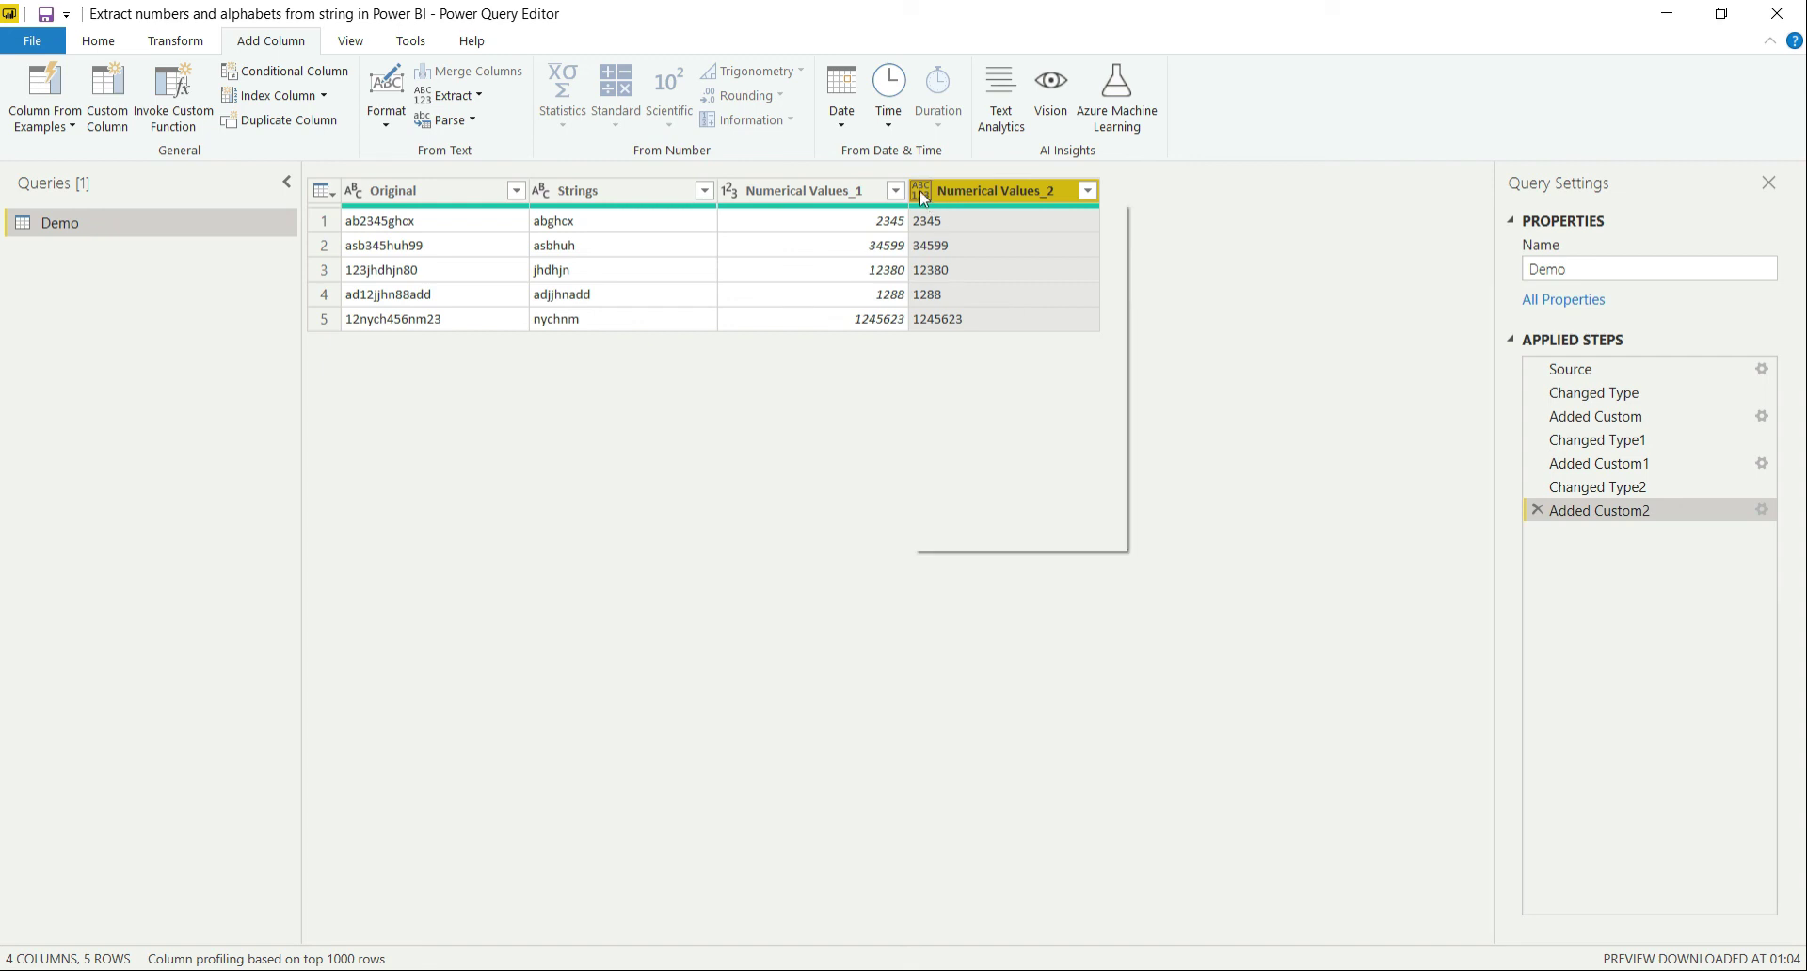
pyautogui.click(1004, 265)
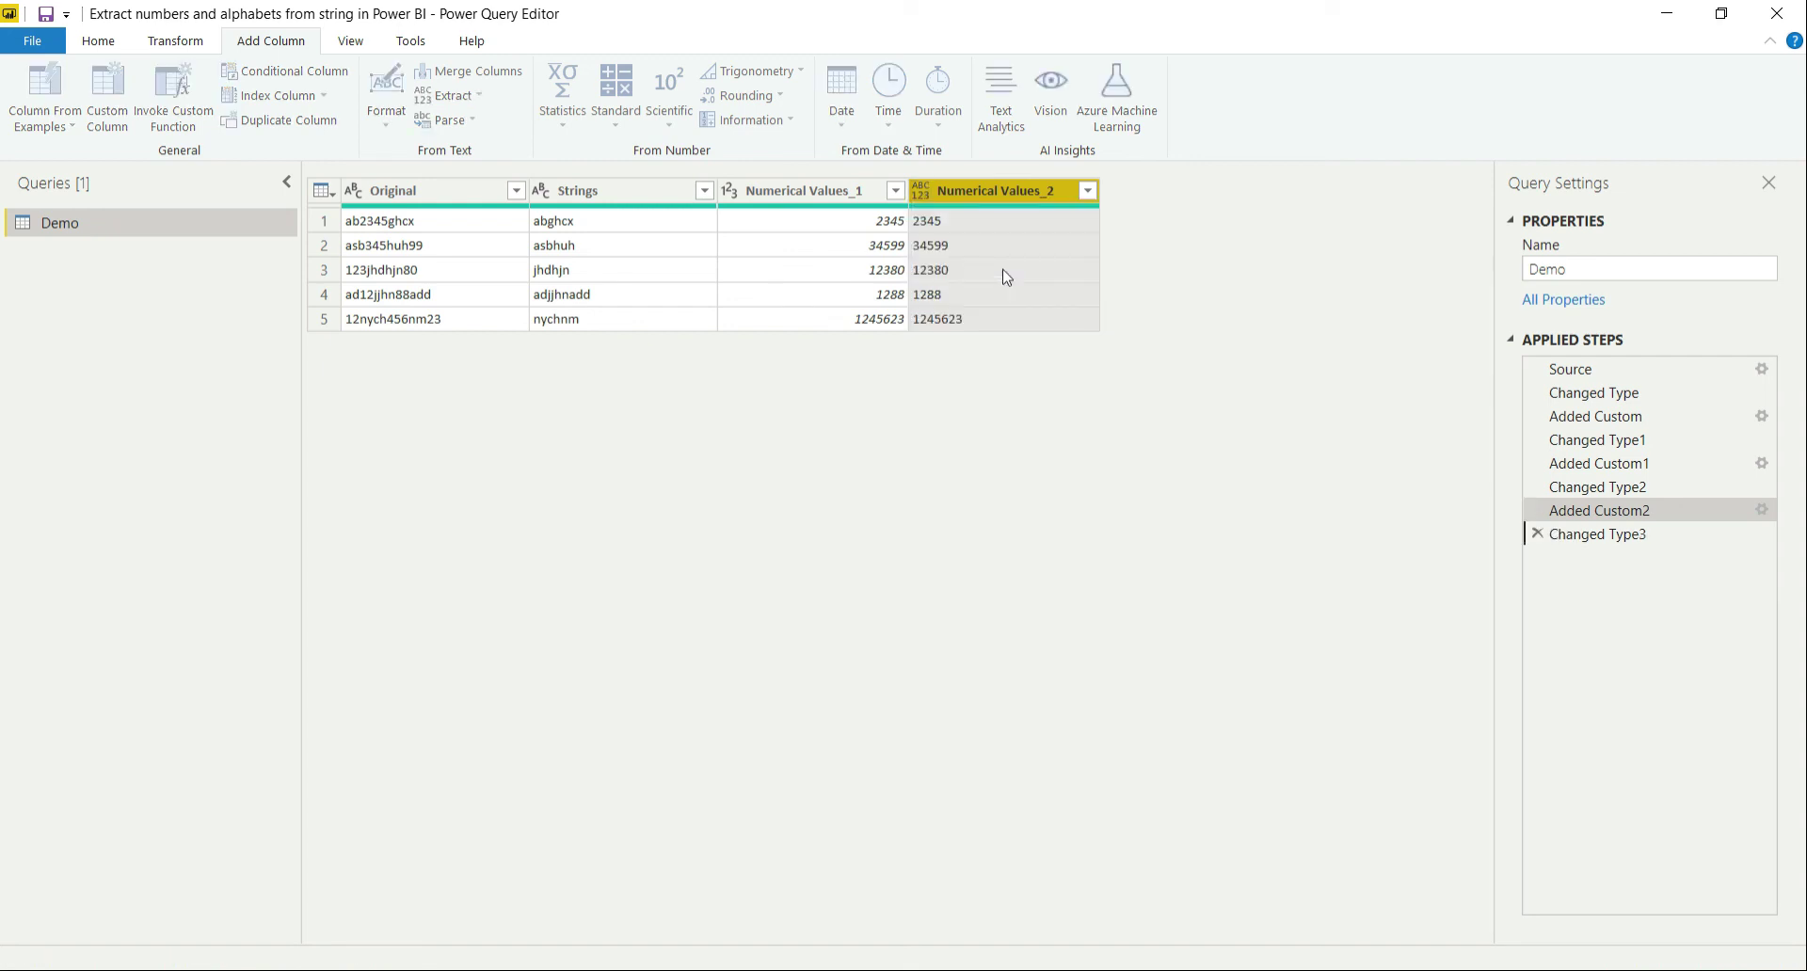